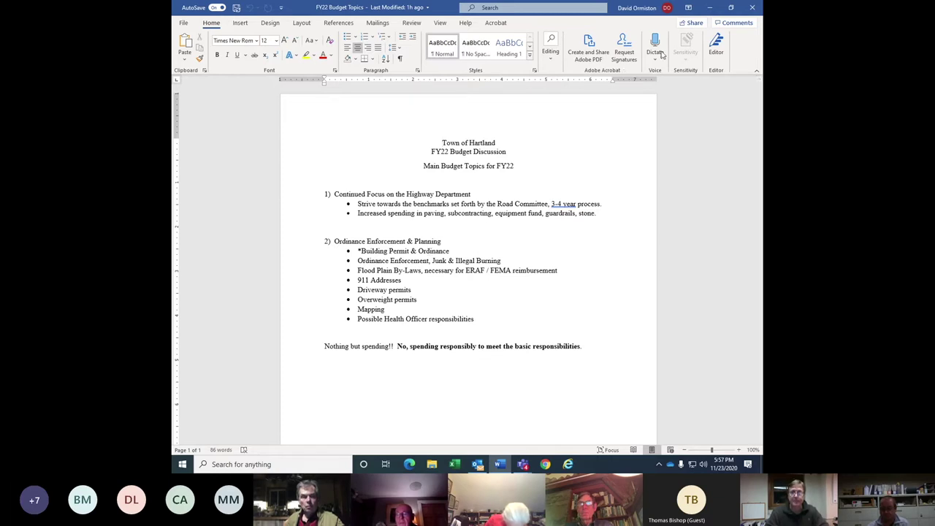
Close the FY22 Budget Topics document and open the Budget FY22 workbook at its GF Overview sheet.
left_click(751, 9)
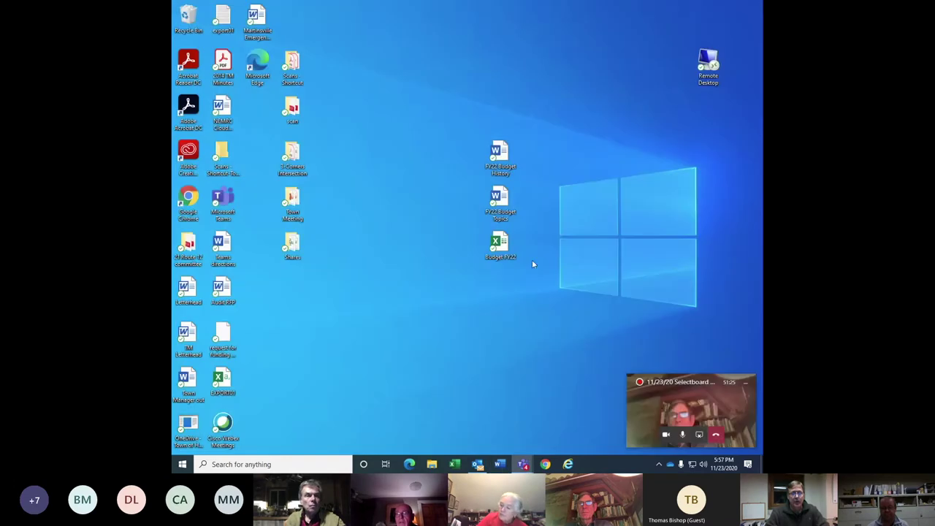
double_click(497, 256)
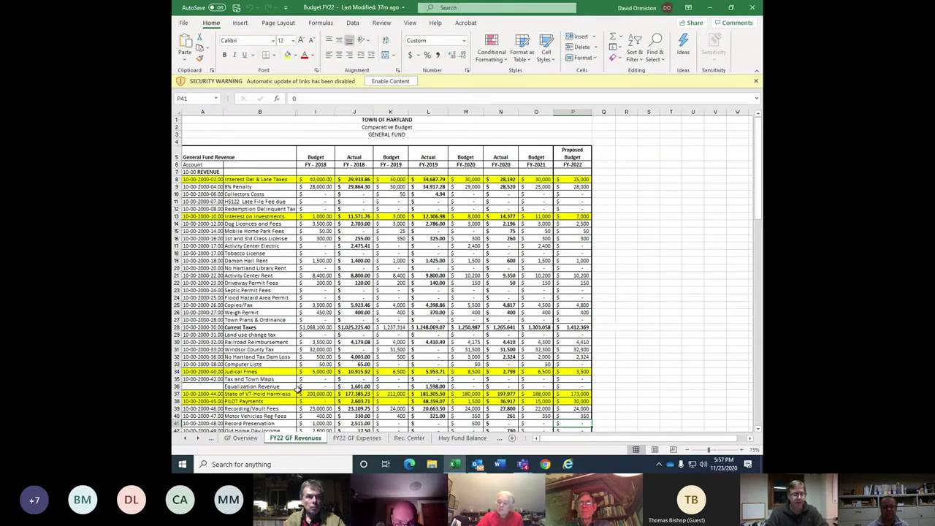
left_click(245, 440)
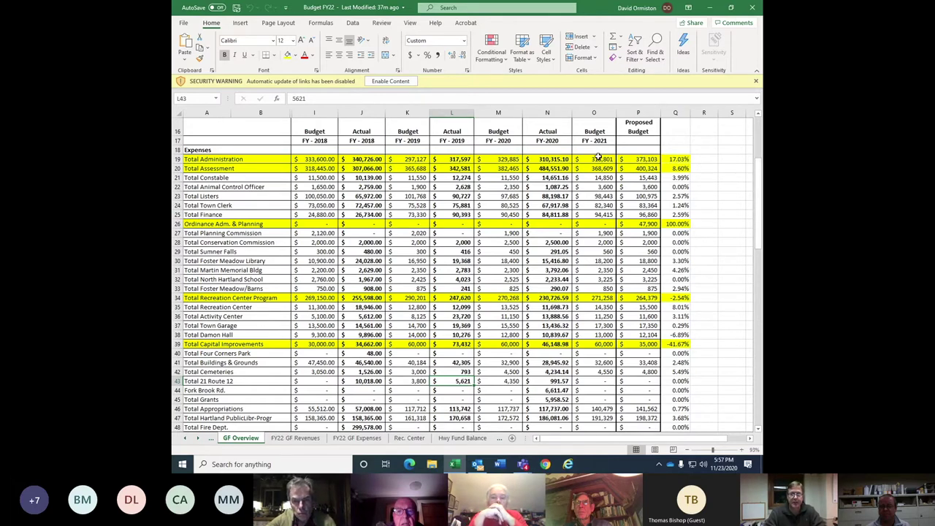
Examine the Administration section at the beginning of the FY22 GF Expenses sheet, including its proposed FY-2022 amounts.
left_click(357, 438)
scroll(426, 383, "up", 2)
scroll(426, 383, "up", 4)
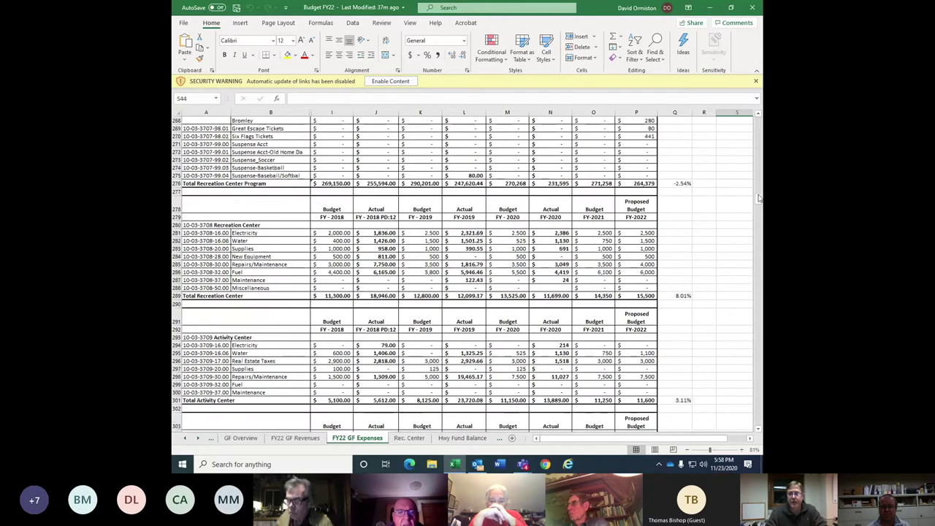
left_click_drag(759, 197, 757, 119)
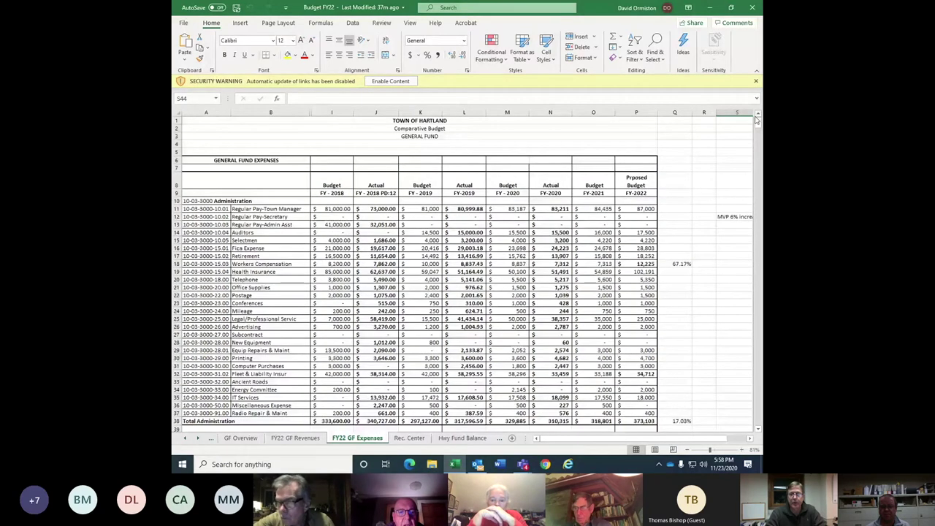
scroll(726, 361, "down", 3)
scroll(724, 363, "up", 3)
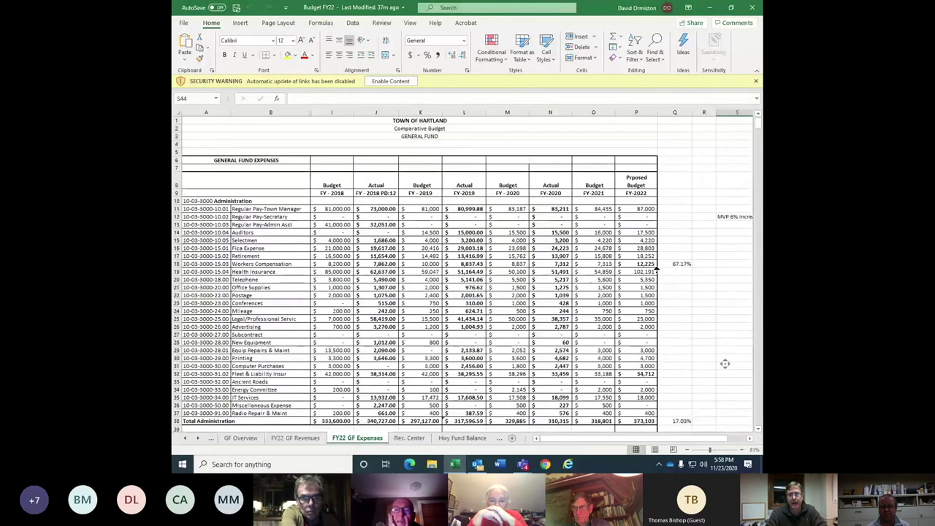
scroll(724, 365, "down", 2)
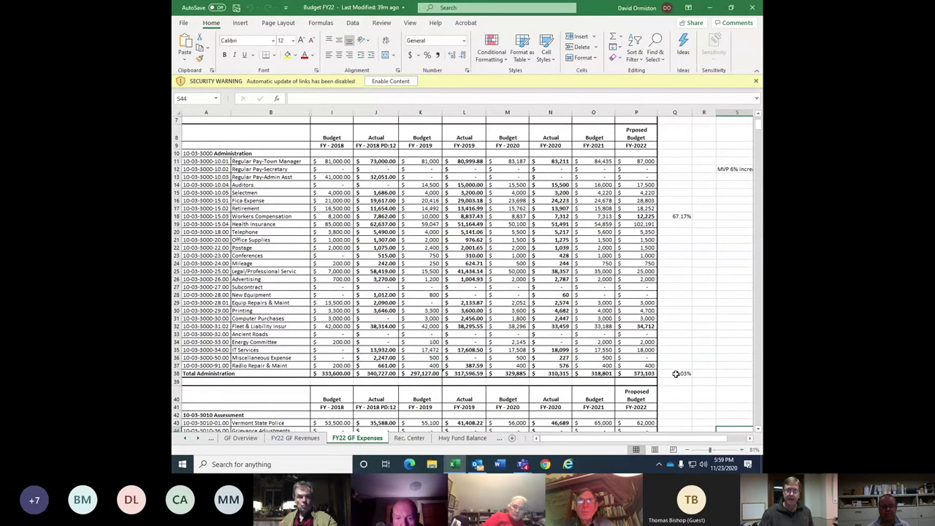
scroll(475, 256, "up", 1)
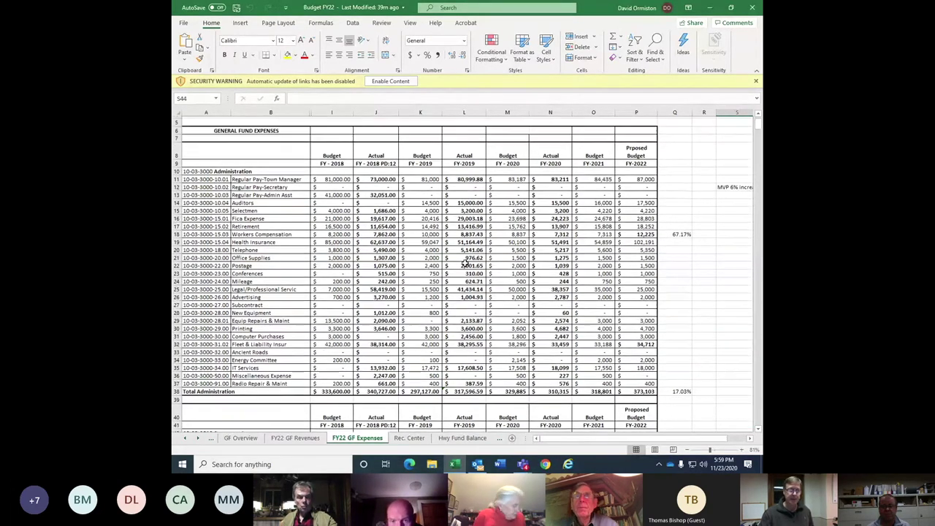
scroll(467, 263, "down", 1)
scroll(458, 271, "up", 1)
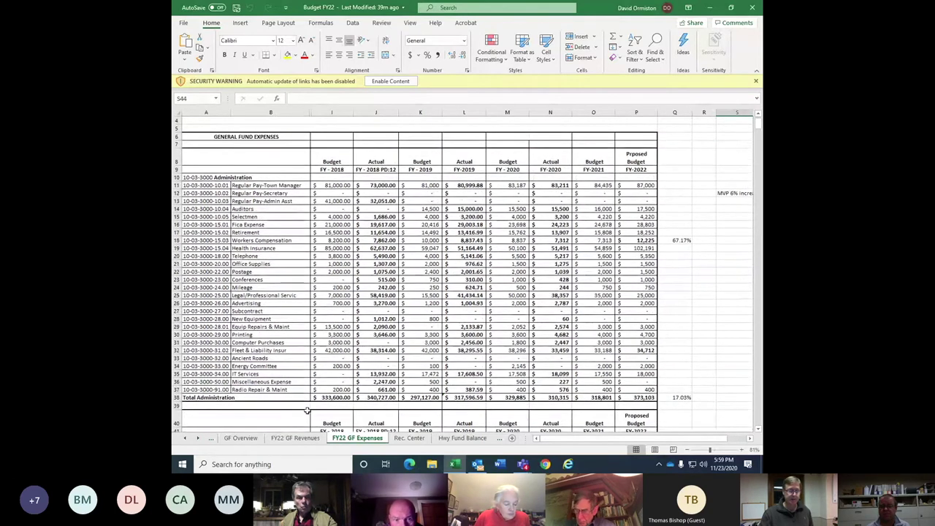
Check the GF Overview totals, and examine the Assessment, Constable and Animal Control Officer sections on the FY22 GF Expenses sheet.
left_click(241, 438)
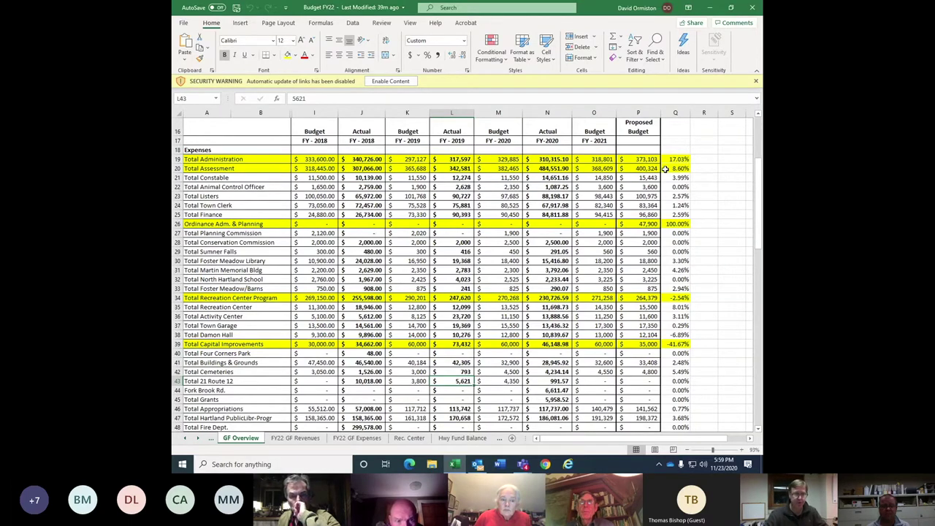
left_click(357, 437)
scroll(475, 318, "down", 9)
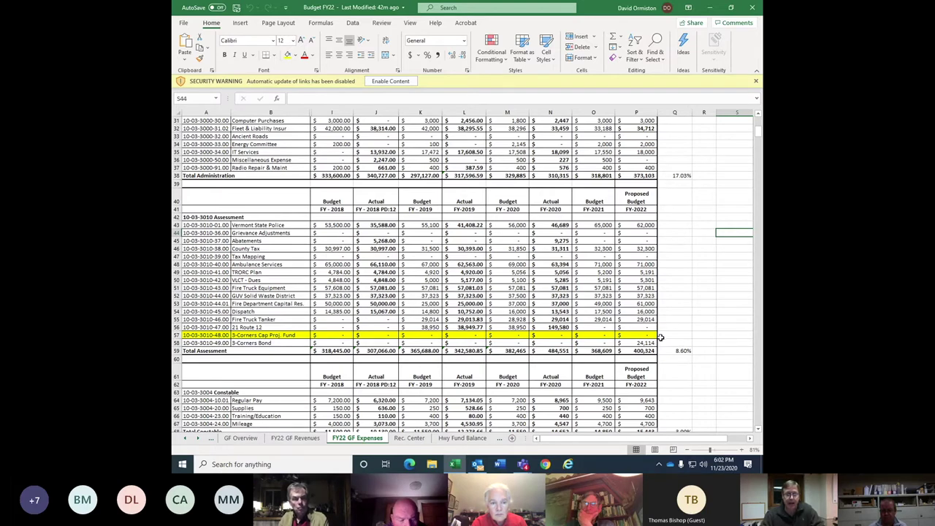
scroll(689, 370, "down", 6)
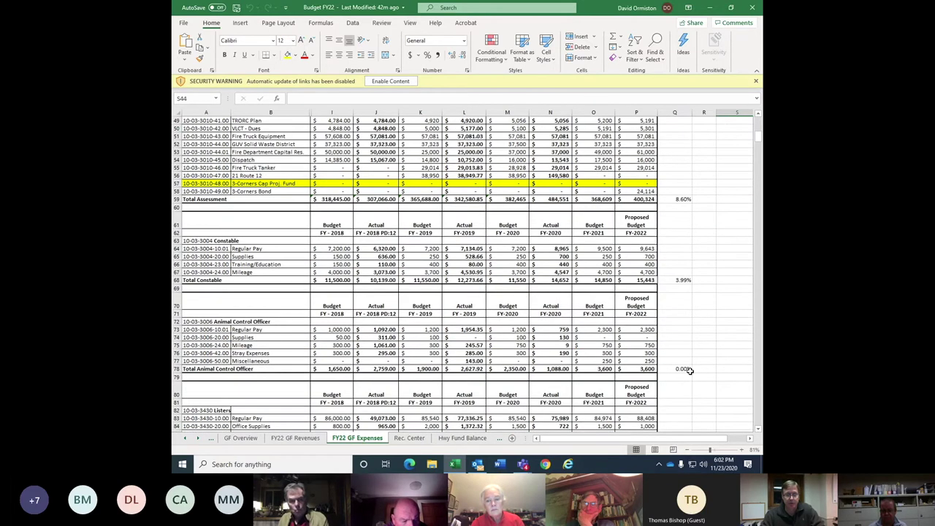
scroll(689, 369, "down", 1)
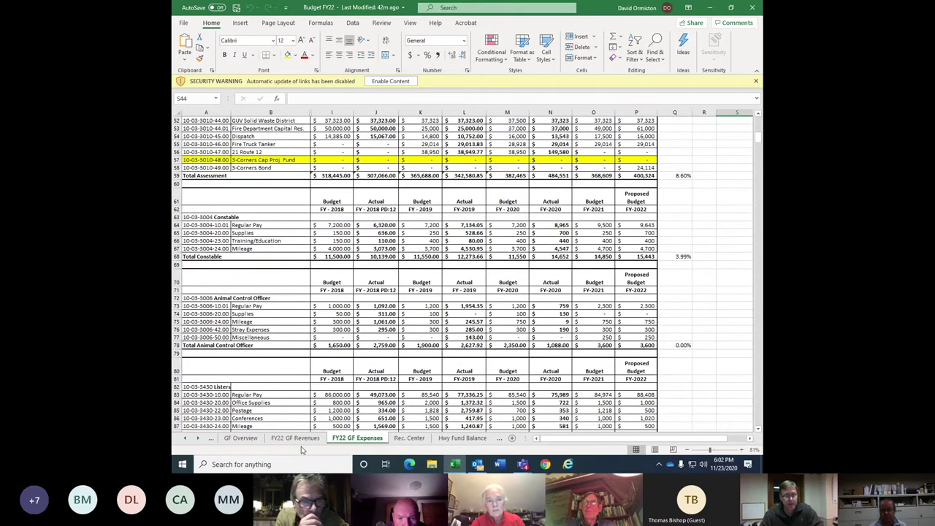
Review the department expense totals on the GF Overview sheet down to Total General Fund Expenditures.
left_click(247, 439)
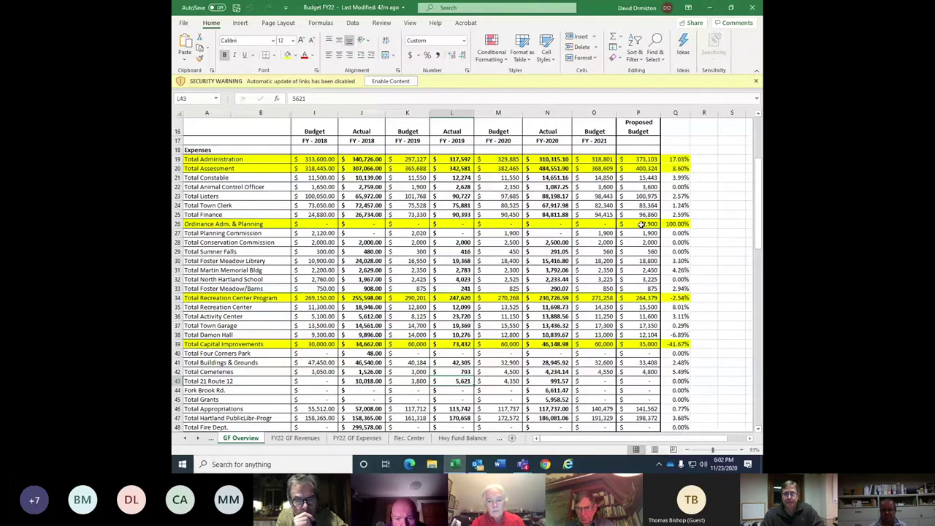
left_click(372, 437)
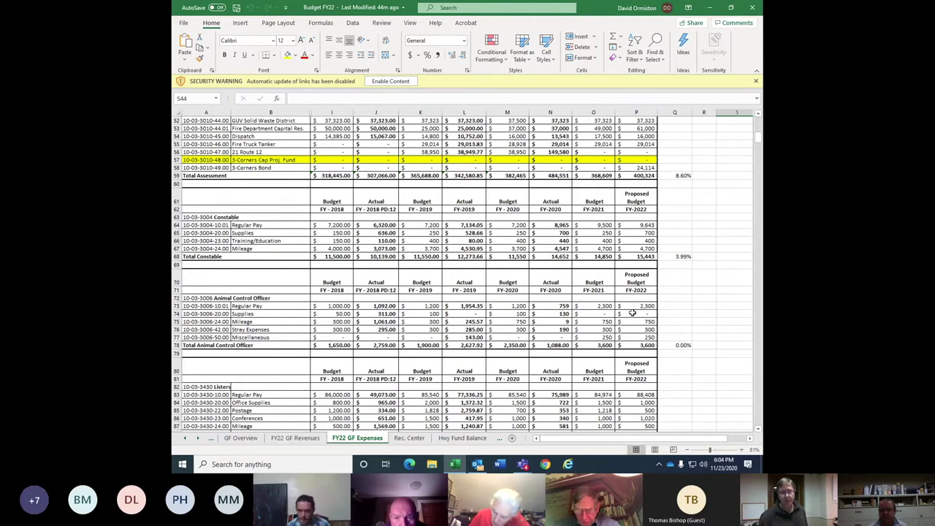
left_click(238, 438)
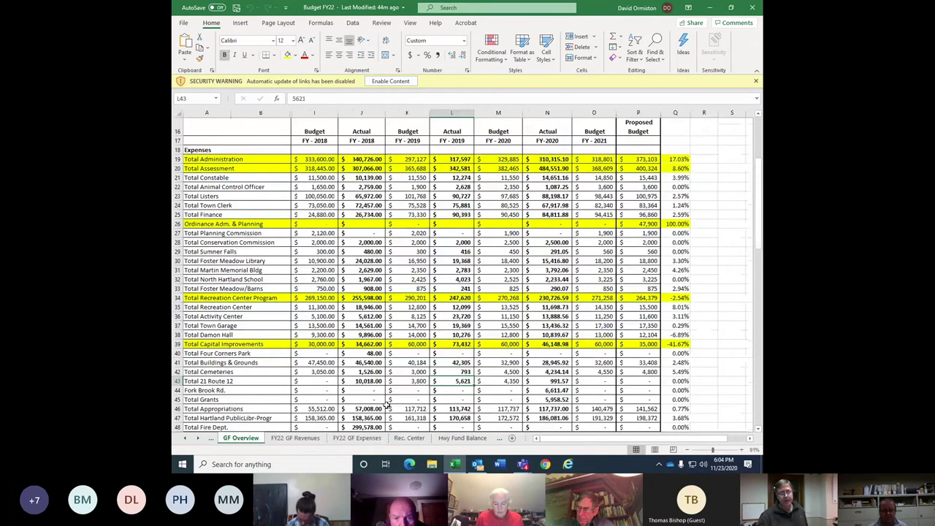
scroll(386, 404, "down", 5)
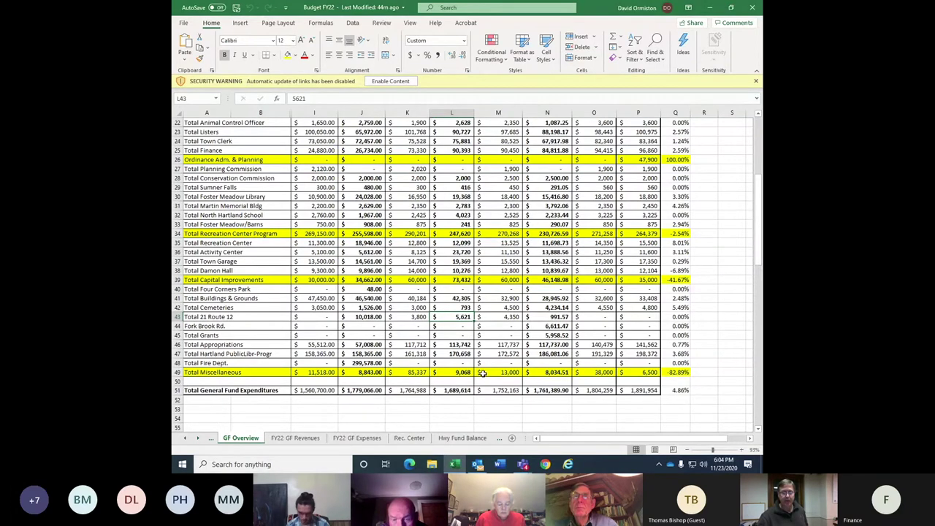
Go through the FY22 GF Expenses sheet from the Listers section down to Capital Improvements and examine its line items.
left_click(368, 443)
scroll(456, 375, "down", 2)
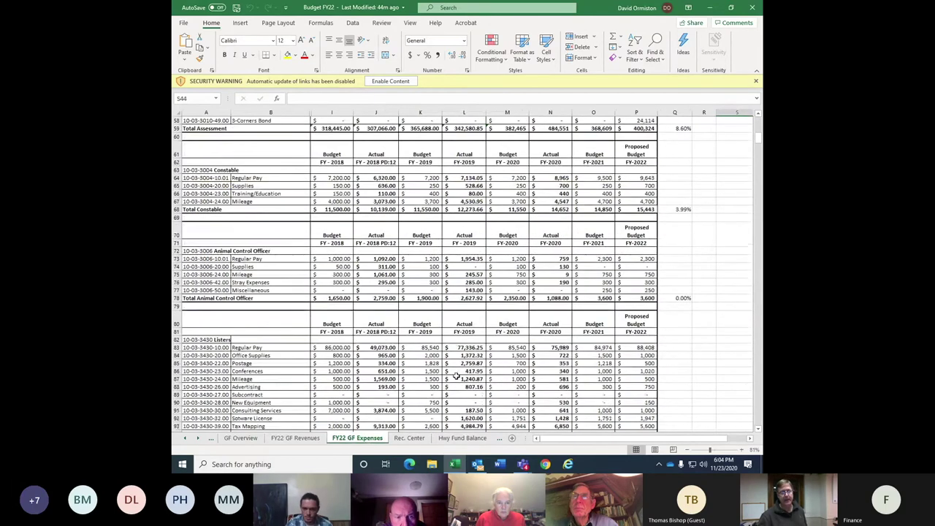
scroll(455, 374, "down", 18)
scroll(456, 379, "down", 9)
scroll(455, 378, "down", 12)
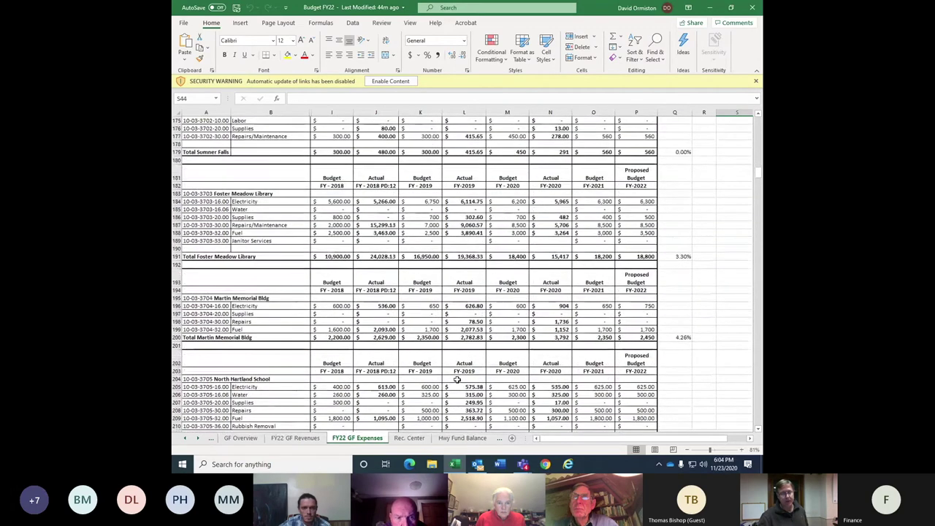
scroll(456, 378, "down", 13)
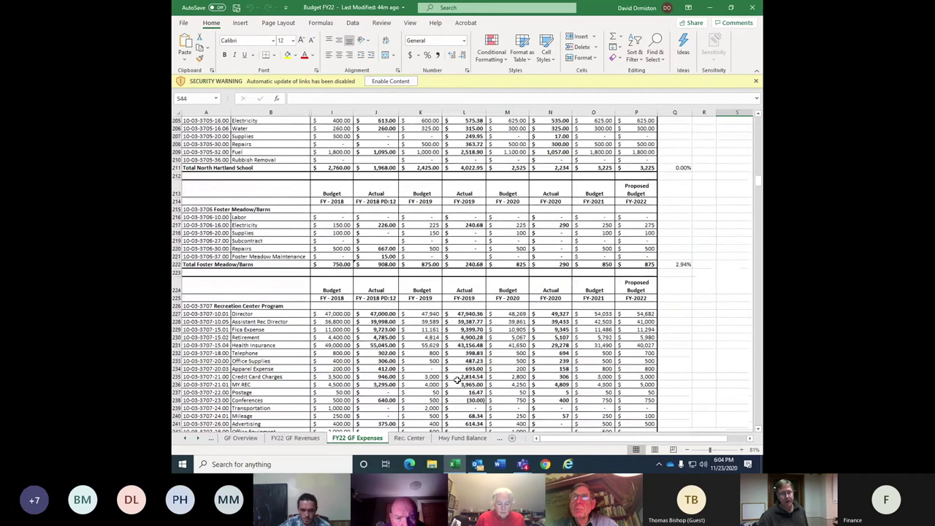
scroll(456, 379, "down", 16)
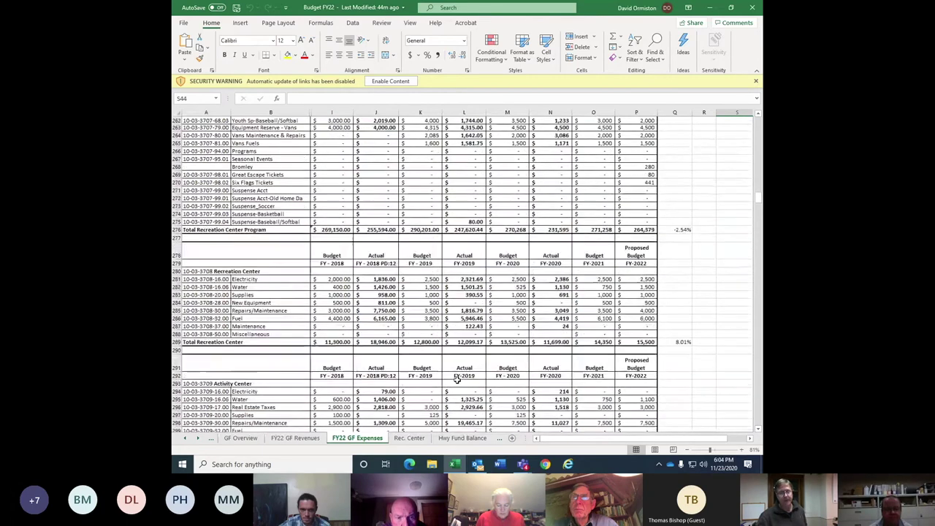
scroll(455, 379, "down", 6)
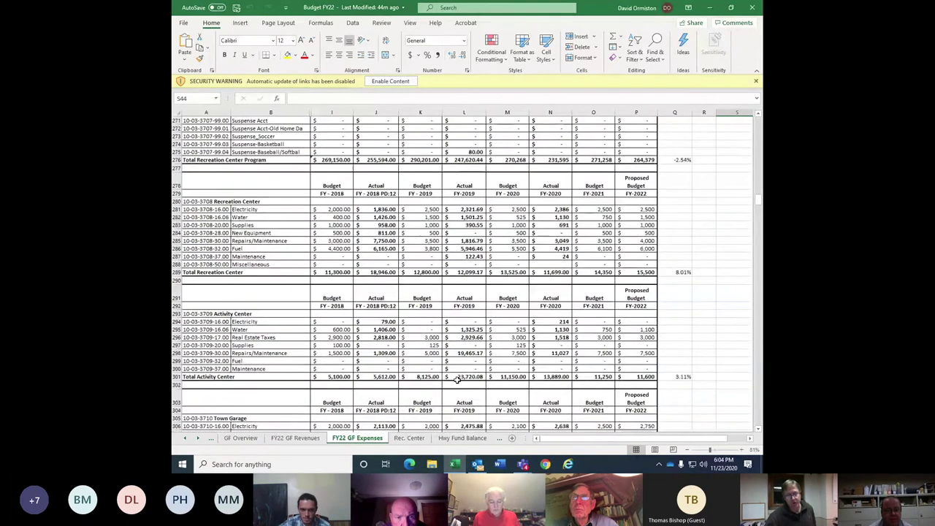
scroll(455, 379, "down", 6)
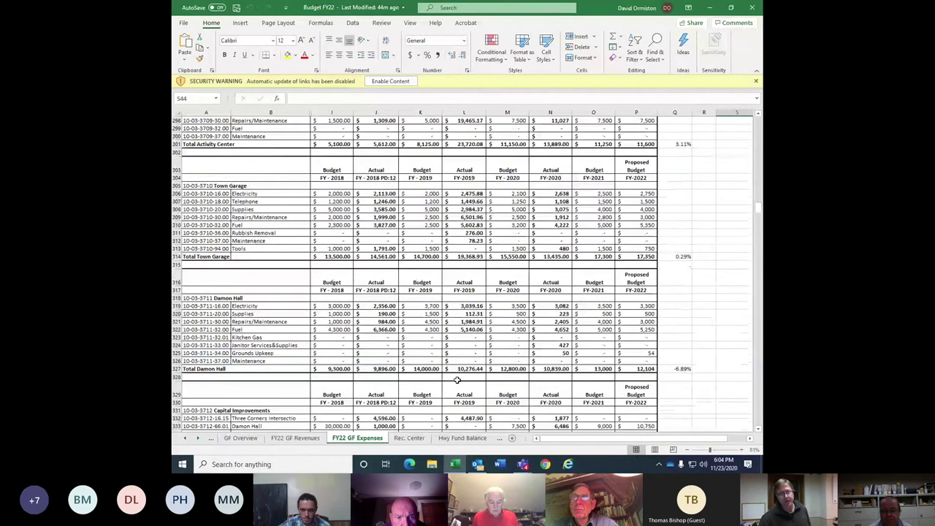
scroll(455, 379, "down", 8)
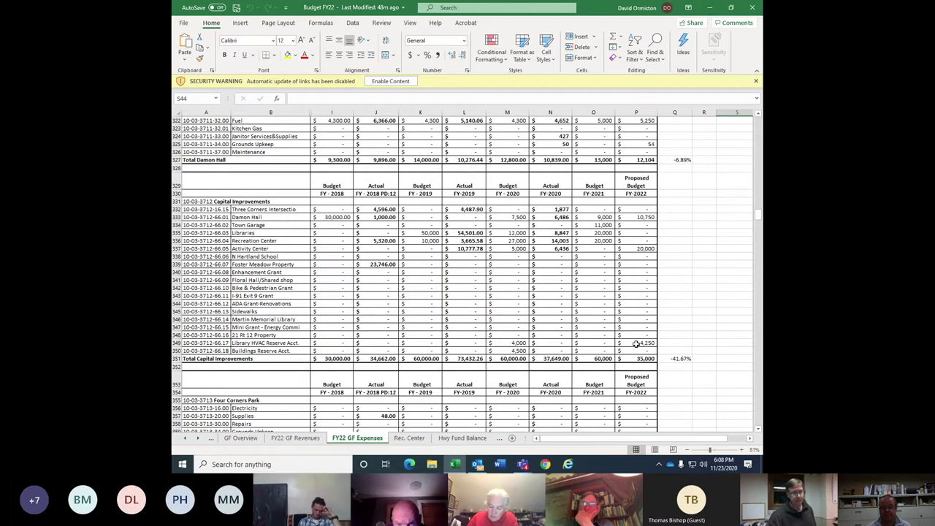
Compare the Recreation Center Program line items on the FY22 GF Expenses sheet with the totals on the GF Overview sheet.
left_click(241, 437)
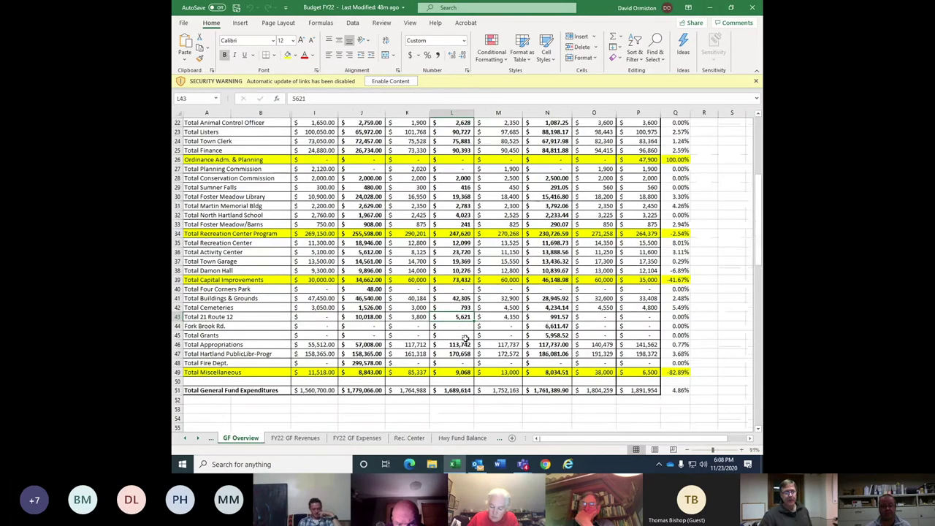
scroll(466, 338, "up", 2)
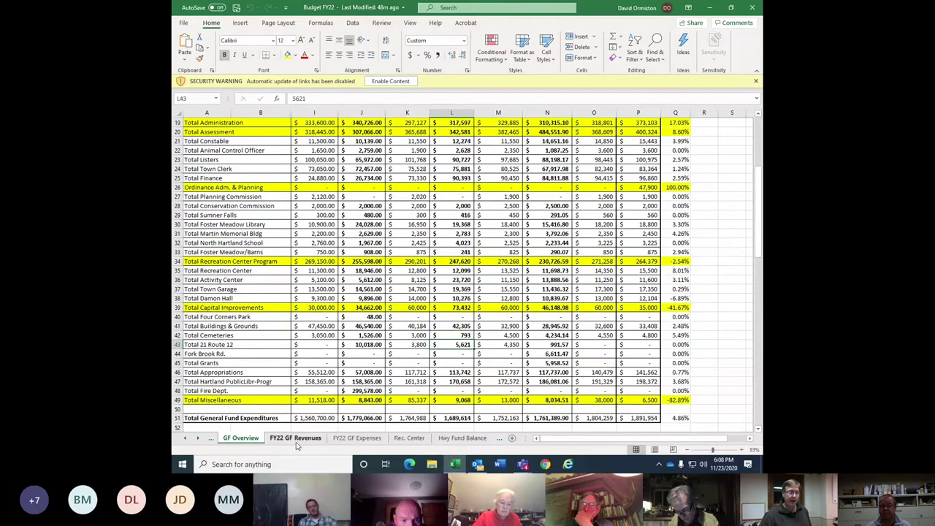
left_click(363, 440)
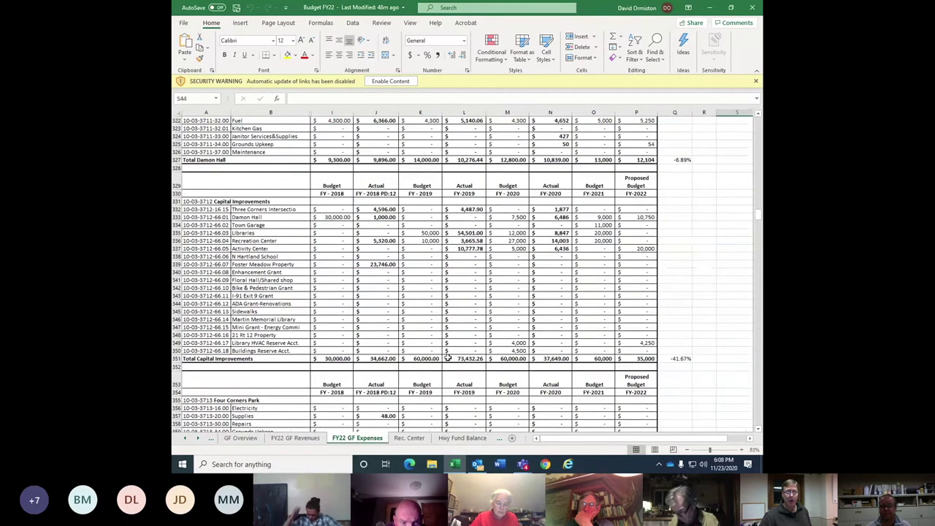
scroll(451, 355, "up", 12)
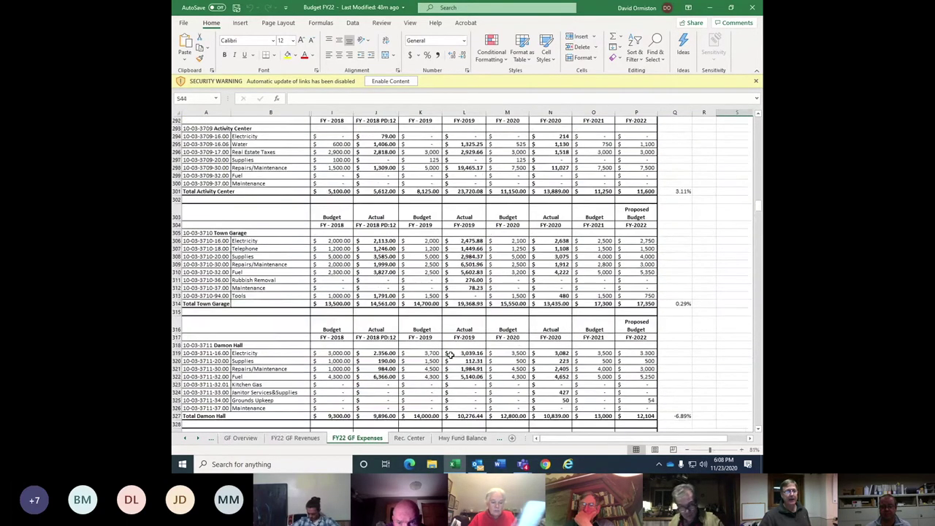
scroll(450, 355, "up", 5)
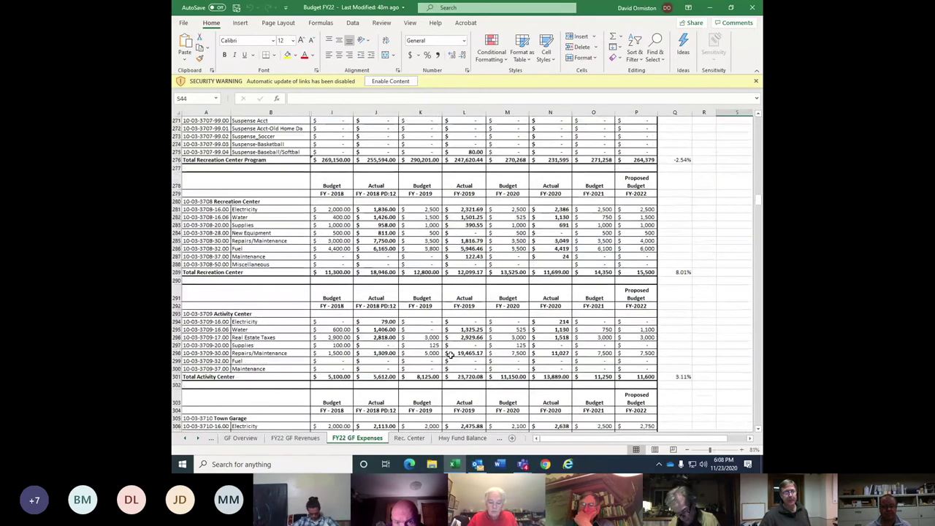
scroll(450, 355, "up", 6)
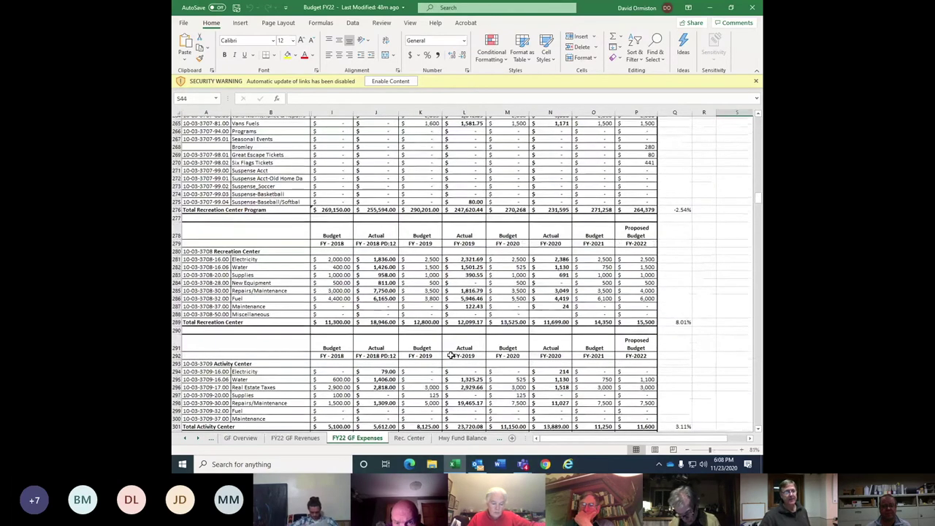
scroll(451, 355, "up", 4)
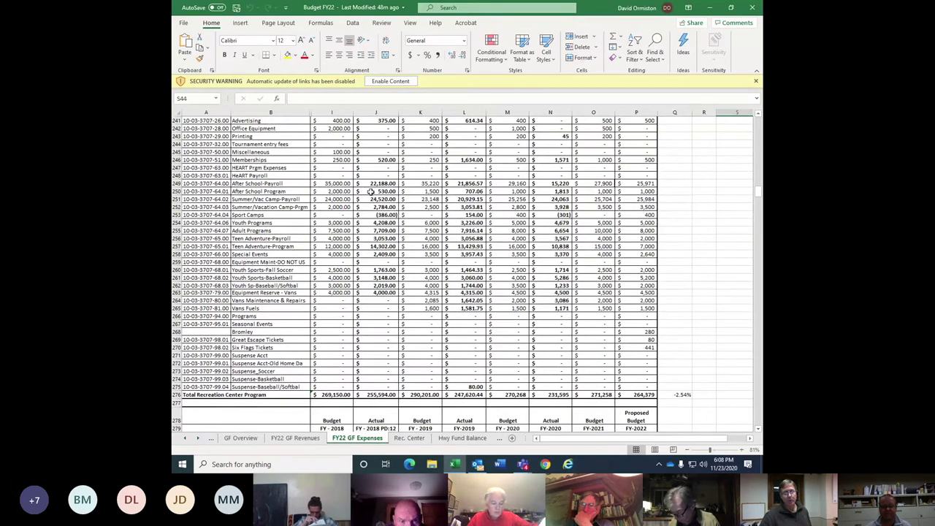
scroll(417, 322, "up", 2)
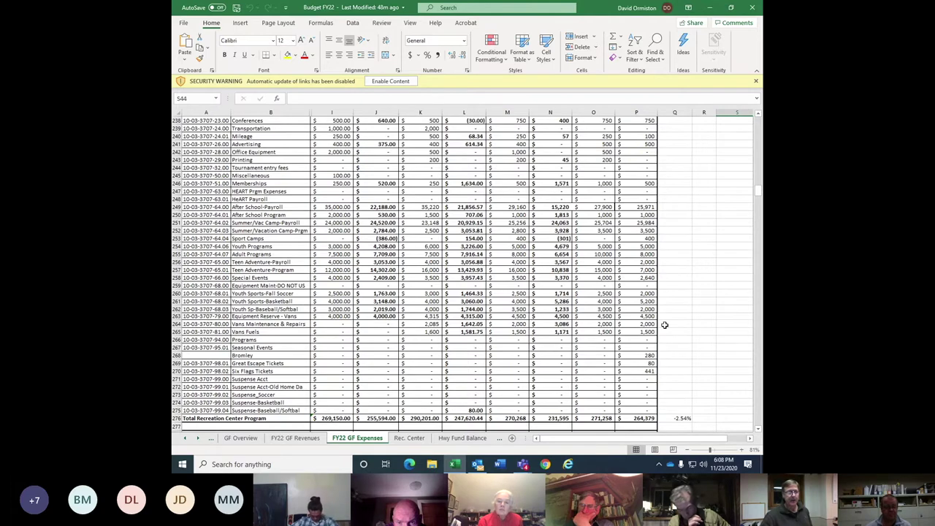
scroll(665, 324, "up", 1)
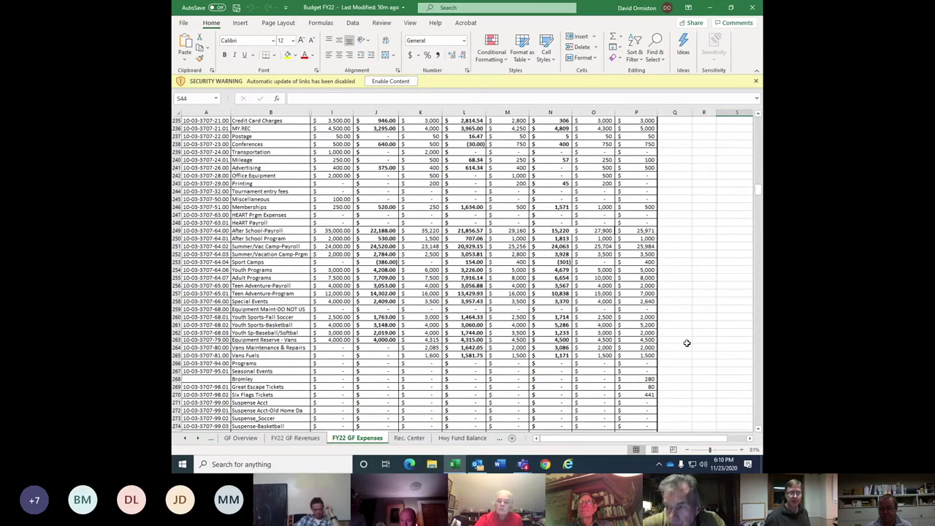
scroll(693, 337, "down", 3)
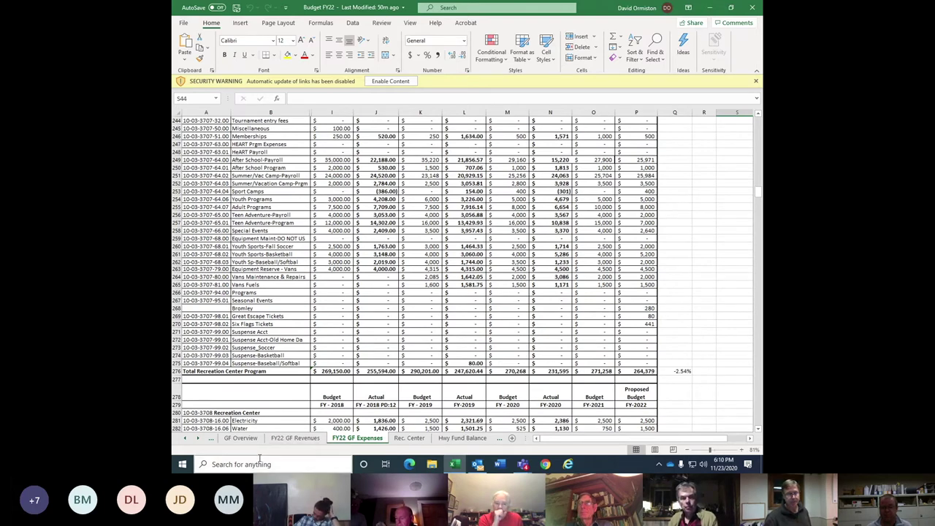
left_click(244, 438)
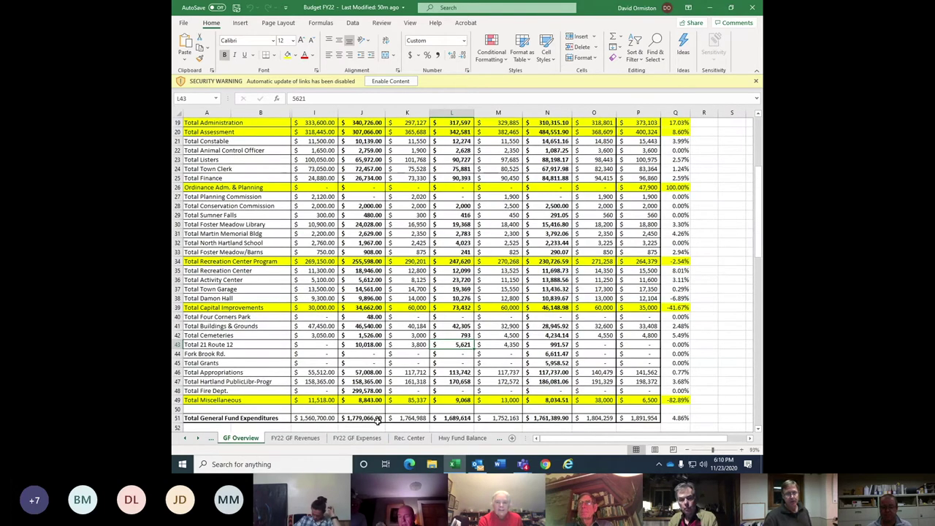
Open the FY22 GF Revenues sheet and skim the General Fund revenue lines, including Current Taxes and the highlighted items.
scroll(387, 391, "down", 1)
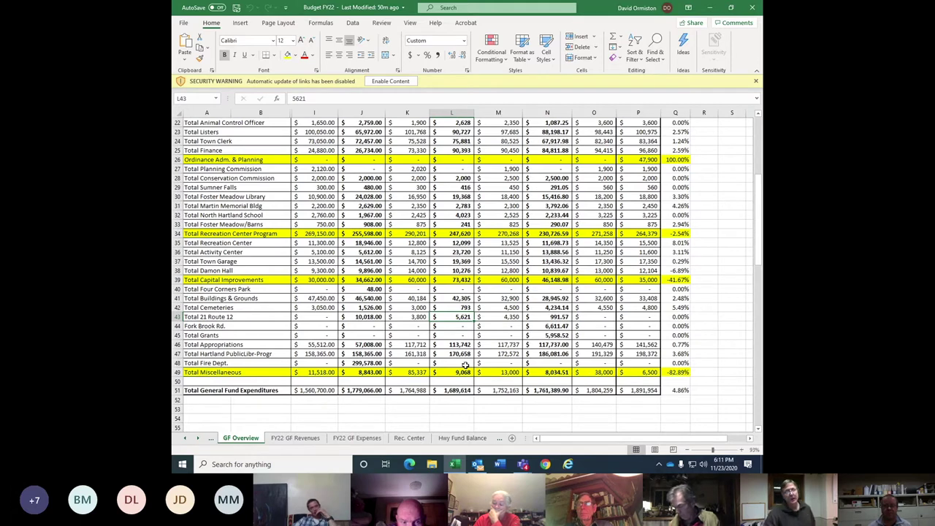
left_click(185, 438)
left_click(185, 438)
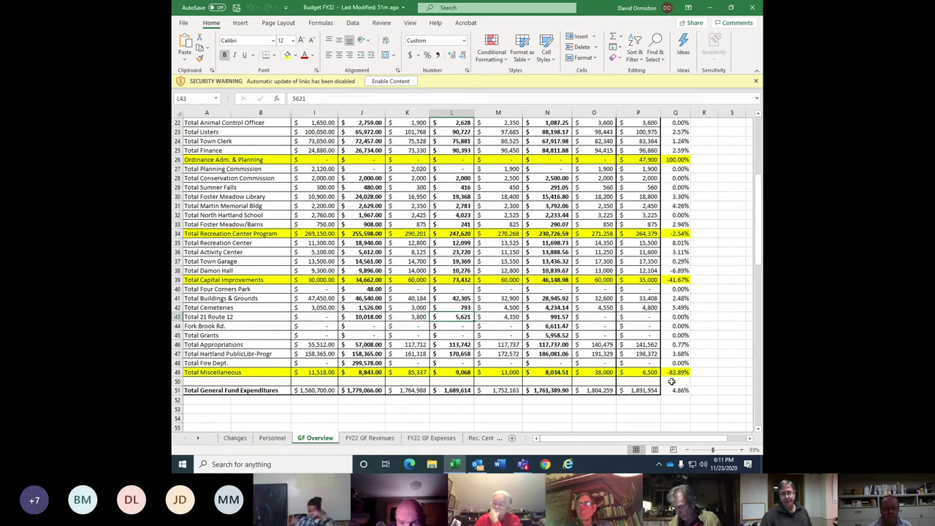
left_click(370, 438)
scroll(449, 365, "down", 11)
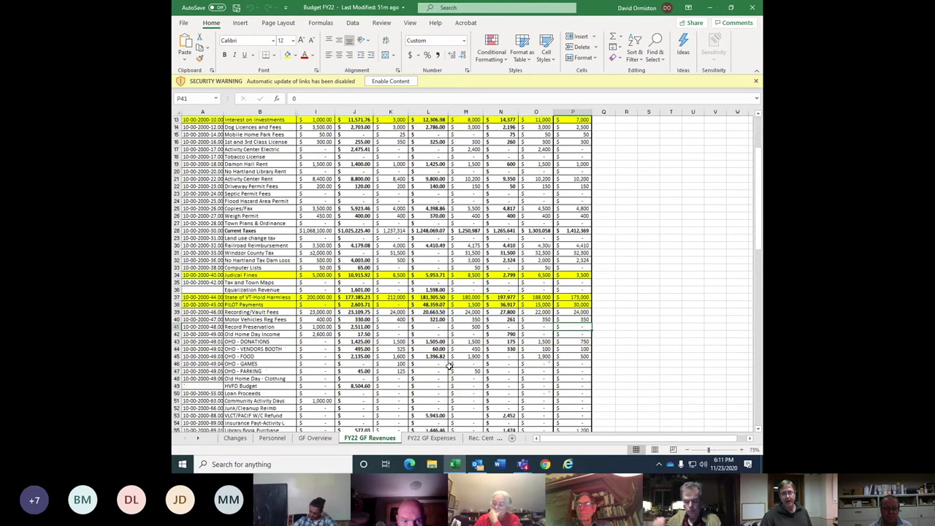
scroll(449, 366, "down", 5)
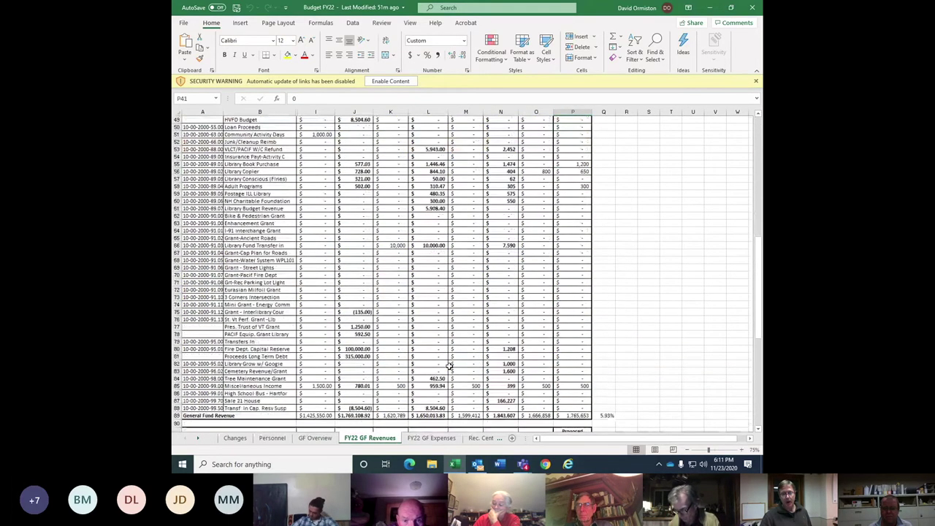
scroll(449, 365, "down", 7)
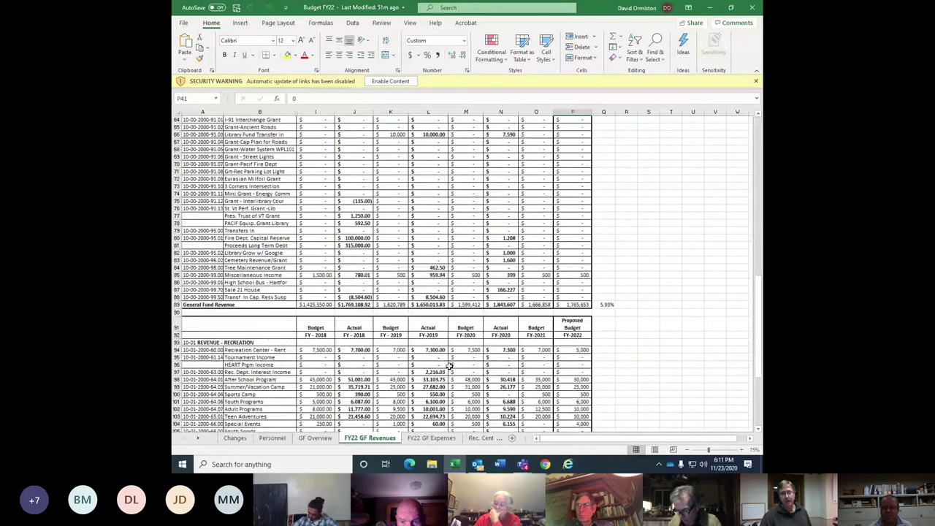
scroll(449, 365, "up", 6)
scroll(450, 364, "up", 11)
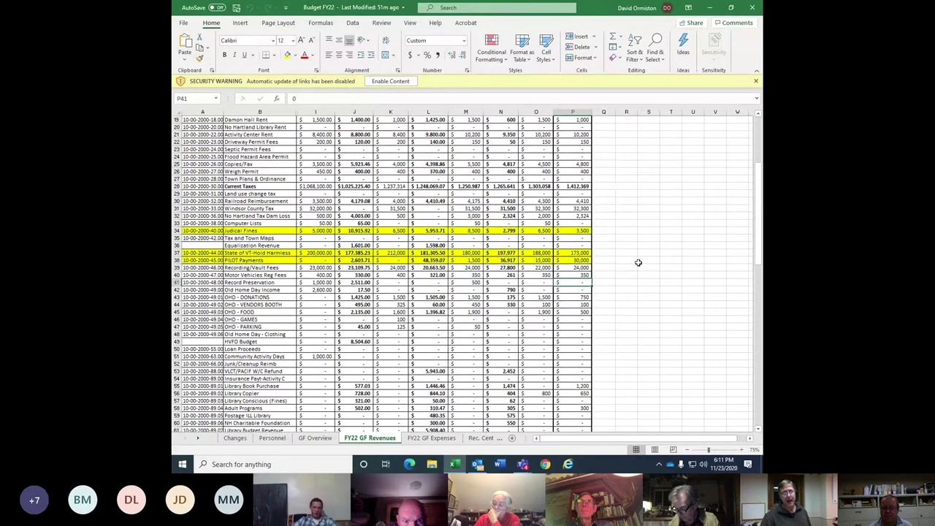
scroll(639, 256, "up", 3)
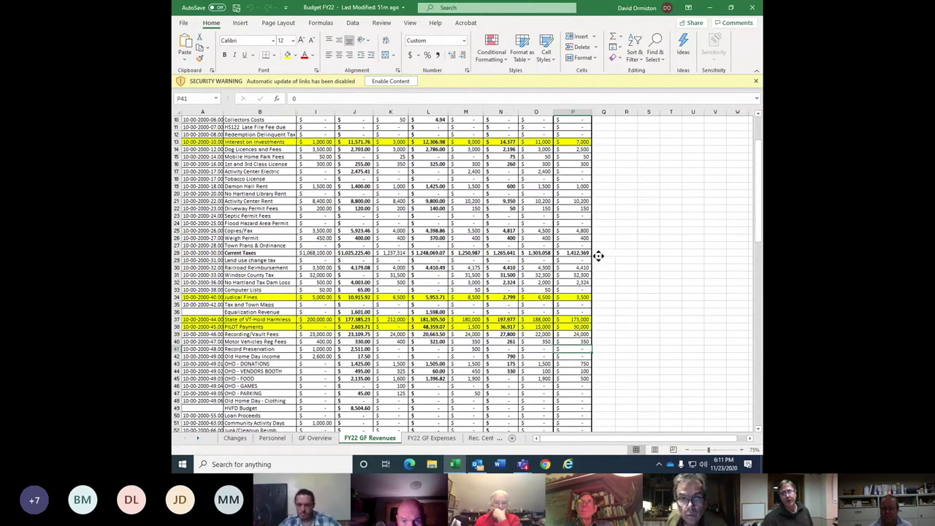
Check the General Fund Revenue total, the recreation revenue lines and the Total Revenues row at the end of the sheet.
scroll(618, 319, "down", 11)
scroll(618, 319, "down", 7)
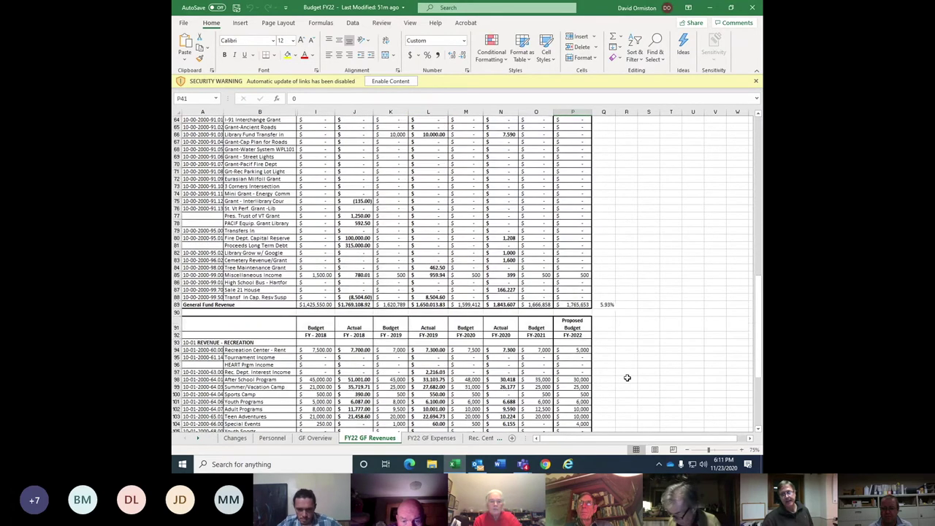
scroll(626, 378, "down", 5)
scroll(630, 377, "down", 1)
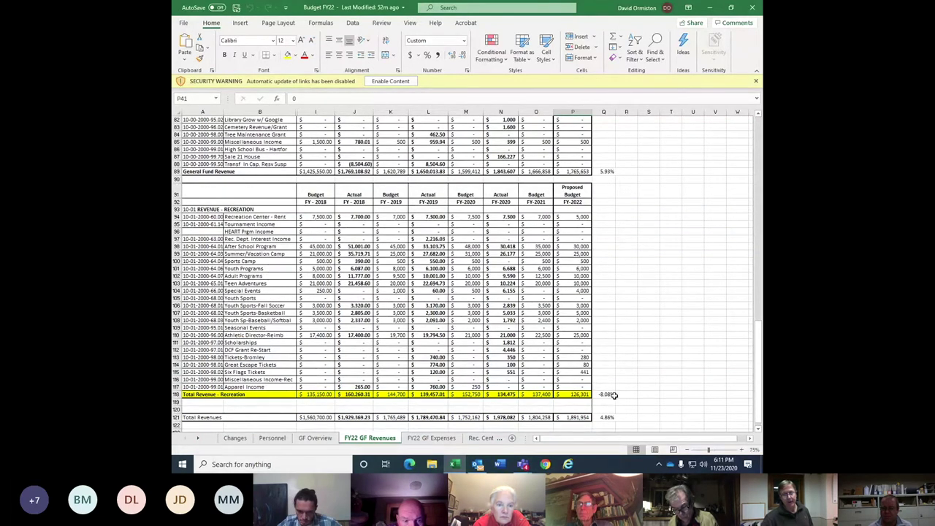
scroll(609, 315, "up", 2)
scroll(608, 315, "down", 3)
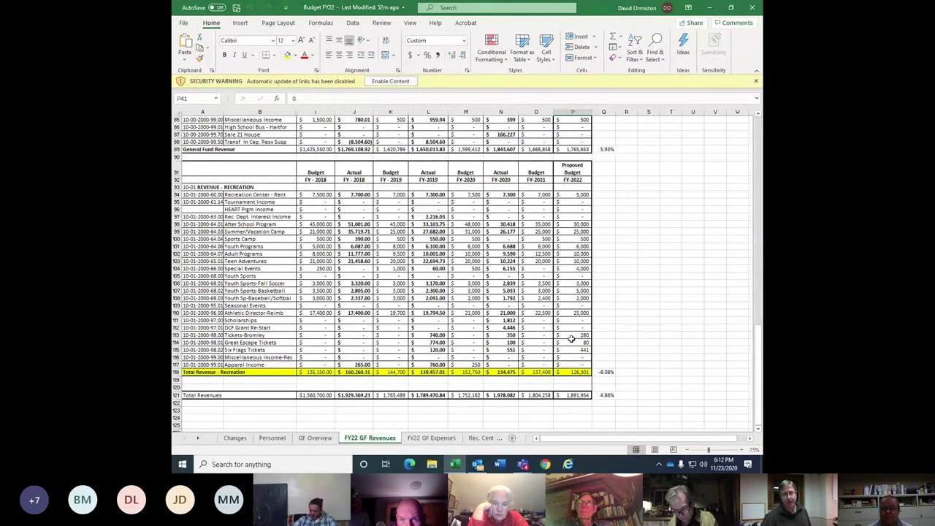
Go through the General Fund revenue lines from Interest Del & Late Taxes down to the General Fund Revenue total.
scroll(585, 335, "up", 10)
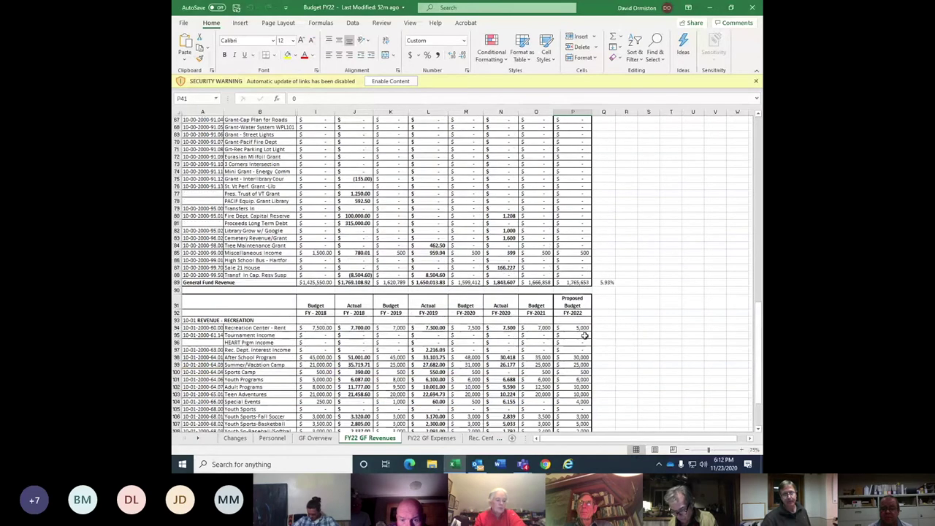
scroll(585, 336, "up", 18)
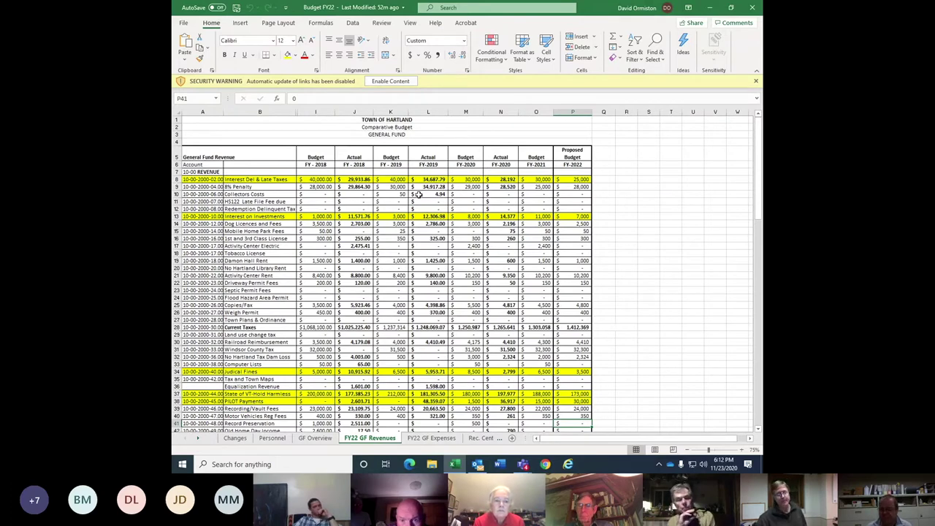
scroll(255, 208, "down", 1)
scroll(241, 249, "up", 1)
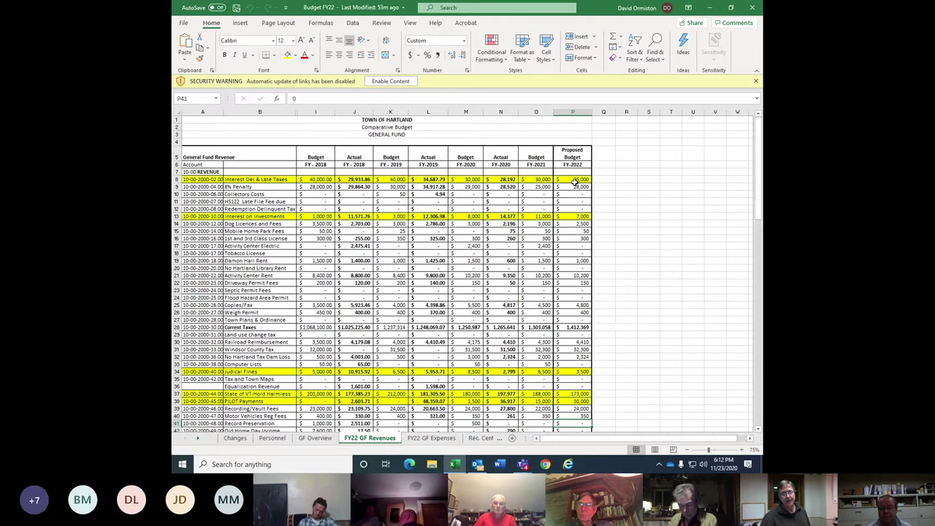
scroll(570, 278, "down", 3)
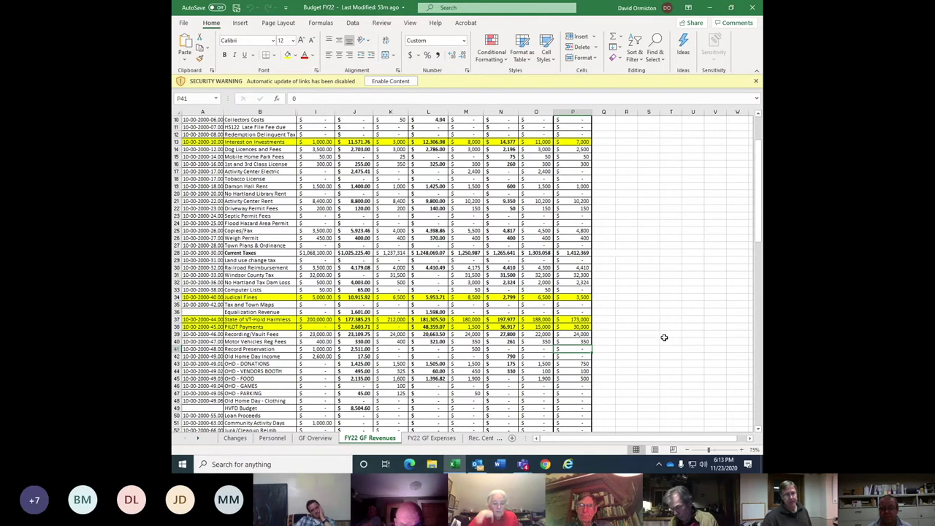
scroll(664, 337, "down", 2)
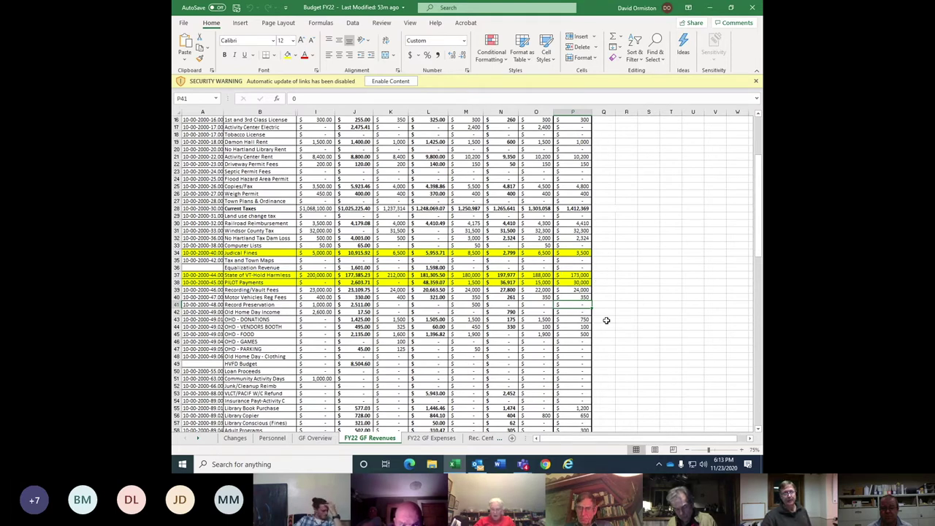
scroll(604, 336, "up", 3)
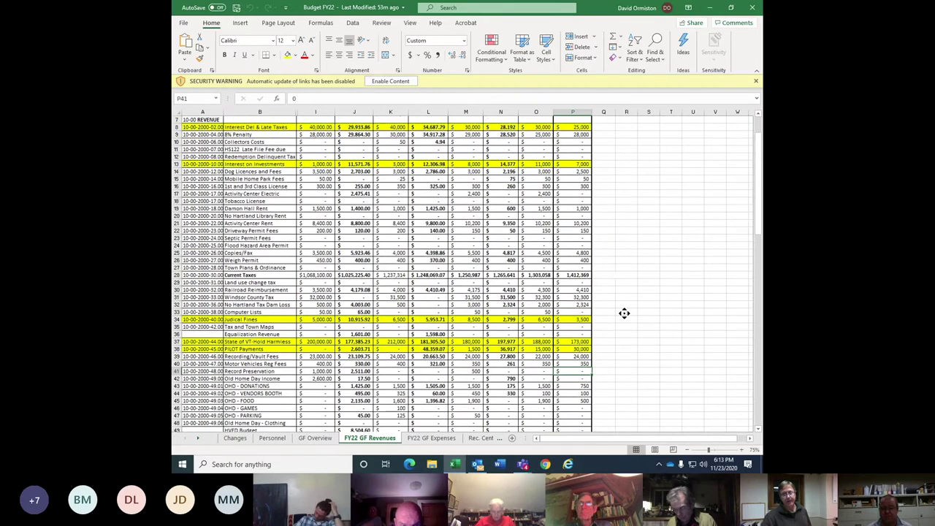
scroll(621, 312, "down", 3)
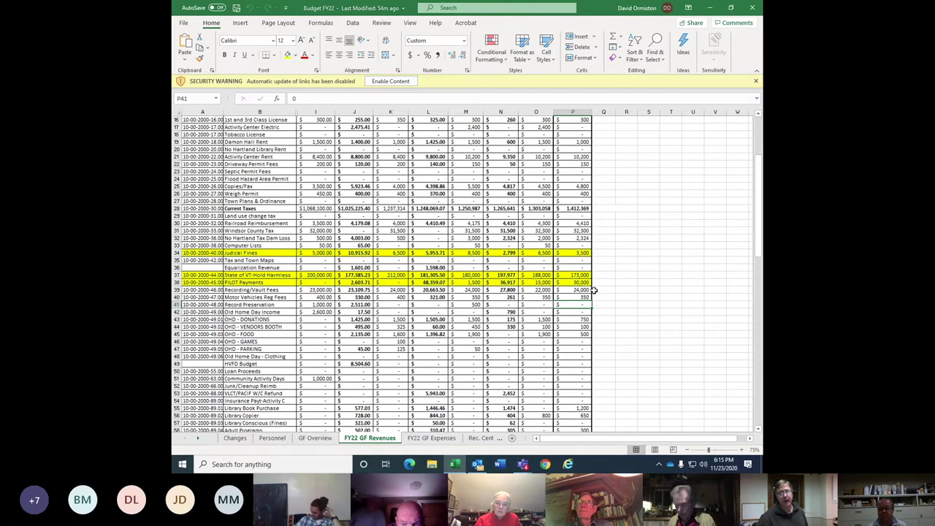
scroll(593, 356, "down", 3)
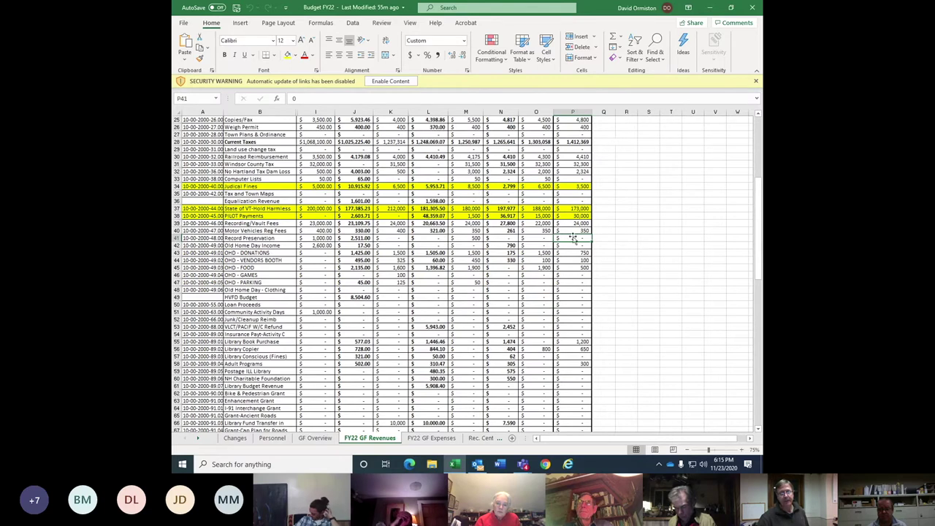
scroll(628, 277, "down", 5)
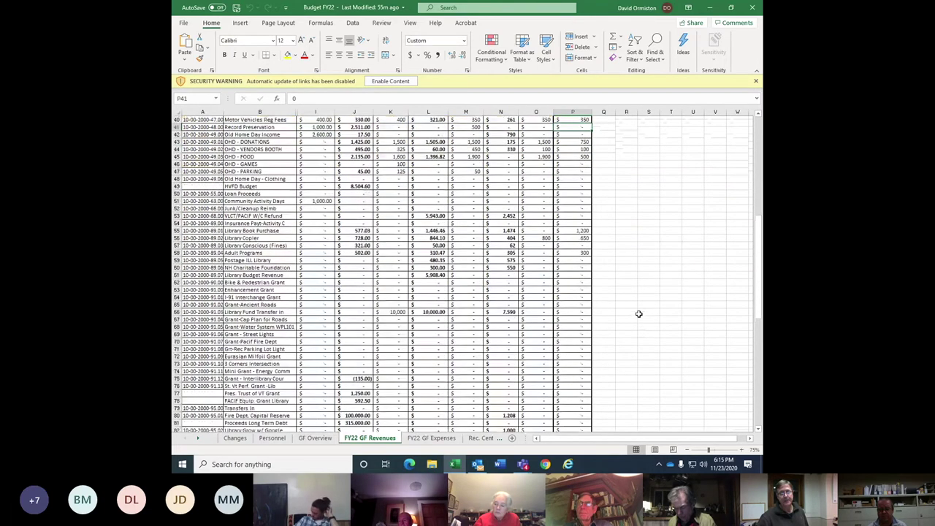
scroll(638, 313, "down", 6)
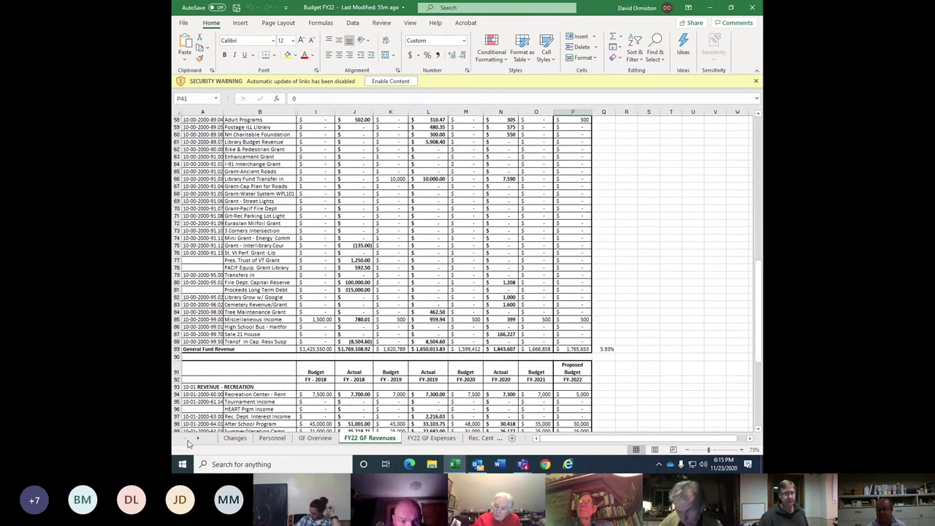
Open the Hwy Overview sheet and review the highway revenue and expense totals.
left_click(198, 439)
left_click(198, 439)
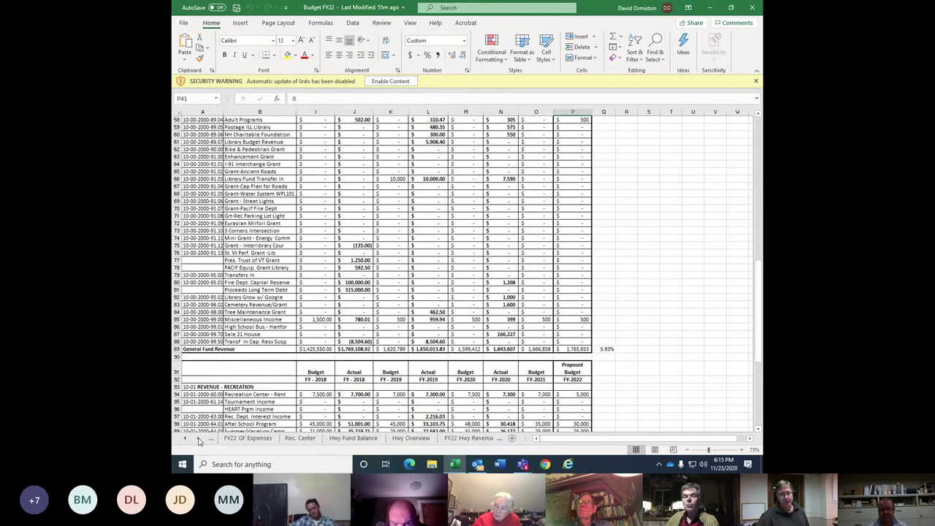
left_click(411, 438)
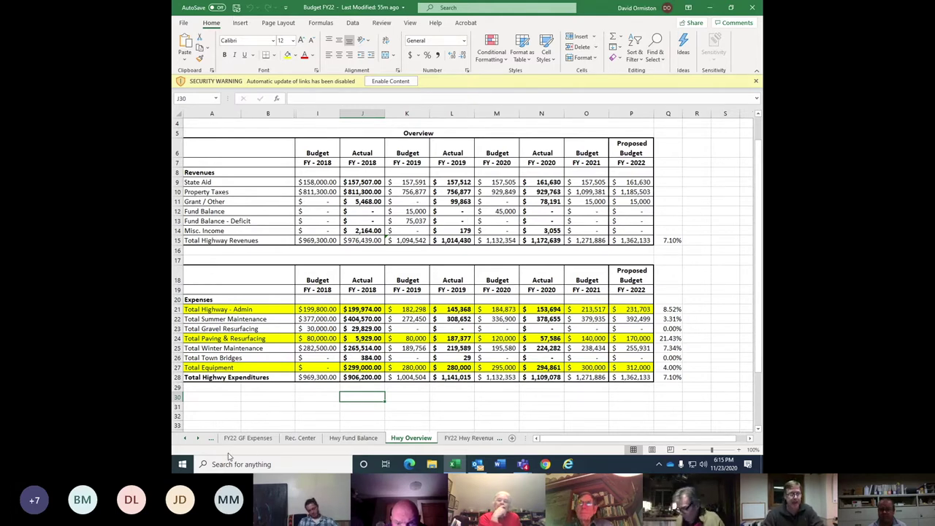
Open the FY22 Highway sheet and examine the Highway - Admin line items at its beginning.
left_click(197, 438)
left_click(197, 437)
left_click(197, 437)
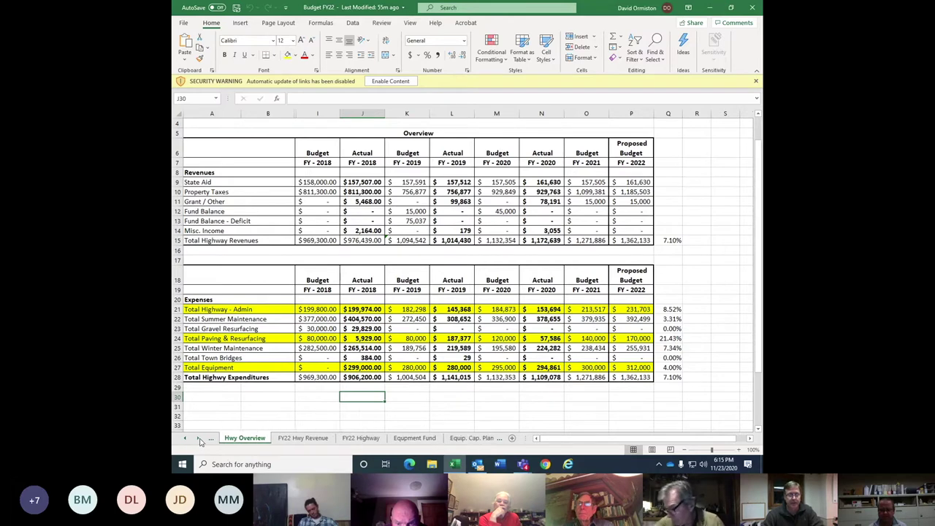
left_click(350, 438)
scroll(538, 312, "up", 7)
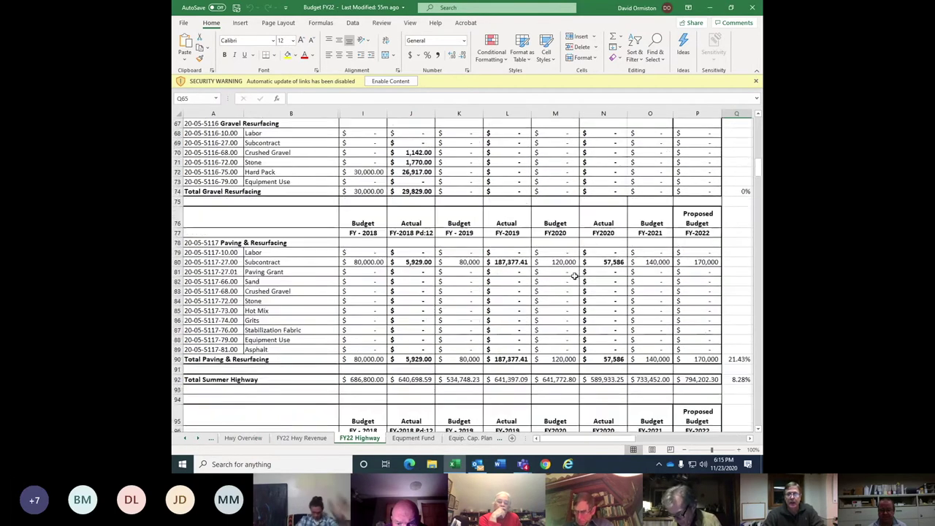
scroll(574, 275, "right", 20)
scroll(574, 275, "down", 20)
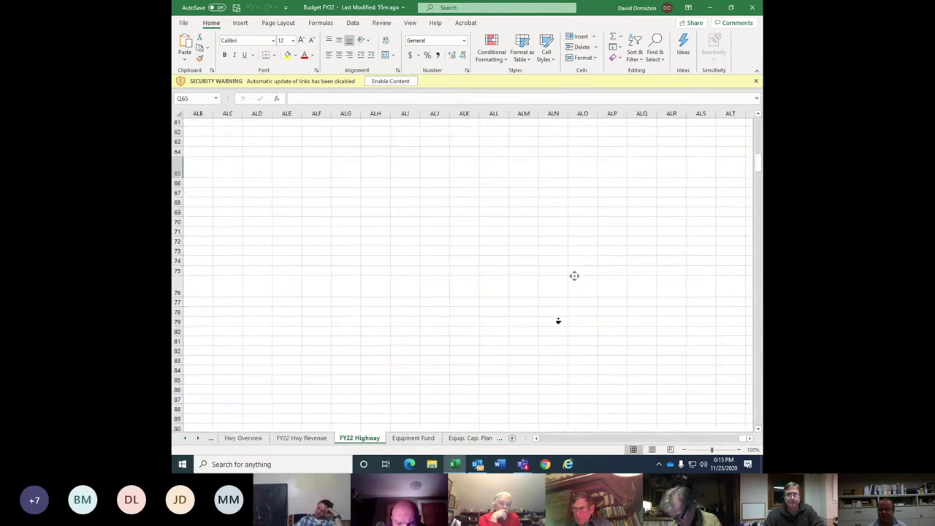
scroll(574, 275, "down", 20)
scroll(574, 276, "left", 5)
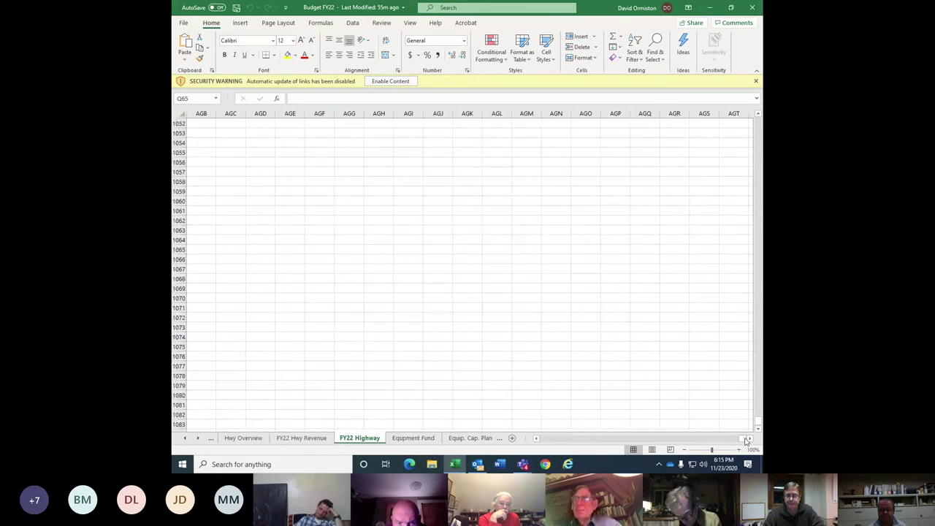
left_click_drag(703, 438, 584, 438)
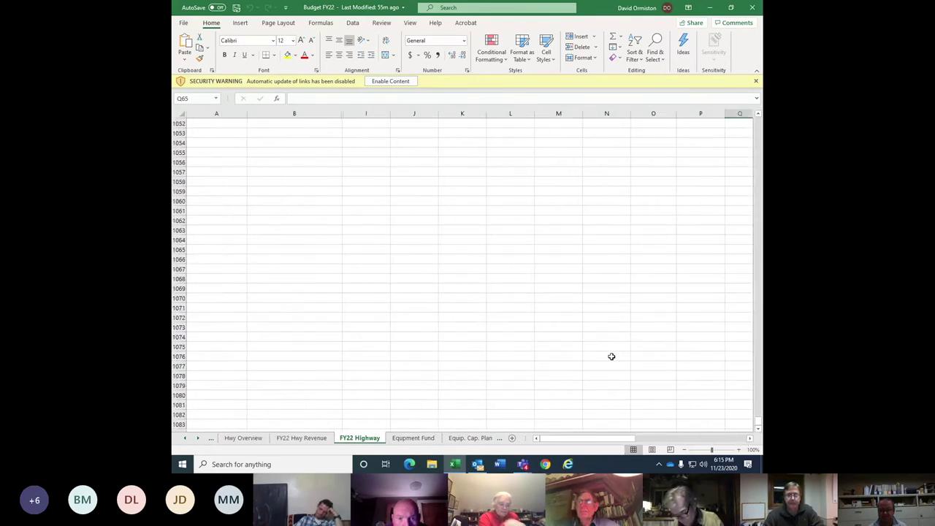
left_click_drag(760, 422, 748, 124)
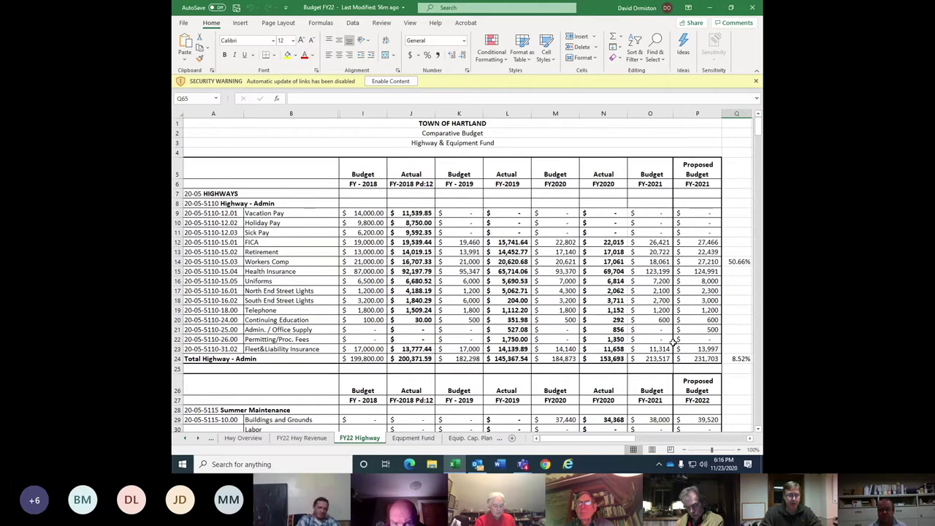
Return to the Hwy Overview sheet and compare the revenue and expense totals down to the Highway Fund Tax Rate table.
left_click(257, 437)
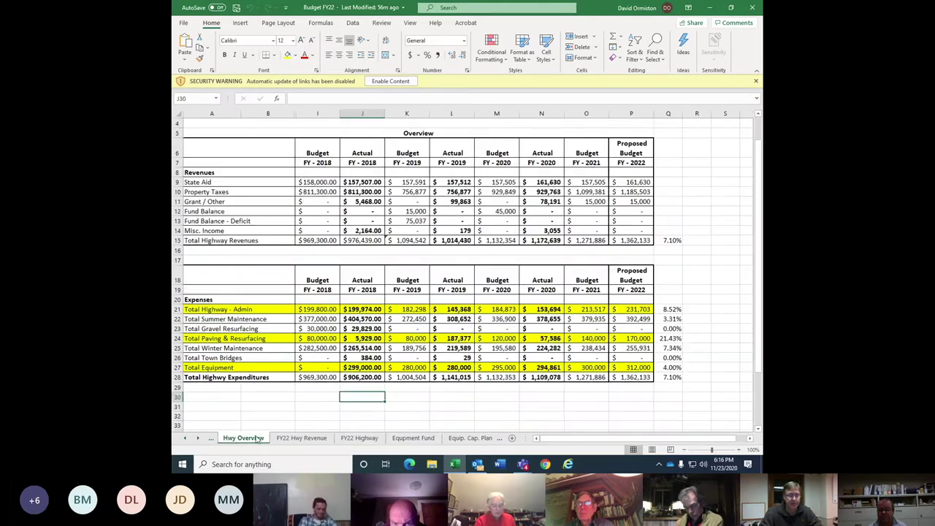
scroll(616, 392, "up", 1)
scroll(615, 392, "down", 2)
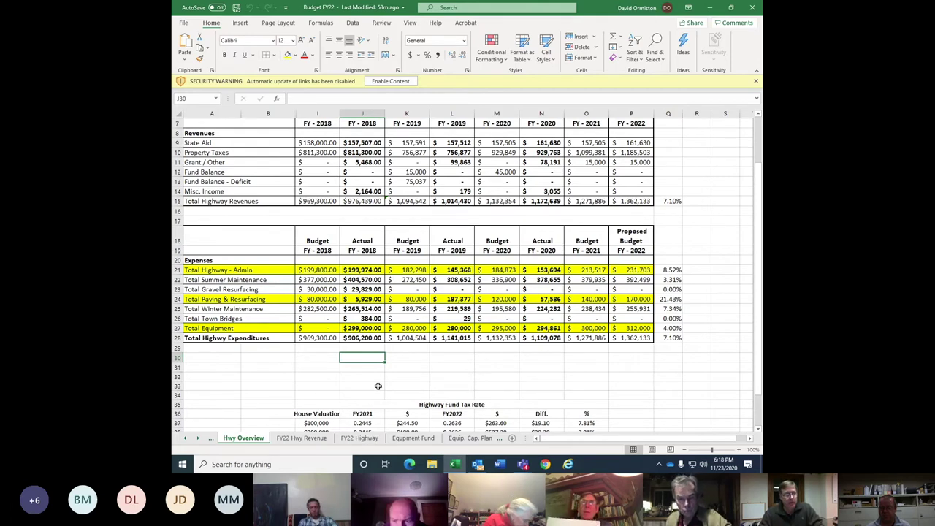
Examine the Summer Maintenance line items on the FY22 Highway sheet, comparing past budgets and actuals with the proposed FY-2022 budget.
left_click(360, 438)
scroll(475, 384, "down", 8)
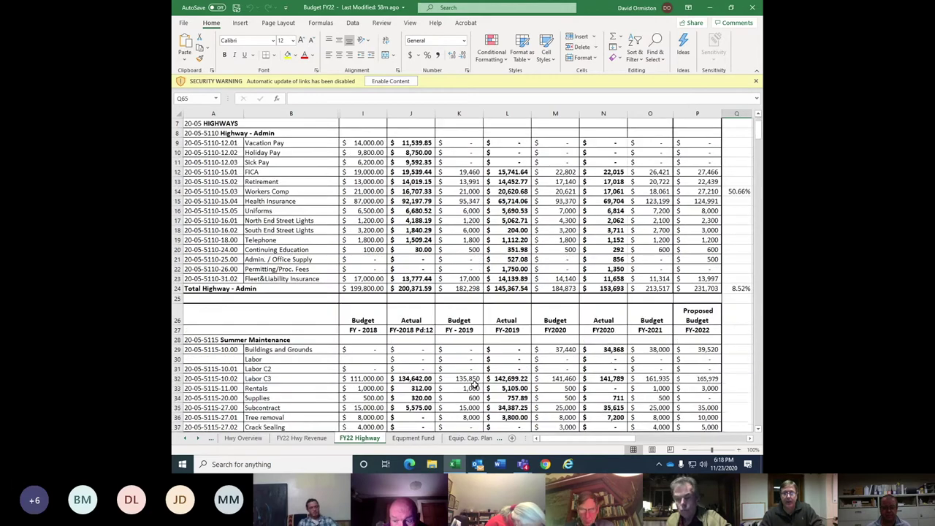
scroll(475, 385, "down", 5)
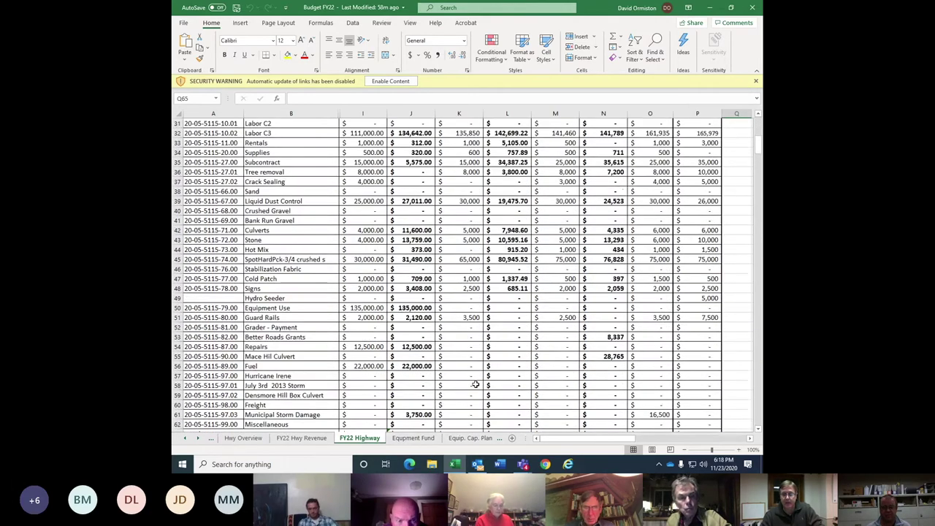
scroll(475, 385, "up", 4)
scroll(474, 385, "up", 2)
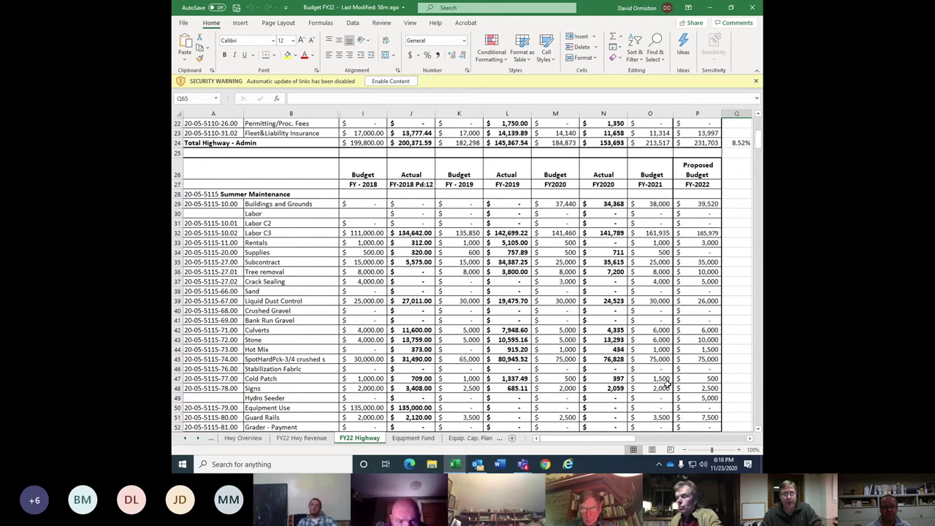
scroll(665, 382, "down", 2)
scroll(667, 384, "down", 1)
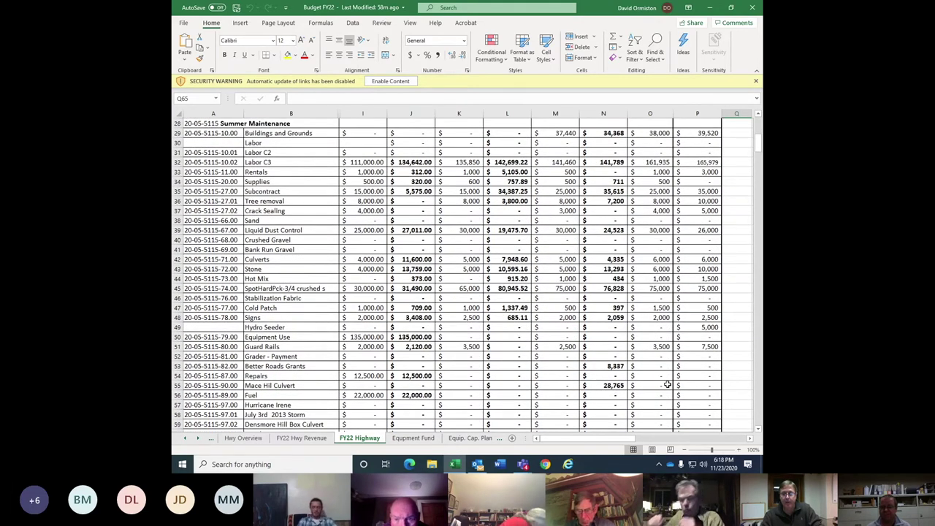
scroll(667, 384, "up", 1)
scroll(666, 385, "up", 2)
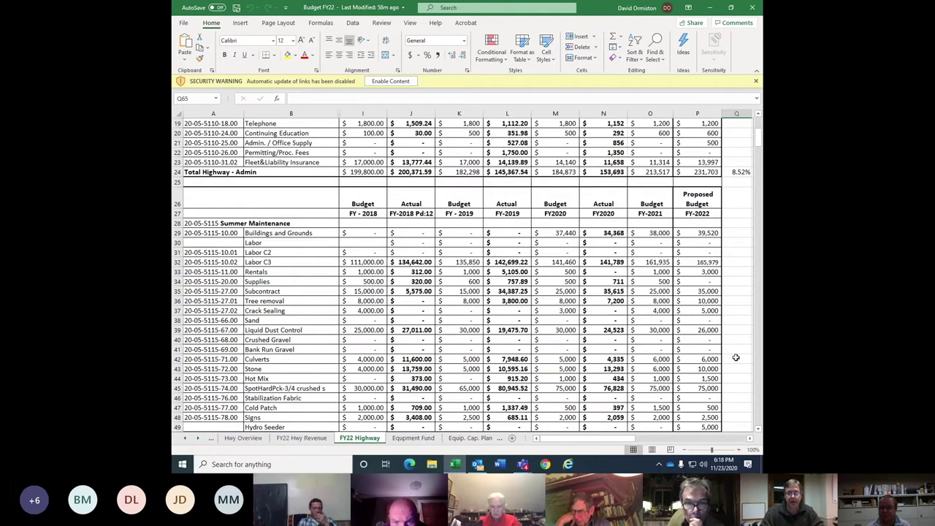
Review the remaining Summer Maintenance line items on the FY22 Highway sheet through the Total Summer Maintenance row.
scroll(736, 387, "down", 3)
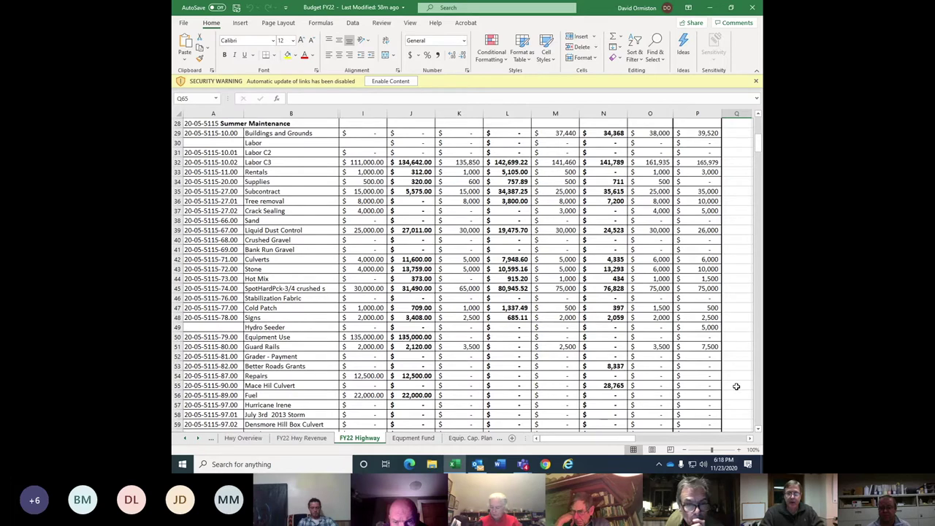
scroll(737, 386, "up", 1)
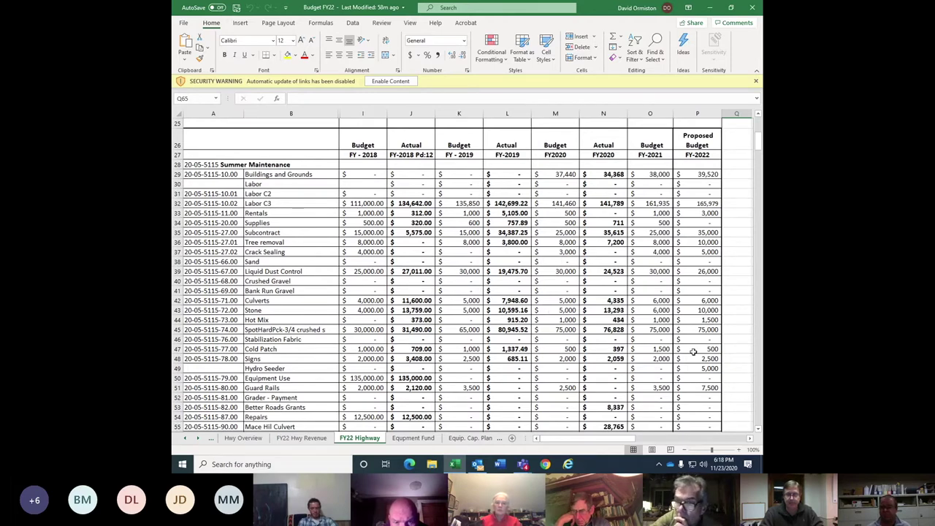
scroll(727, 365, "down", 1)
scroll(727, 366, "down", 1)
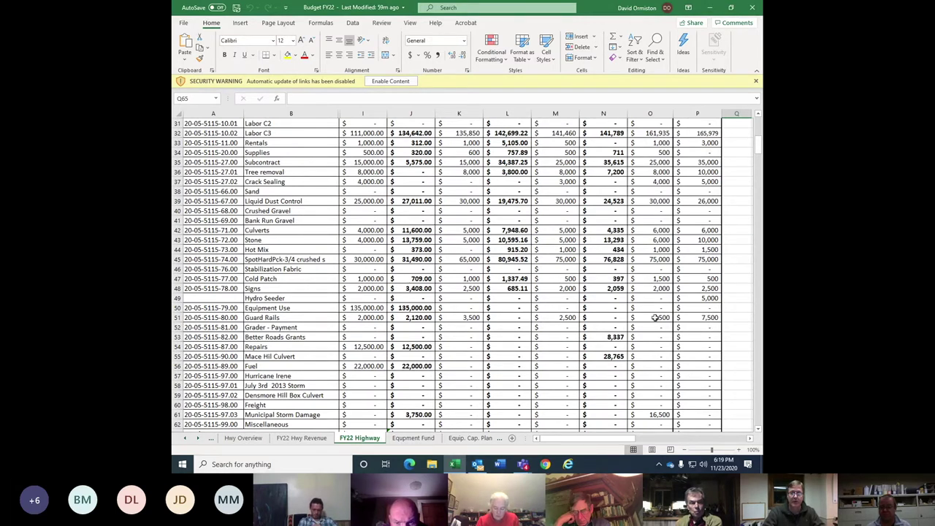
scroll(702, 353, "down", 3)
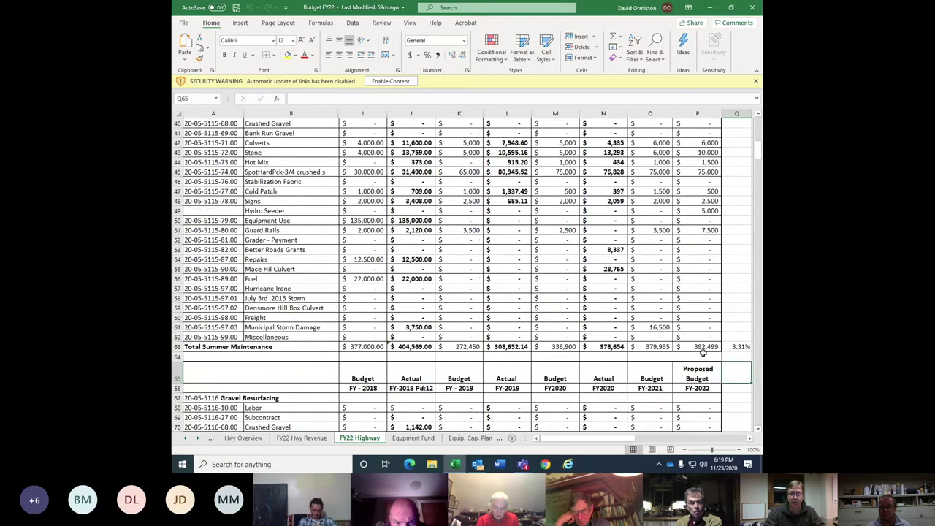
Examine the Gravel Resurfacing and Paving & Resurfacing sections through the Total Summer Highway row.
scroll(703, 372, "down", 4)
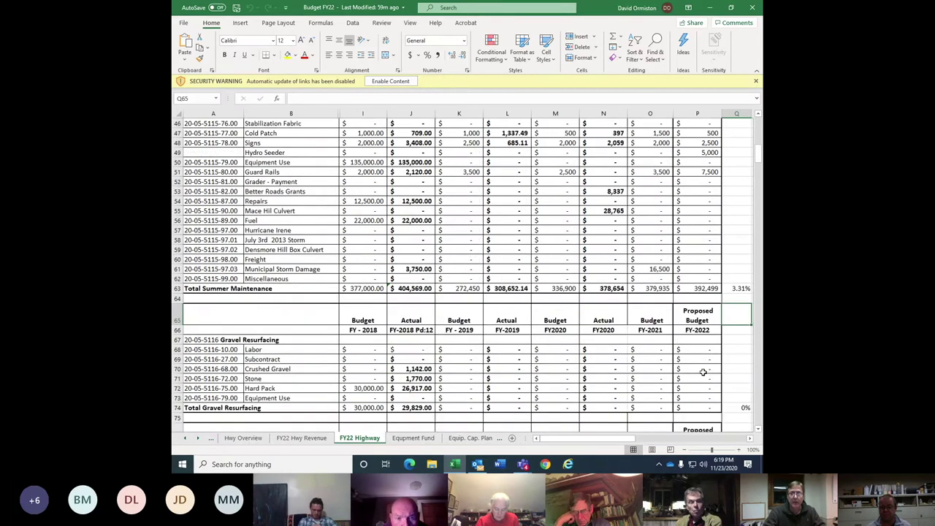
scroll(702, 372, "down", 8)
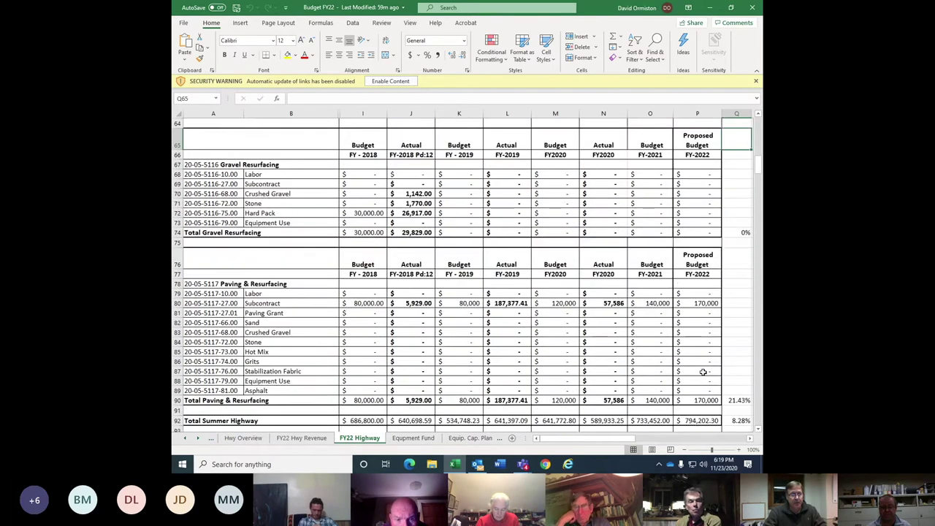
scroll(702, 373, "up", 7)
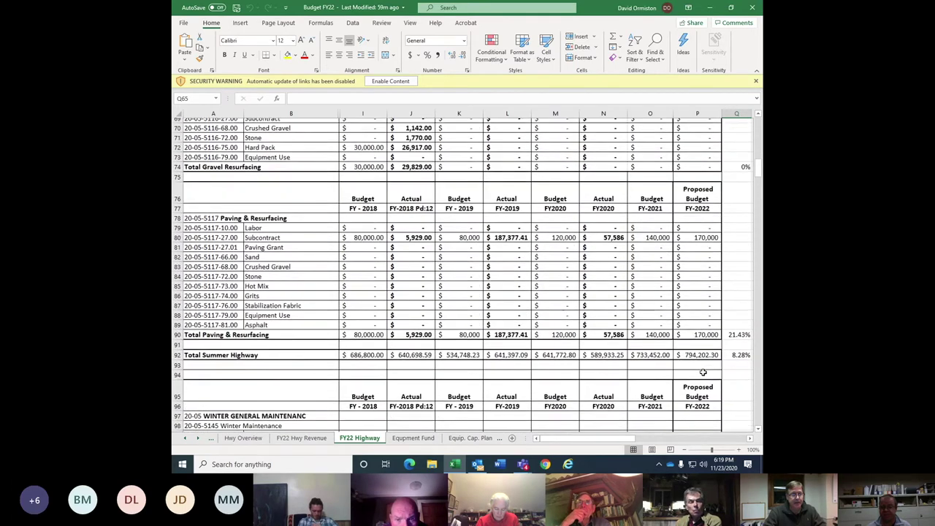
scroll(703, 373, "down", 12)
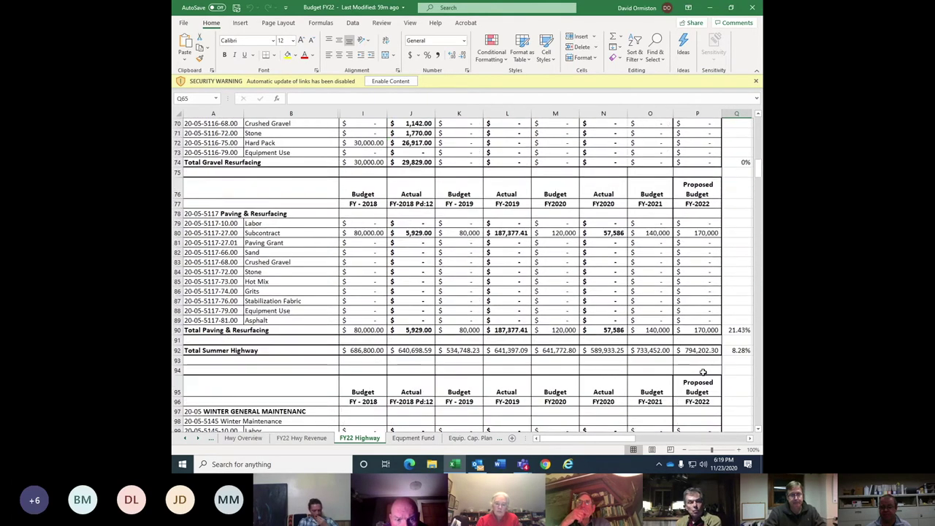
Review the Winter Maintenance, Town Bridges and Equipment sections down to Total Highway Expenditures.
scroll(703, 372, "down", 3)
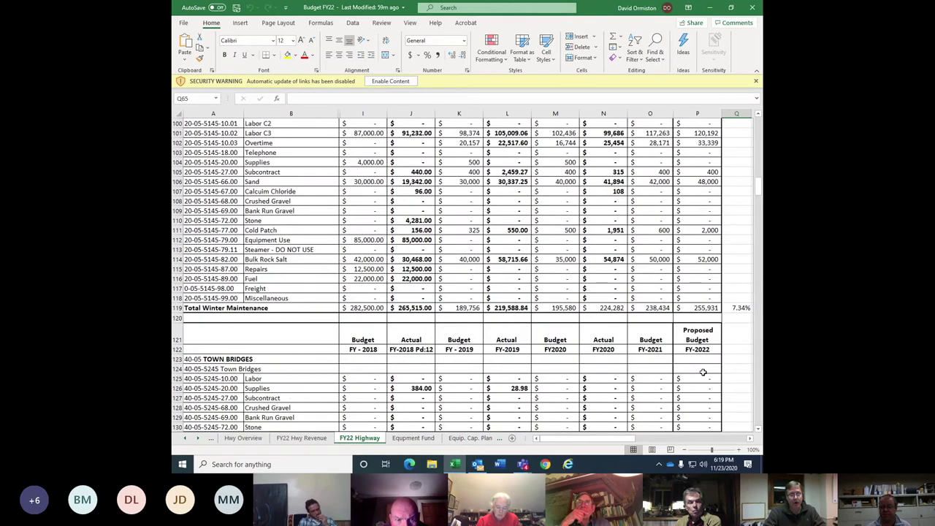
scroll(703, 373, "up", 3)
scroll(702, 372, "down", 9)
scroll(703, 372, "down", 4)
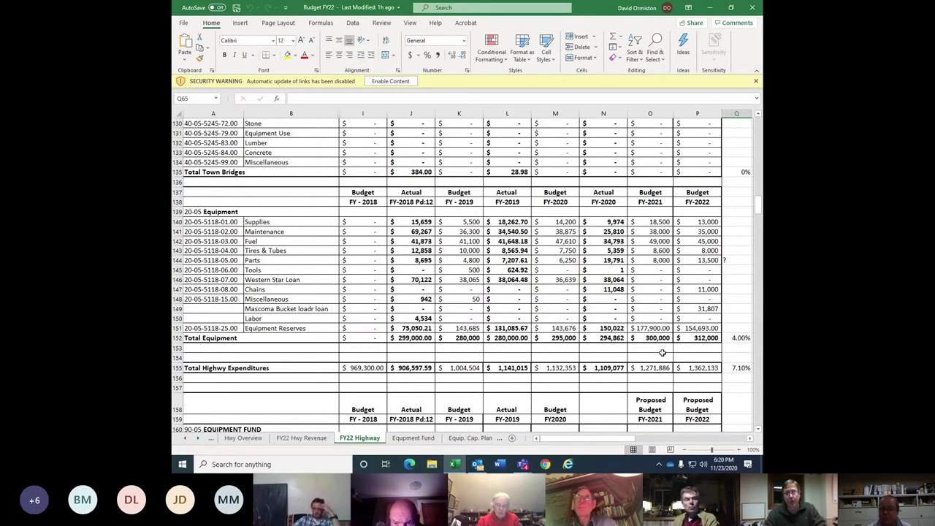
scroll(662, 353, "down", 2)
scroll(661, 353, "up", 4)
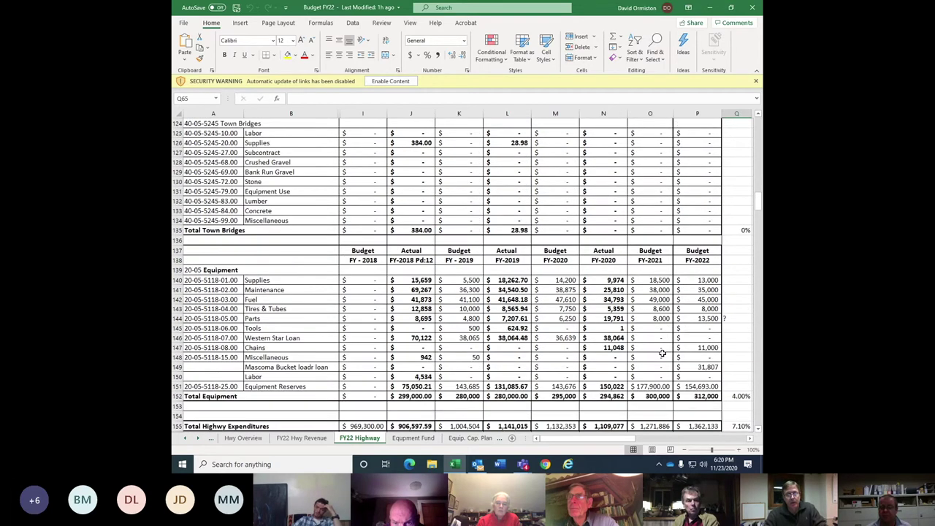
Open the GF Overview sheet and review the Total Budget Change table for the Highway and General Fund budgets.
left_click(188, 438)
left_click(188, 438)
left_click(189, 438)
left_click(189, 438)
left_click(187, 438)
left_click(187, 439)
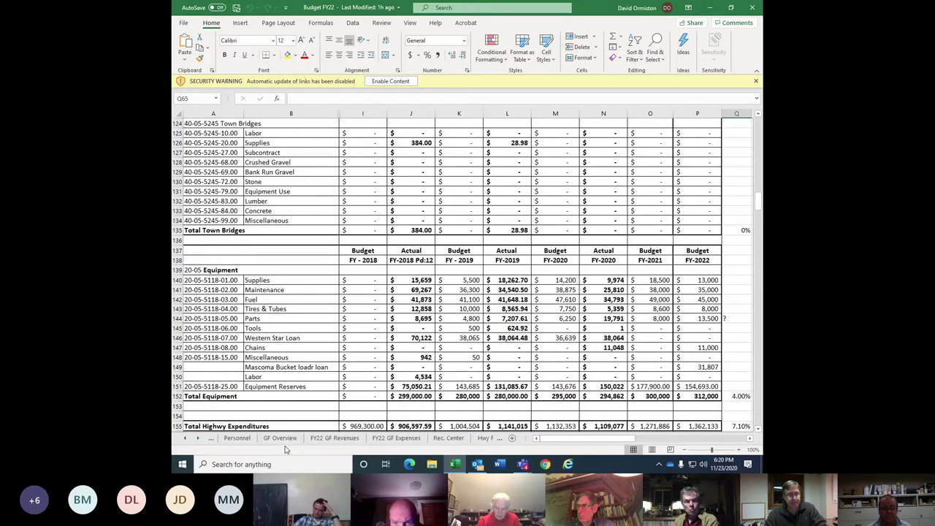
left_click(287, 440)
scroll(406, 405, "down", 2)
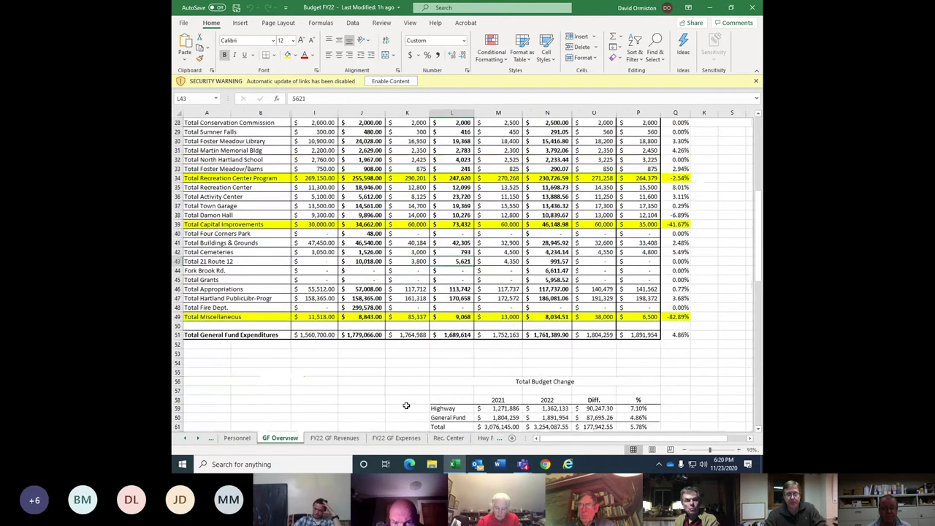
scroll(406, 405, "down", 1)
left_click(306, 383)
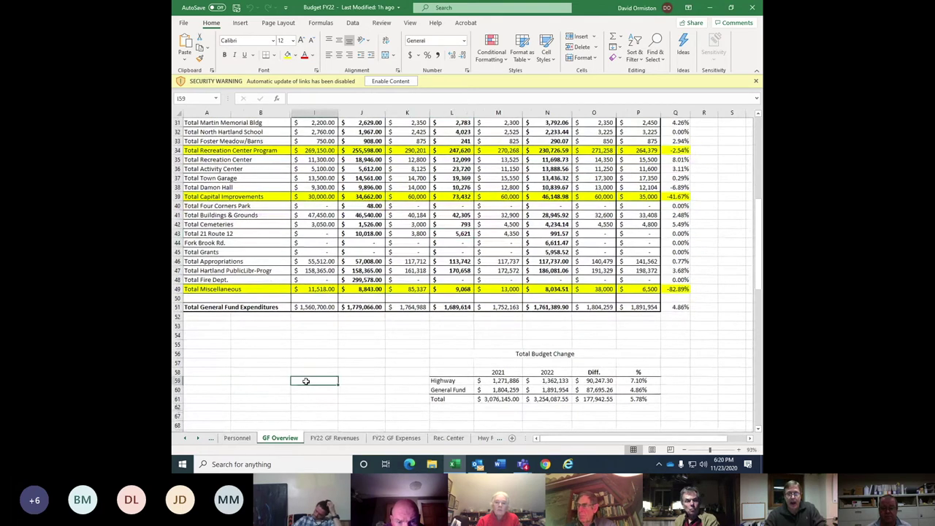
scroll(306, 382, "down", 2)
left_click(729, 368)
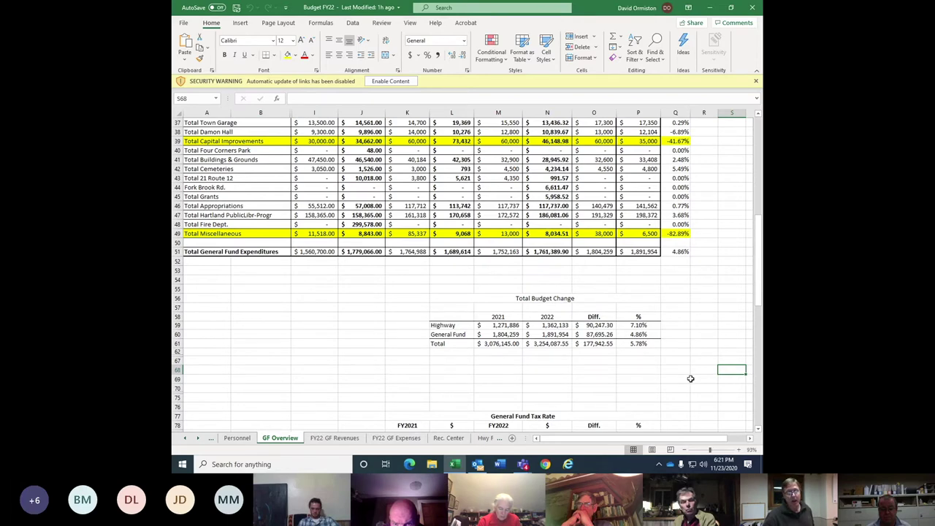
Compare the FY2021 and FY2022 figures in the General Fund, Highway Fund, Local and Total Tax Rate tables.
scroll(692, 378, "down", 2)
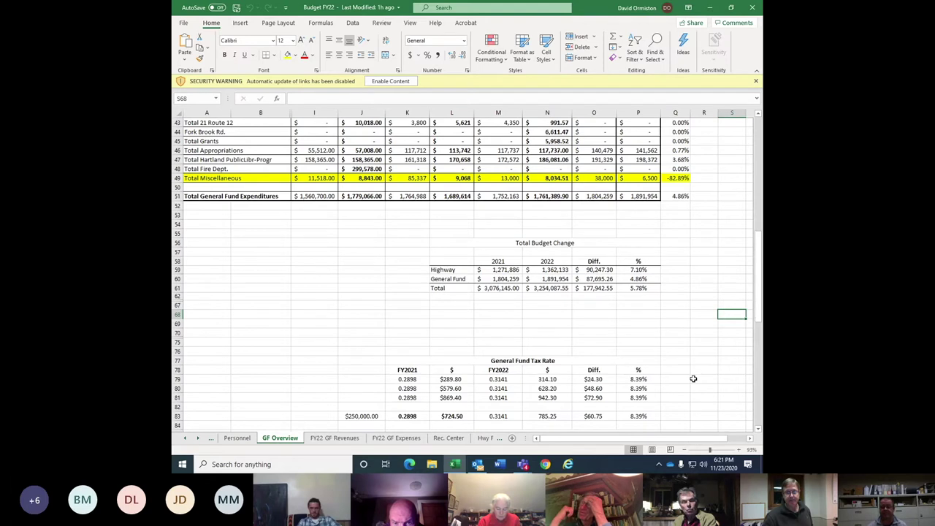
scroll(693, 378, "down", 1)
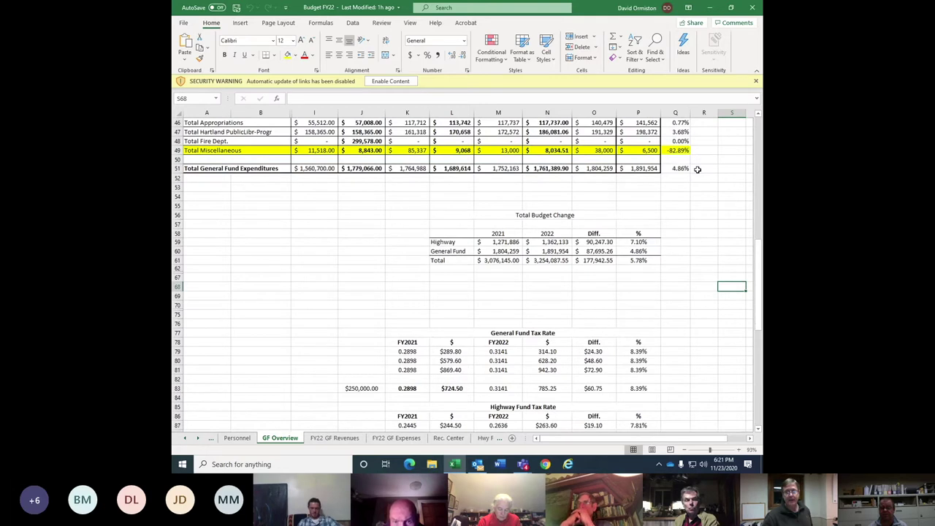
scroll(680, 385, "down", 2)
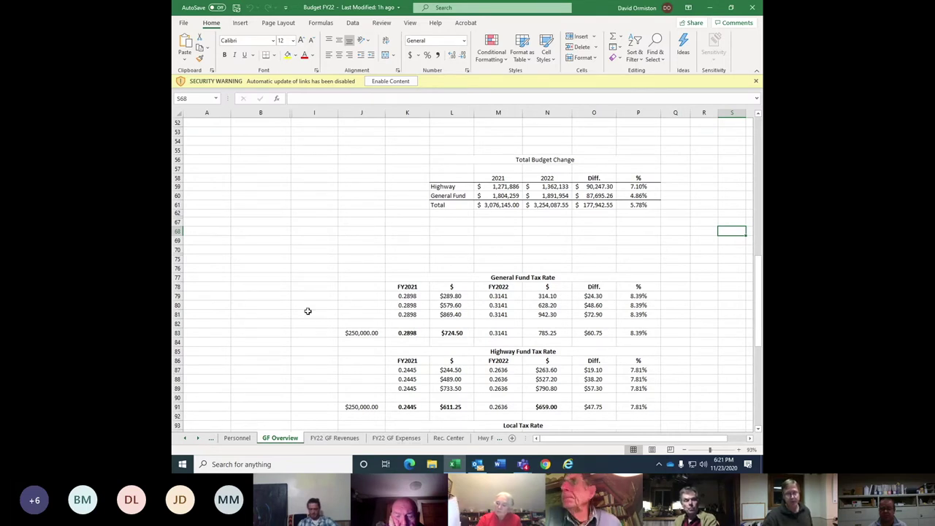
scroll(307, 311, "down", 2)
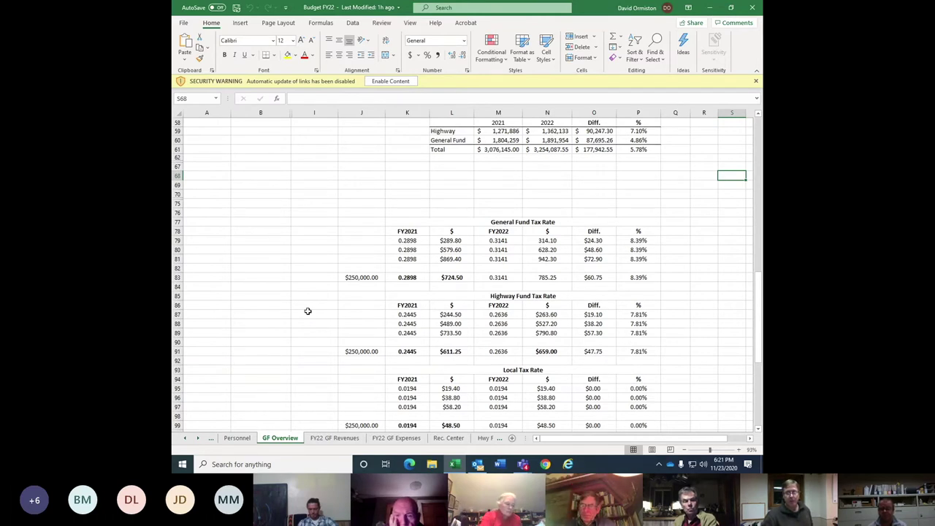
scroll(277, 351, "down", 6)
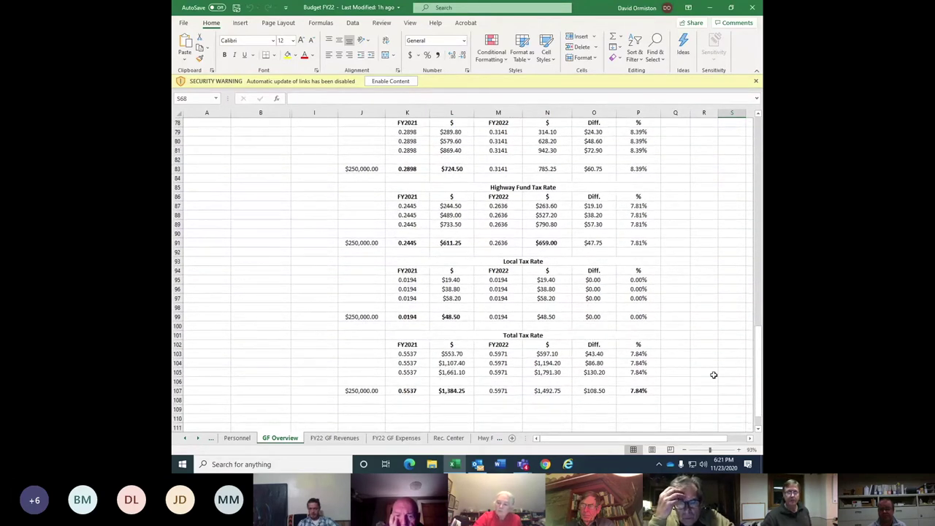
scroll(714, 375, "up", 3)
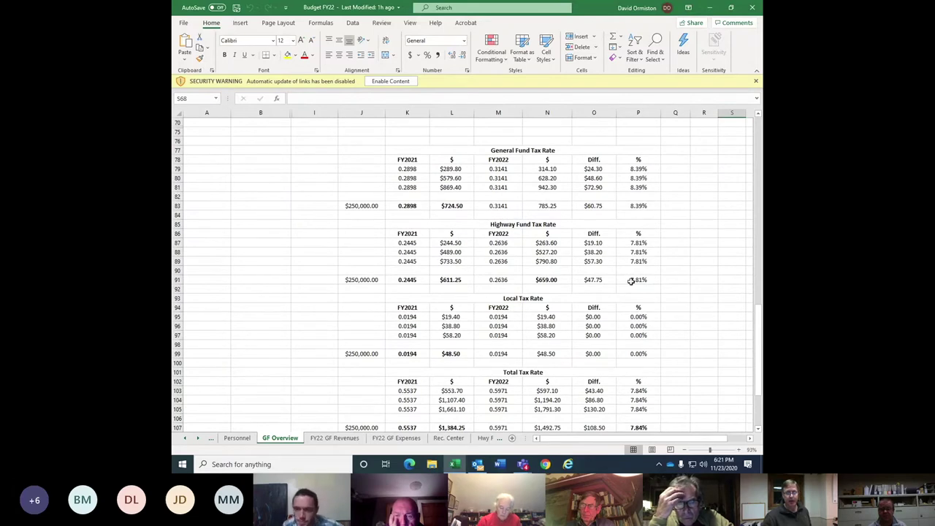
scroll(634, 349, "down", 4)
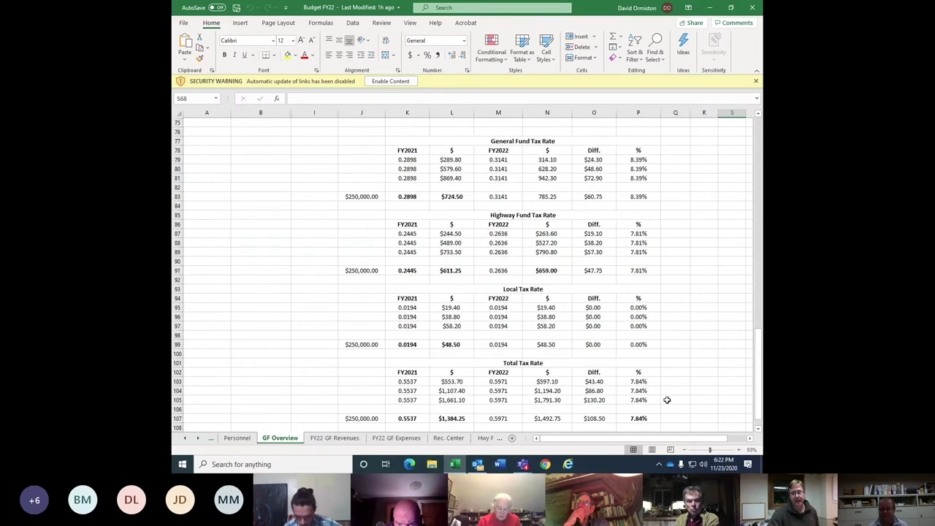
Return to the beginning of the GF Overview sheet and review the revenue totals and highlighted expense rows.
scroll(667, 400, "up", 10)
scroll(667, 400, "up", 10)
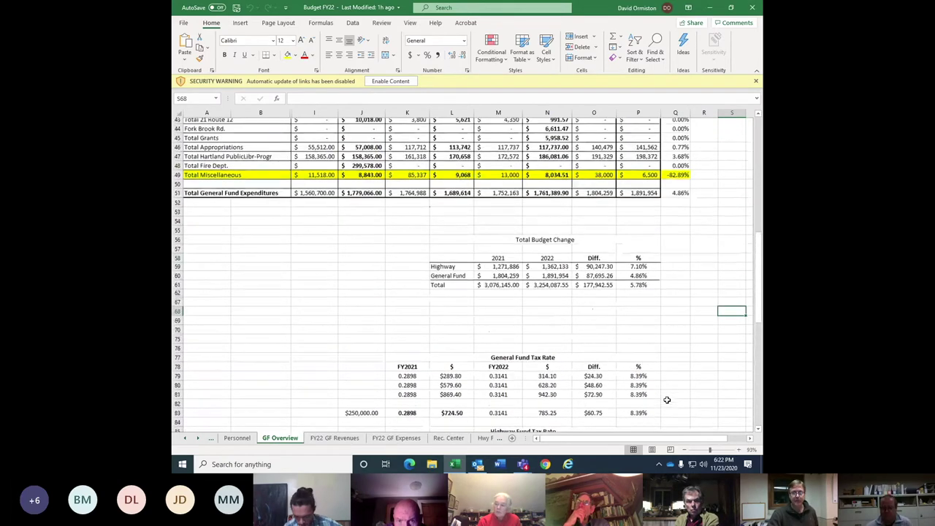
scroll(667, 400, "up", 7)
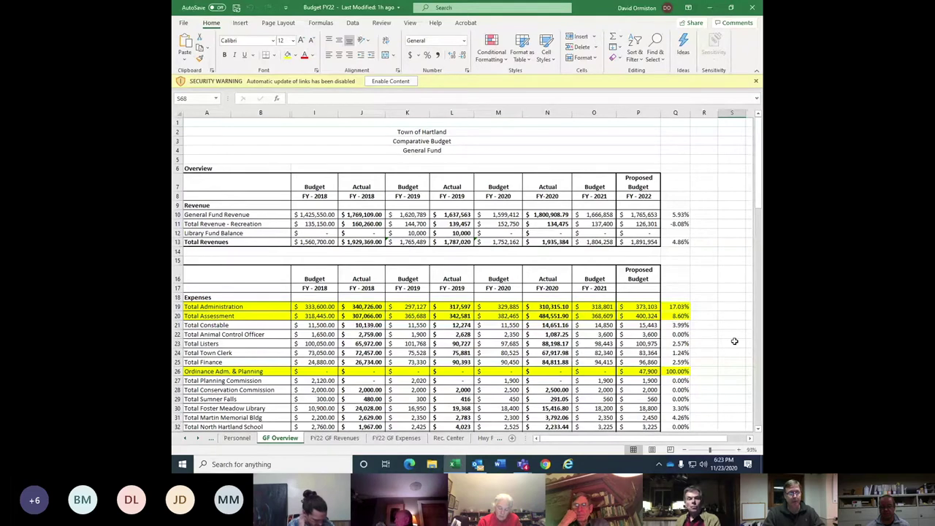
scroll(713, 361, "down", 3)
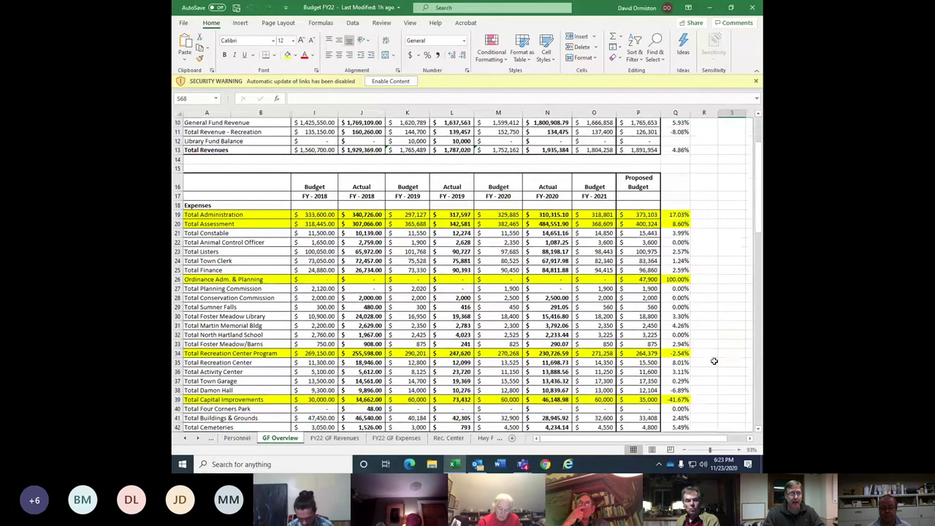
scroll(713, 360, "up", 2)
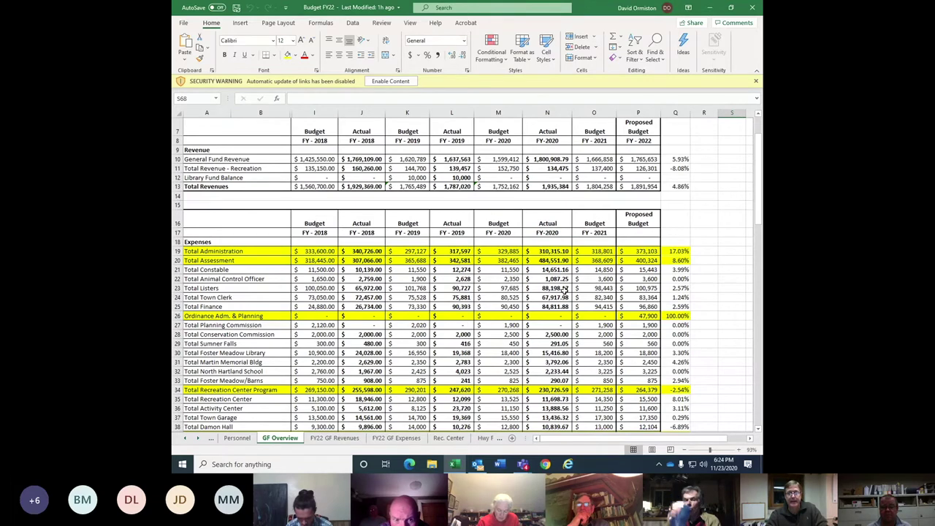
scroll(568, 292, "up", 1)
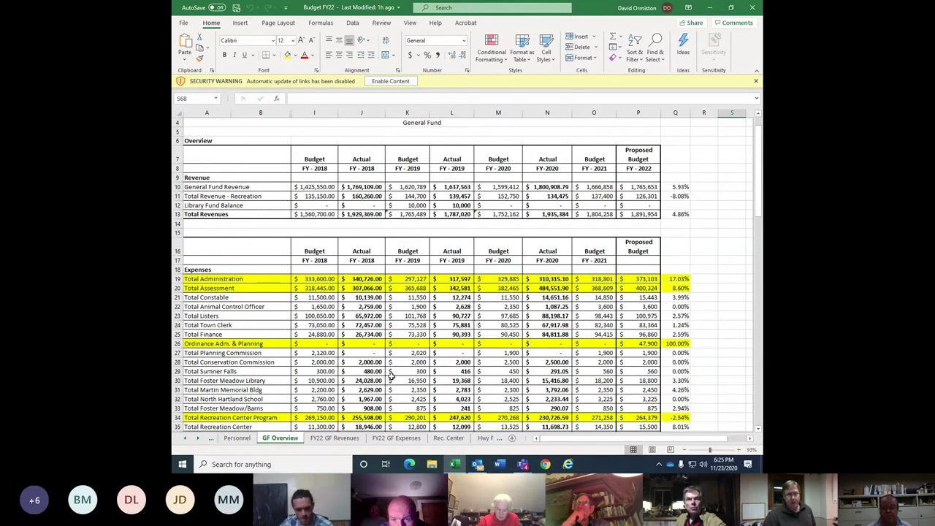
Open the Equip. Cap. Plan sheet to show the Town of Hartland Equipment Fund plan.
left_click(197, 438)
left_click(197, 438)
left_click(198, 439)
left_click(198, 438)
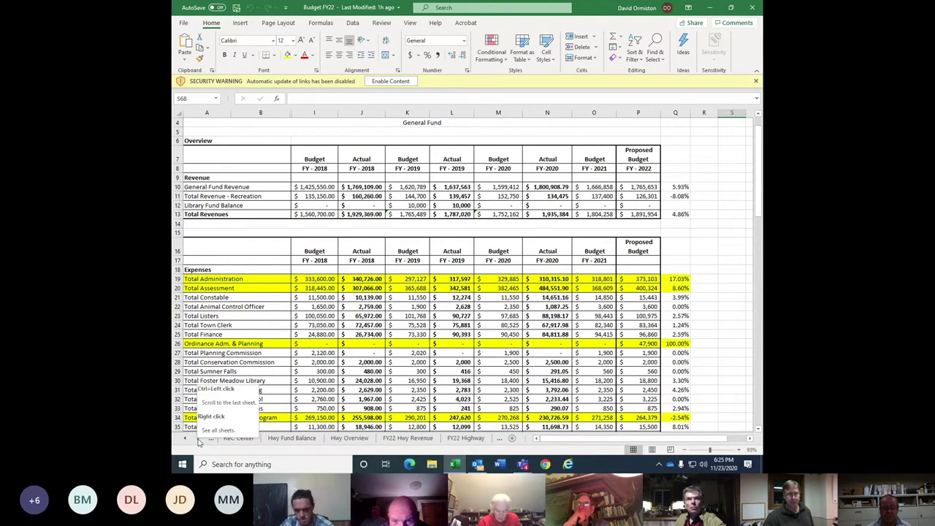
left_click(198, 439)
left_click(198, 439)
left_click(198, 439)
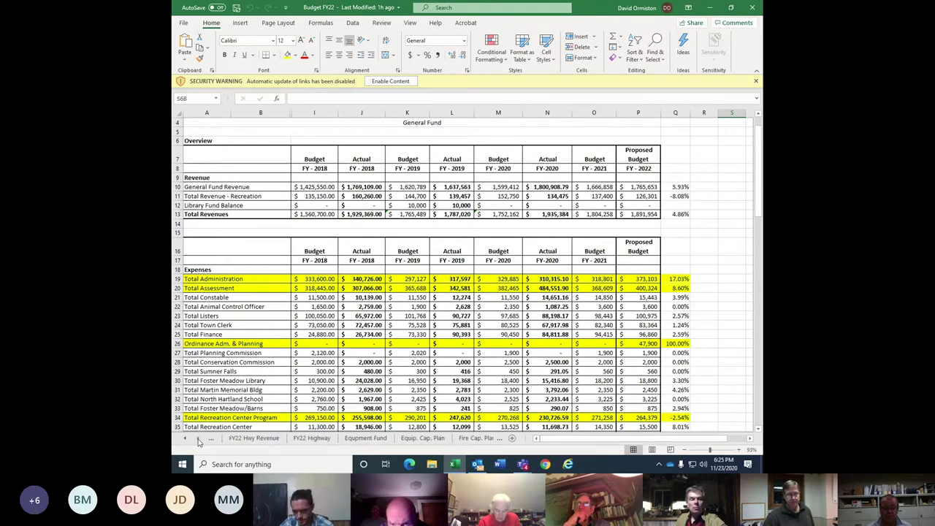
left_click(408, 439)
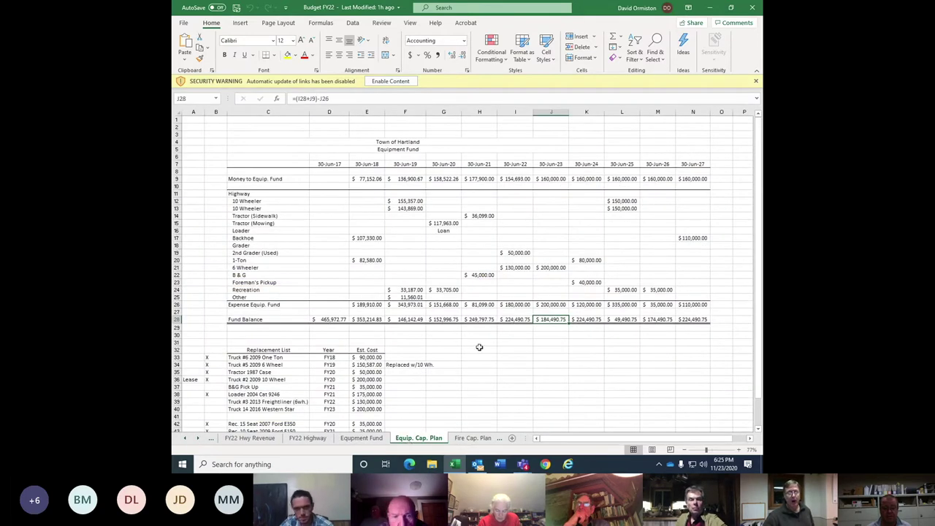
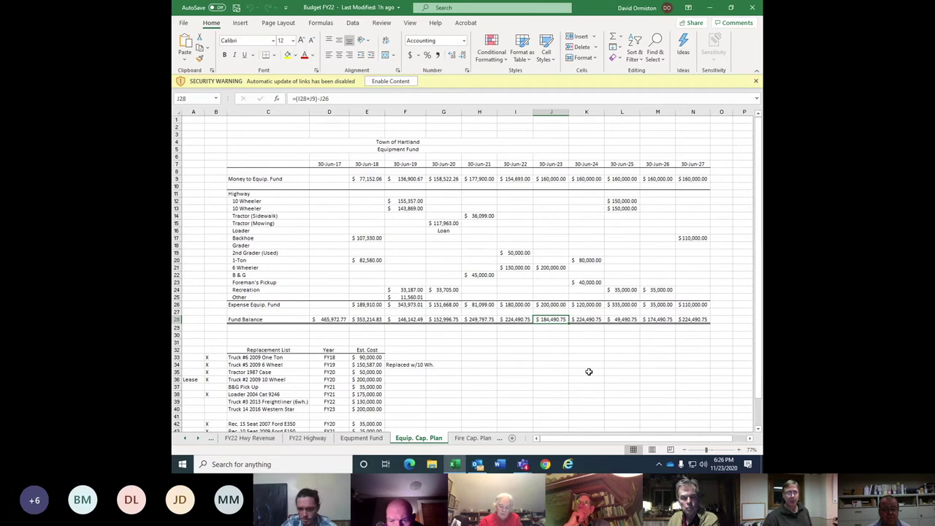
Examine the equipment Replacement List and inspect the Fund Balance formula for 30-Jun-25.
scroll(589, 371, "down", 2)
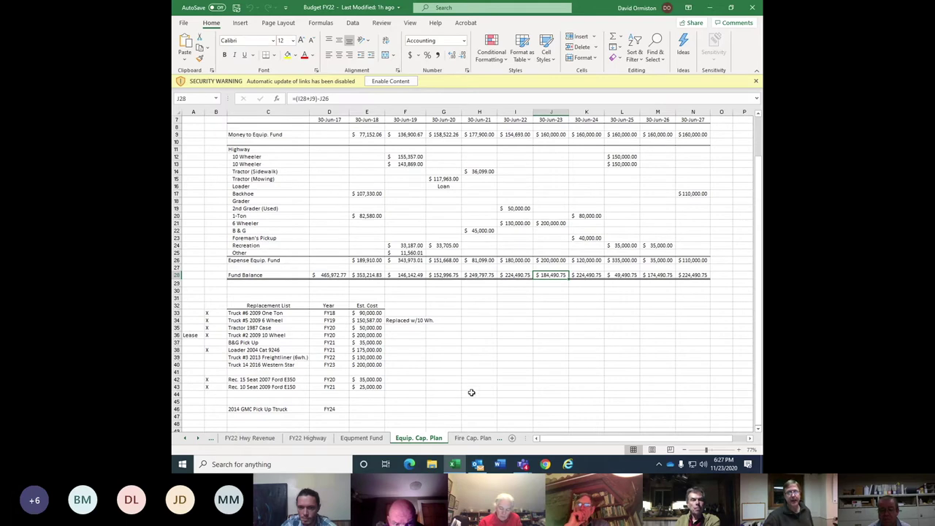
scroll(488, 394, "up", 2)
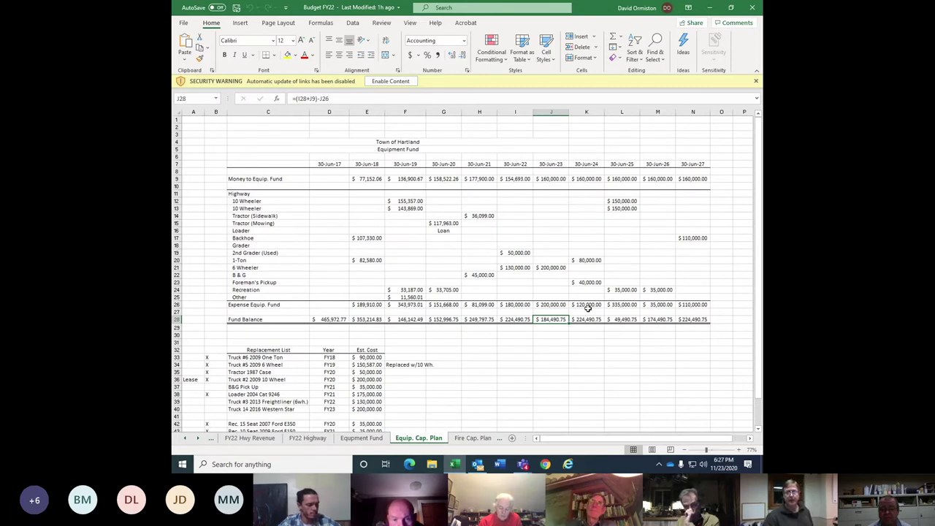
left_click(620, 319)
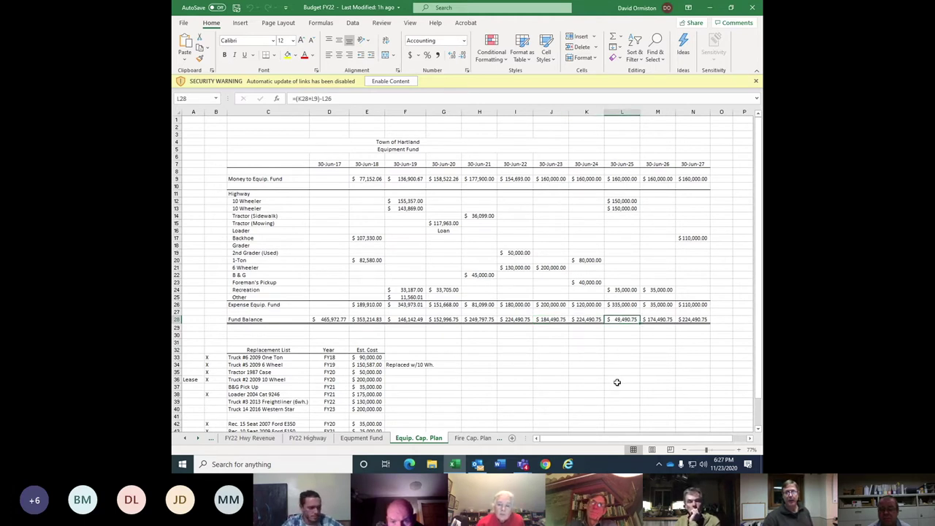
left_click(622, 330)
left_click(625, 319)
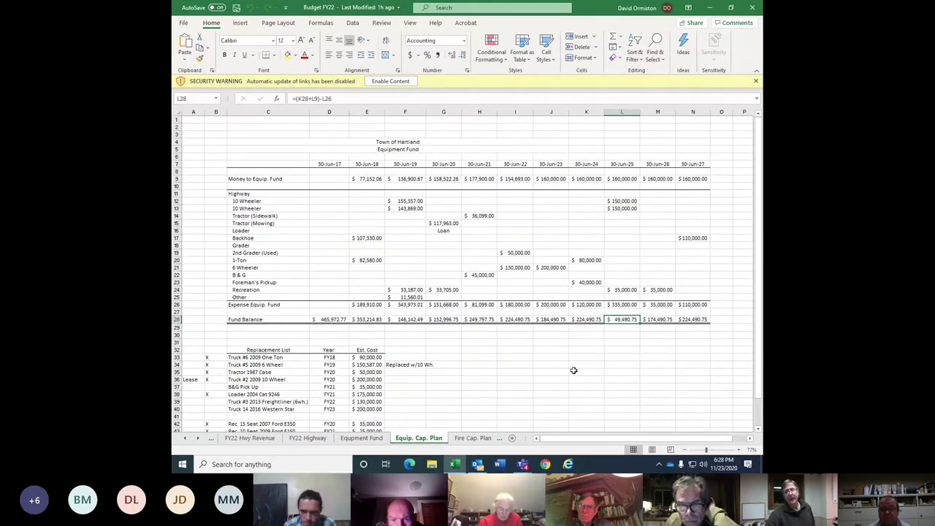
Examine the equipment Replacement List, from the trucks and B&G Pick Up through the 2014 GMC pickup.
scroll(574, 370, "down", 2)
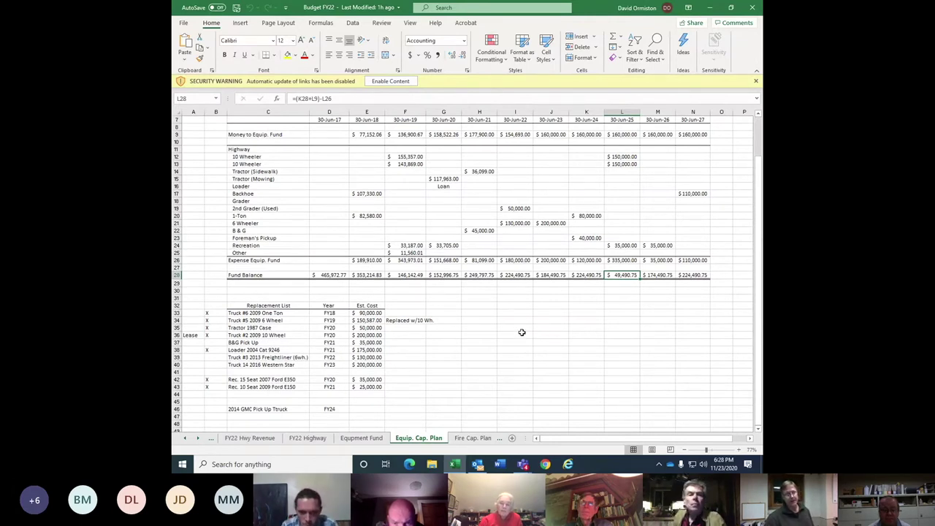
left_click(199, 314)
left_click(199, 320)
left_click(196, 328)
left_click(229, 338)
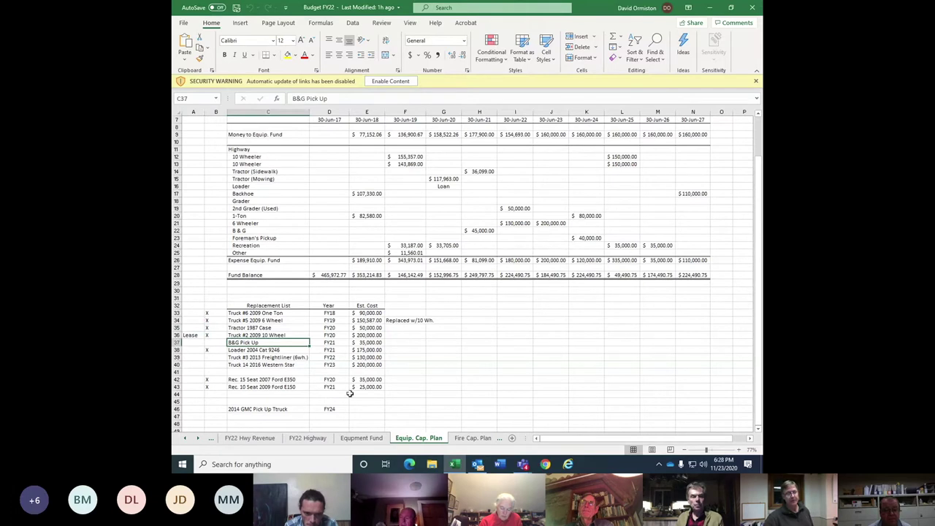
left_click(395, 409)
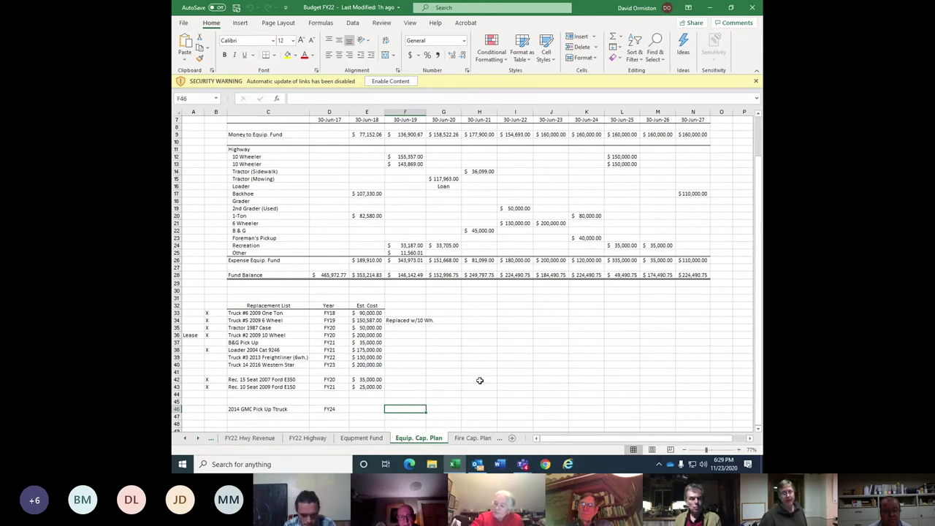
scroll(479, 380, "down", 1)
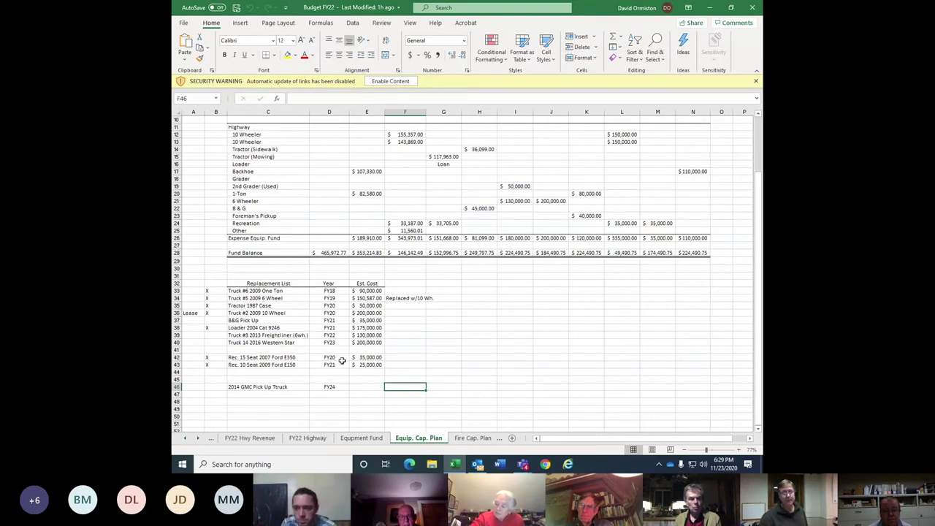
Inspect the Equipment Fund's Fund Balance formulas for 30-Jun-25 and 30-Jun-26.
left_click(607, 253)
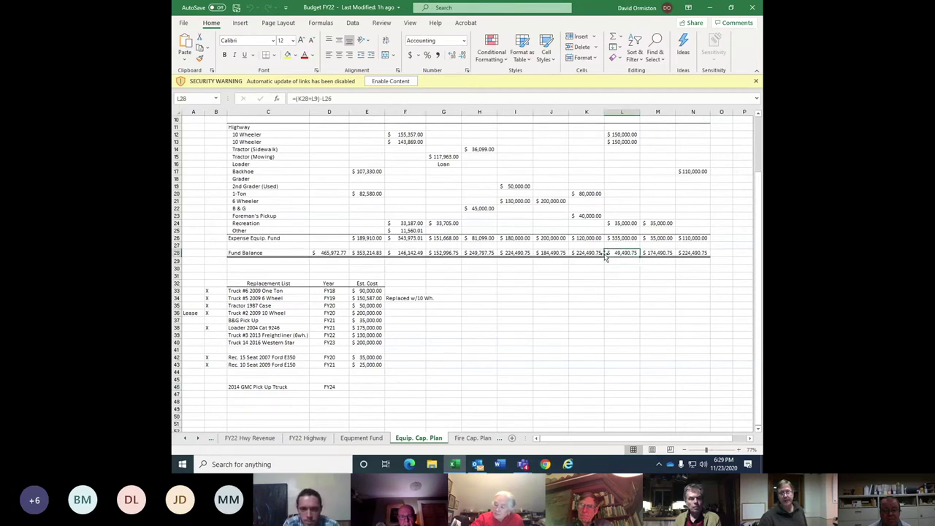
left_click(598, 261)
left_click(652, 254)
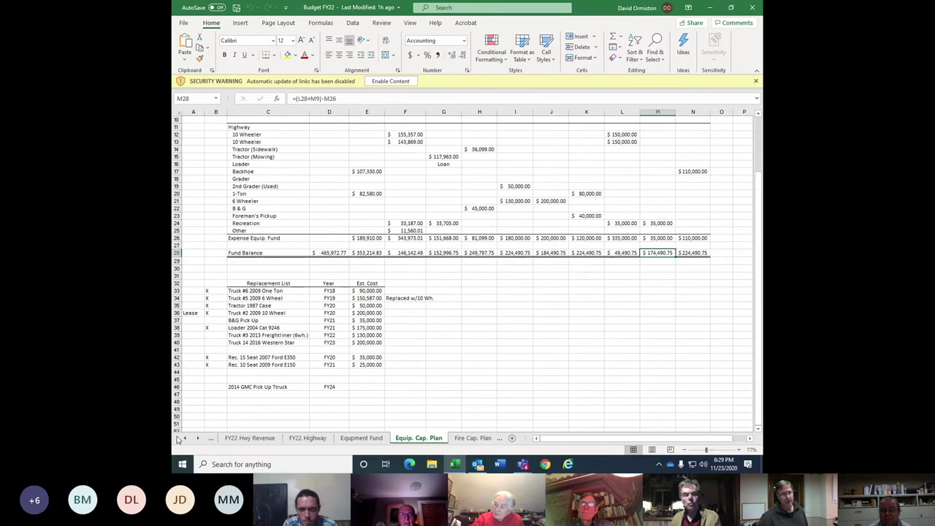
left_click(185, 438)
left_click(184, 438)
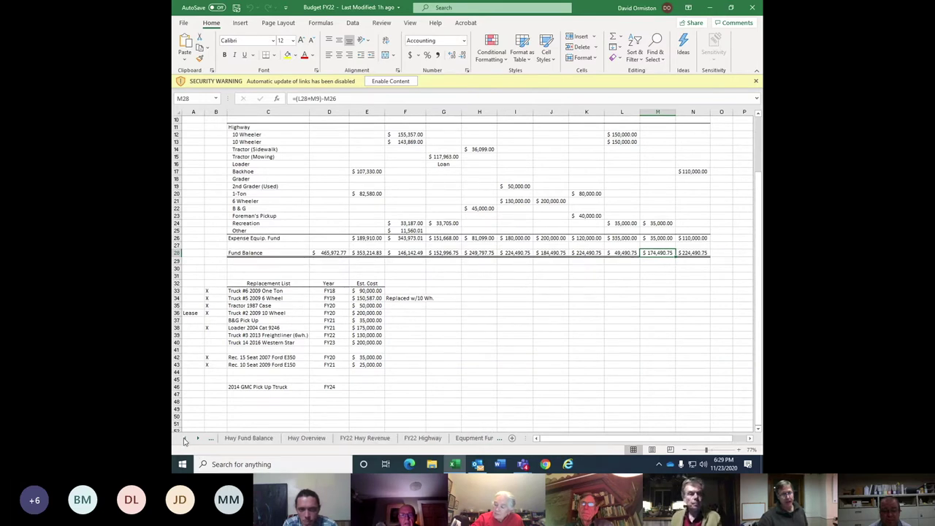
left_click(185, 439)
left_click(185, 438)
left_click(185, 438)
left_click(185, 438)
left_click(185, 439)
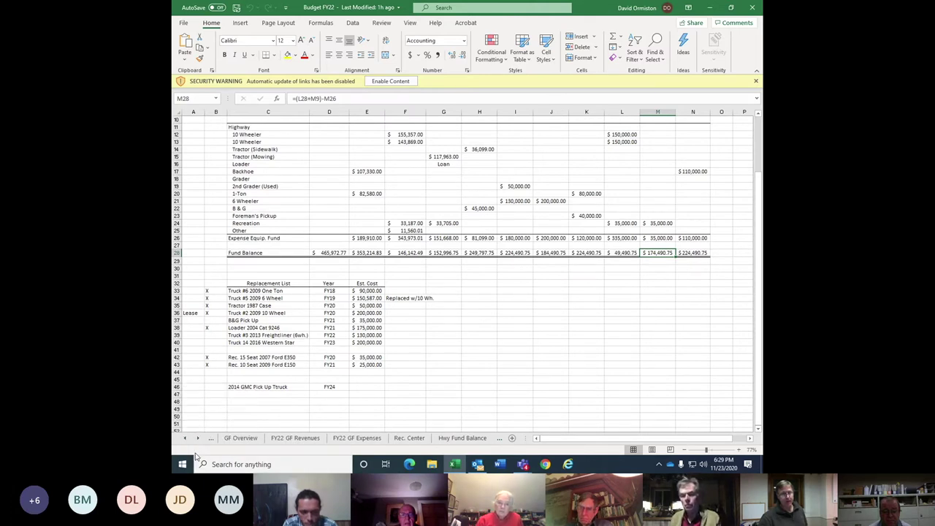
left_click(199, 438)
left_click(199, 438)
left_click(199, 438)
left_click(199, 439)
left_click(200, 438)
left_click(199, 438)
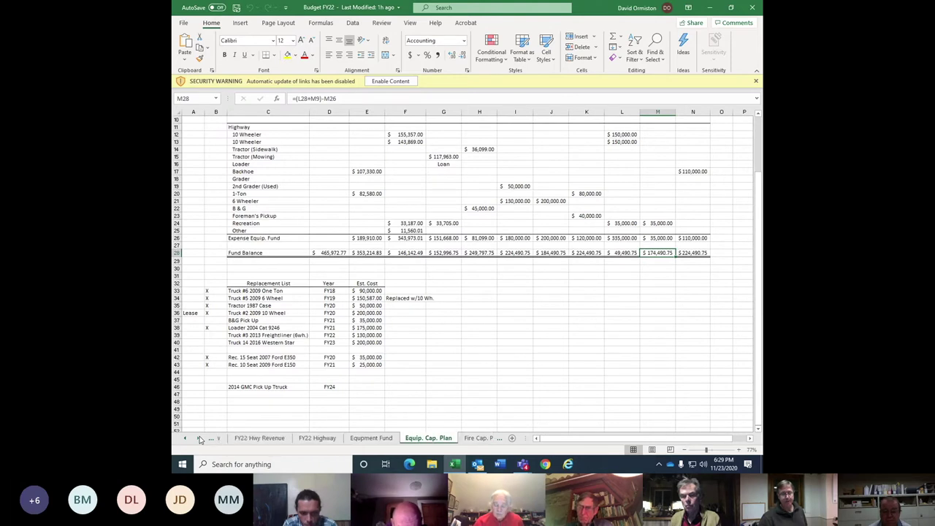
Open the Fire Cap. Plan sheet and inspect the Fire Purchase entries for 30-Jun-22 and 30-Jun-23 and the 30-Jun-23 Fund Balance.
left_click(200, 438)
left_click(199, 438)
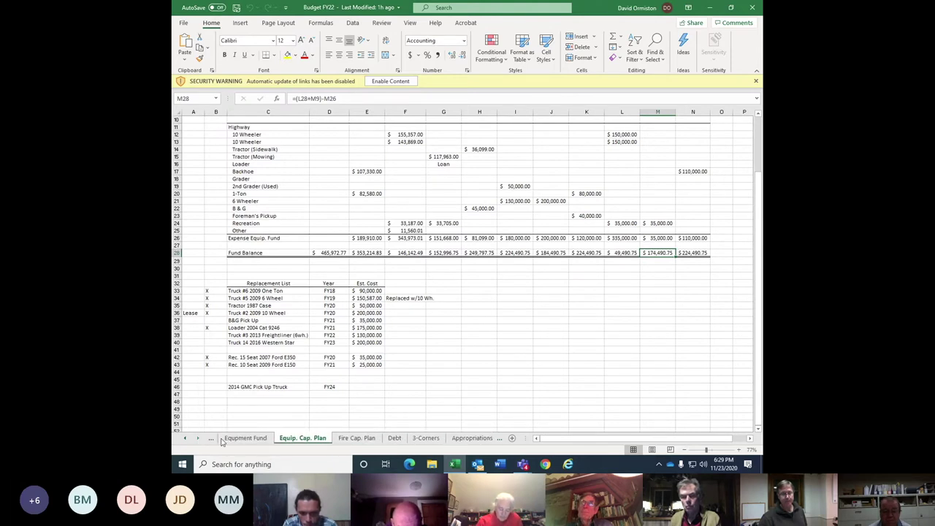
left_click(345, 438)
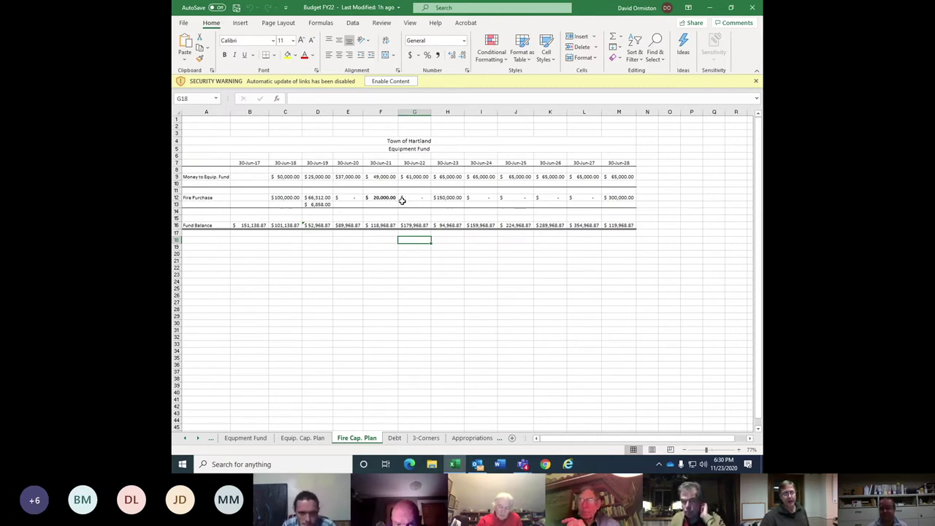
left_click(416, 198)
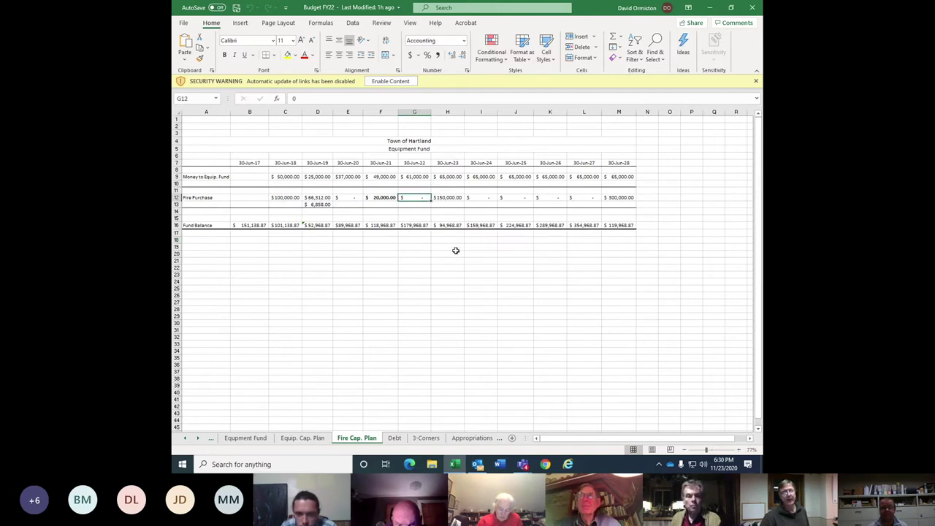
left_click(449, 198)
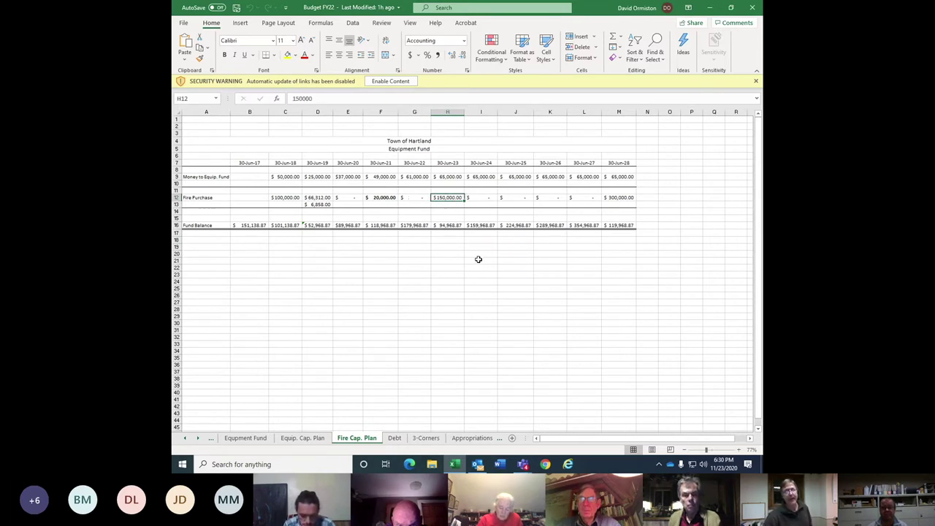
left_click(444, 225)
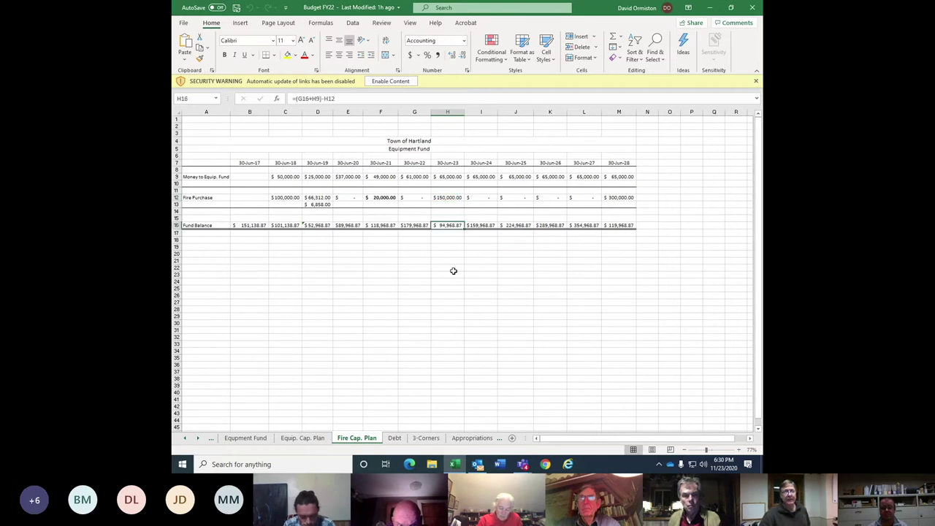
Inspect the Fire Purchase amount and the Fund Balance formula for 30-Jun-28.
left_click(621, 199)
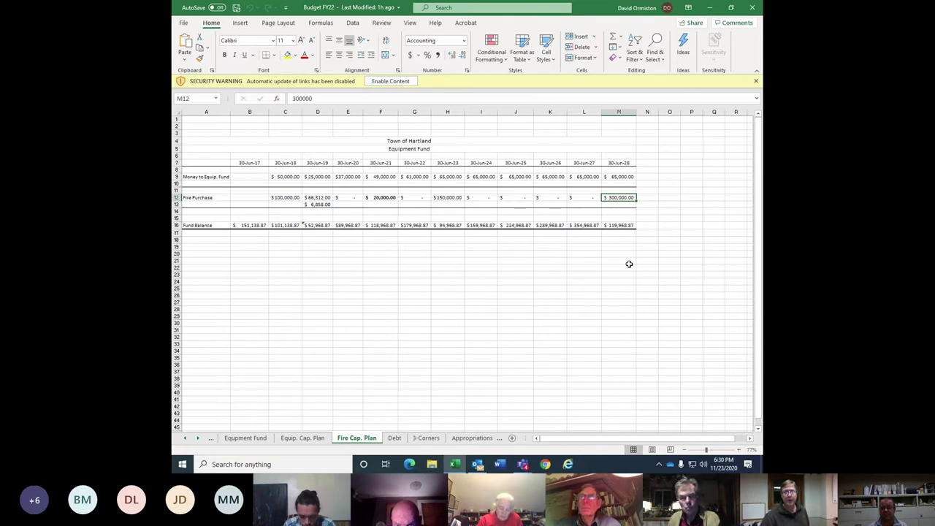
left_click(628, 204)
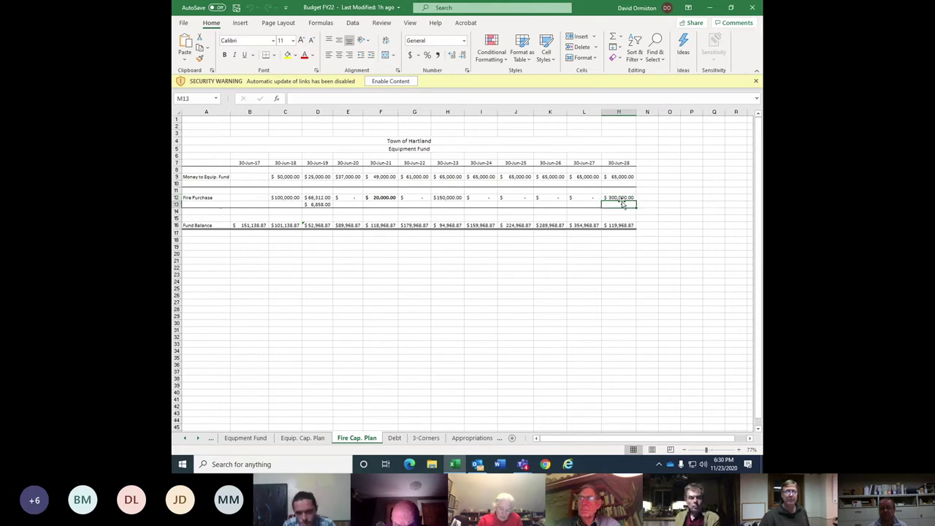
left_click(622, 199)
left_click(621, 225)
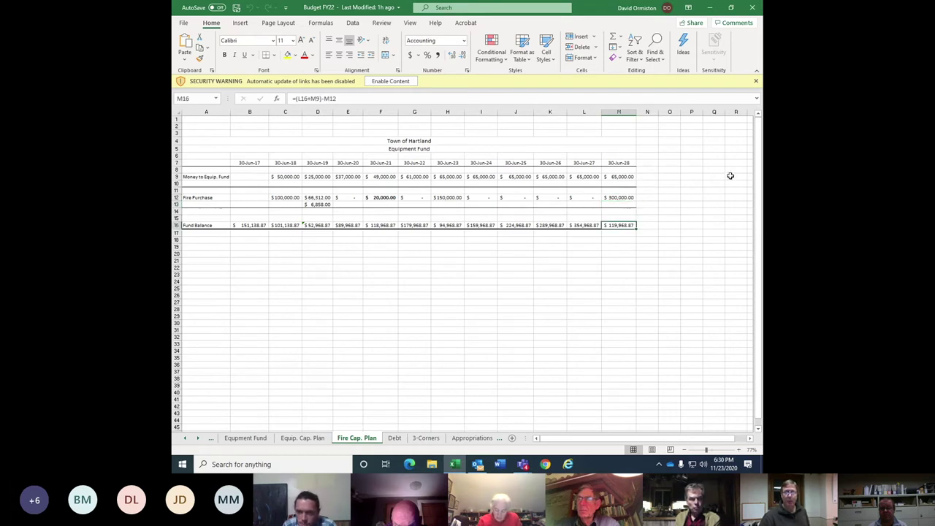
left_click(668, 184)
left_click(691, 169)
left_click(690, 190)
left_click(691, 167)
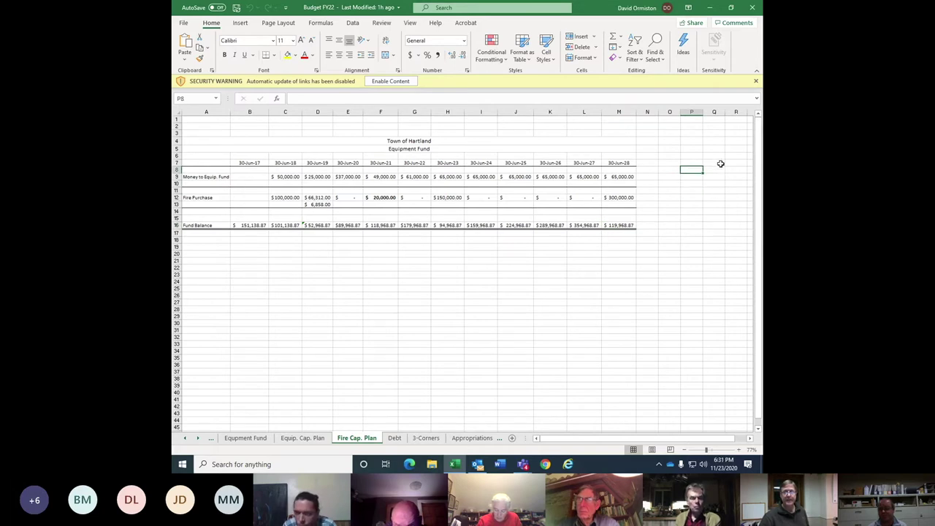
left_click(685, 226)
left_click(712, 226)
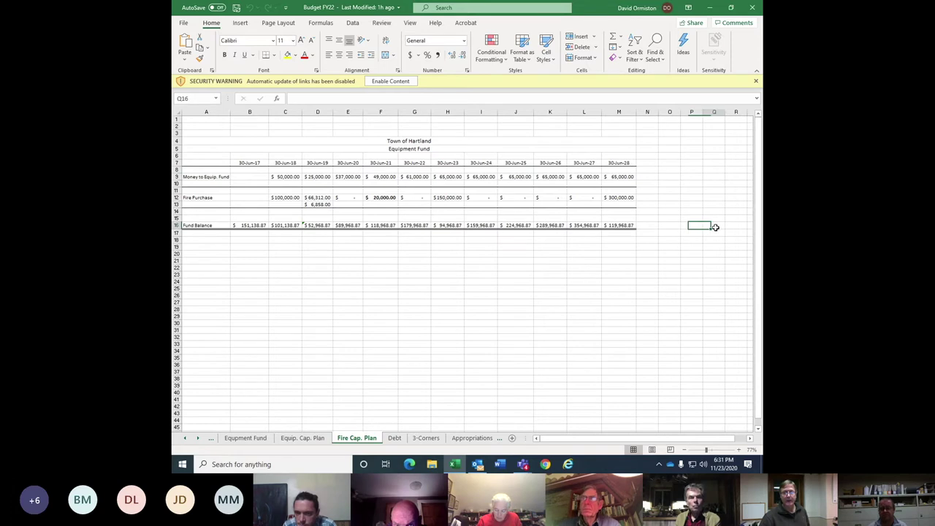
left_click(691, 225)
left_click(710, 225)
Check the Money to Equip. Fund contributions from 30-Jun-22 to 30-Jun-24 against the 30-Jun-28 Fire Purchase and Fund Balance.
left_click(478, 176)
left_click(428, 178)
left_click(457, 177)
left_click(479, 177)
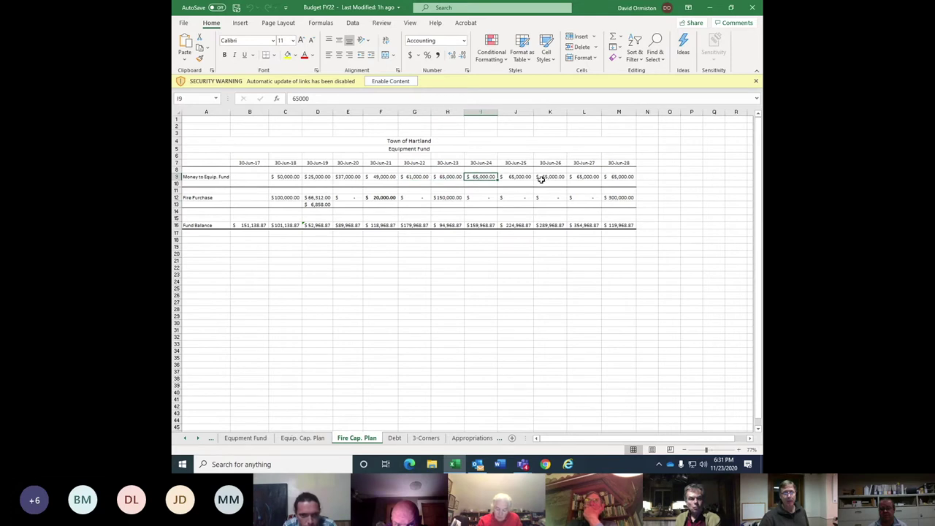
left_click(629, 198)
left_click(620, 226)
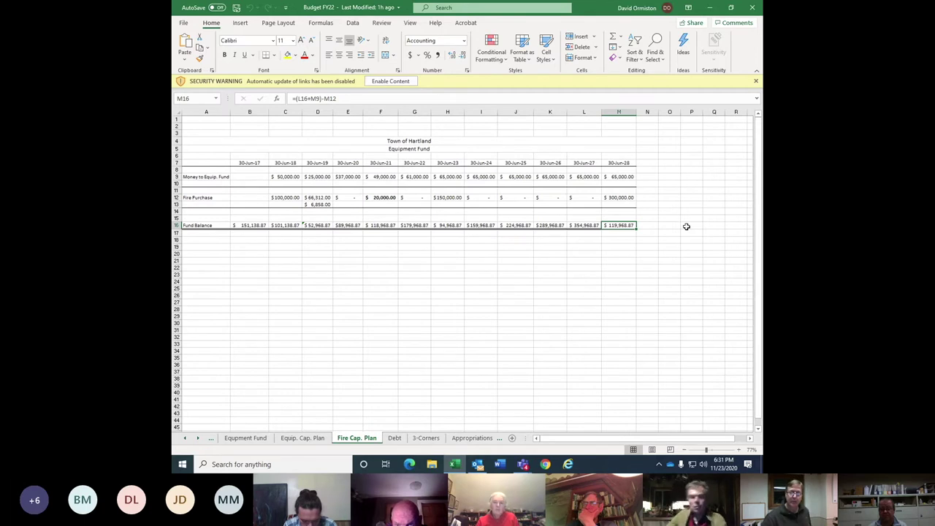
left_click(704, 177)
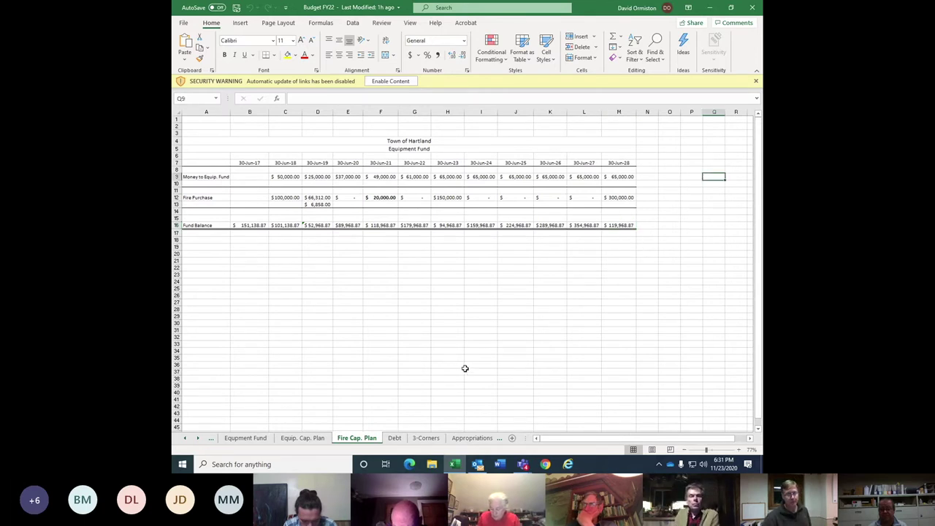
Open the Debt sheet and inspect the 2023 3-Corners Intersection payment and Total General Fund Debt for 2023 and 2022.
left_click(200, 442)
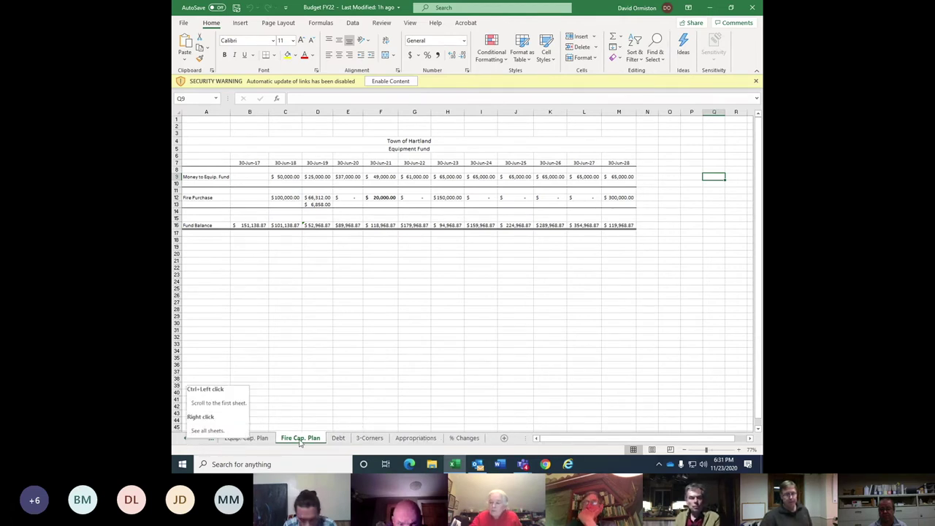
left_click(338, 438)
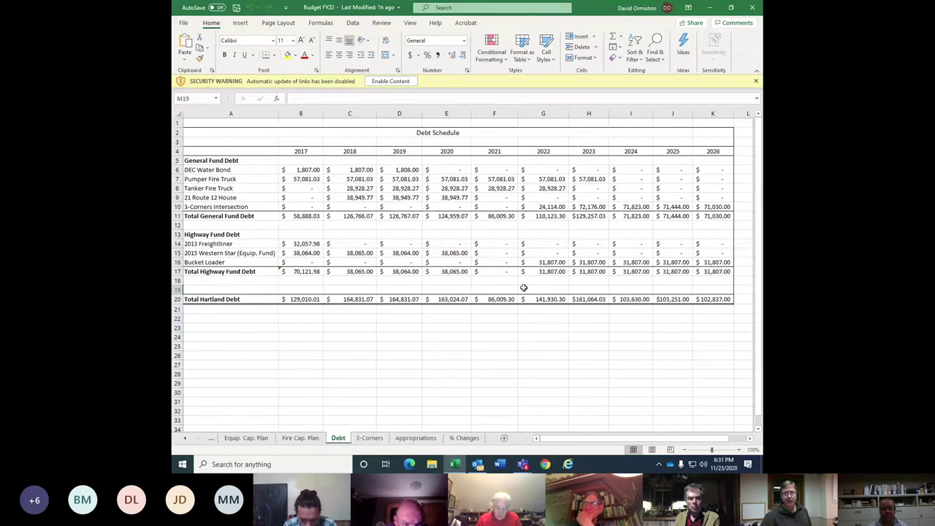
left_click(599, 206)
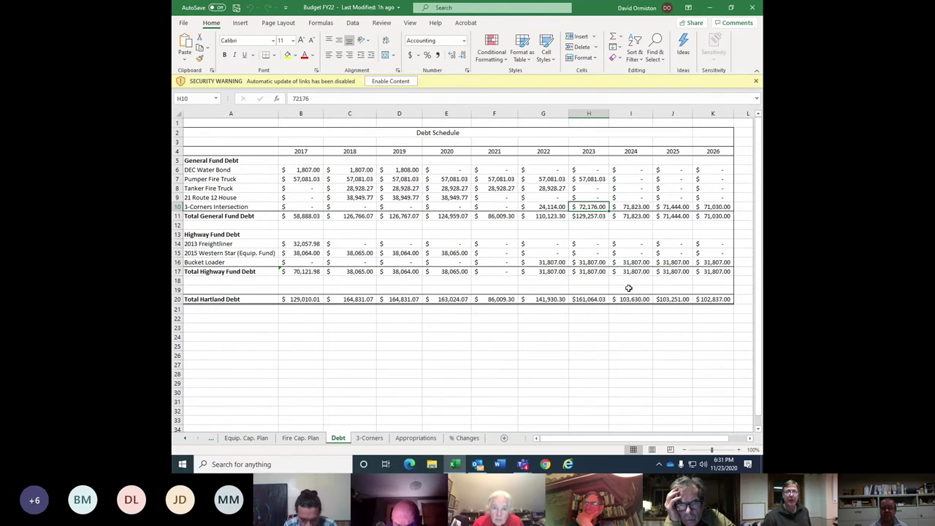
left_click(595, 217)
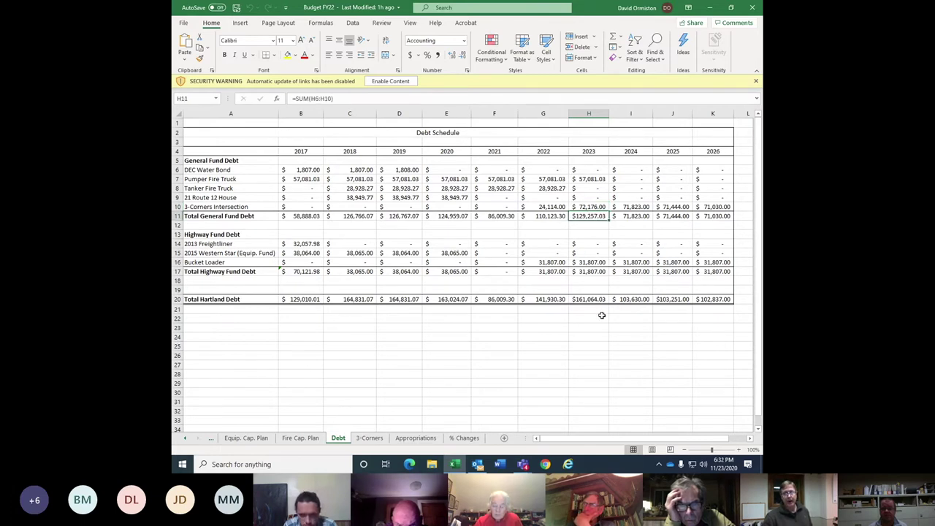
left_click(553, 216)
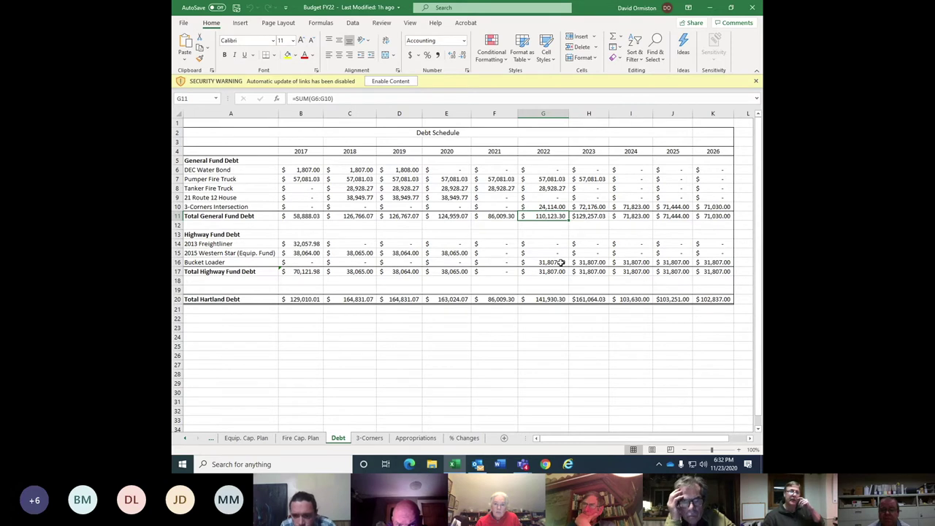
Inspect the Pumper and Tanker Fire Truck debt payments for 2022 and 2023.
left_click(555, 179)
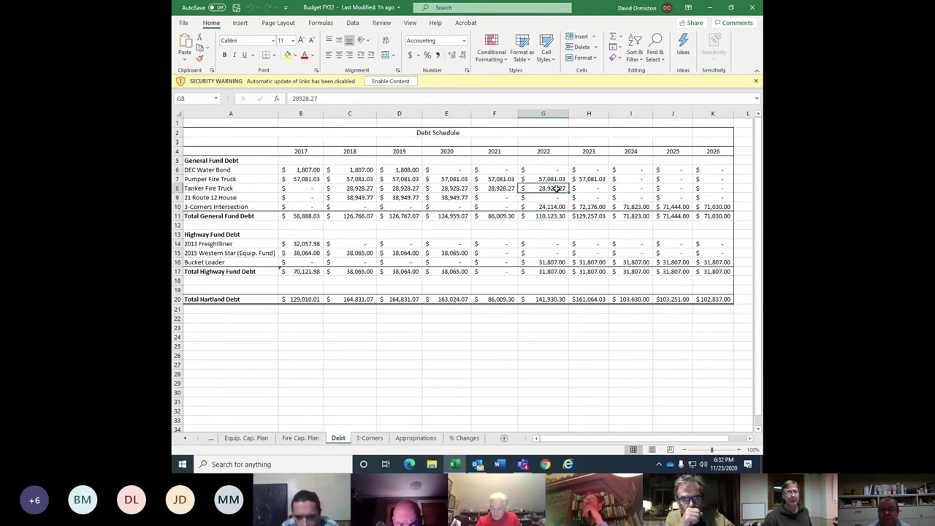
left_click(553, 188)
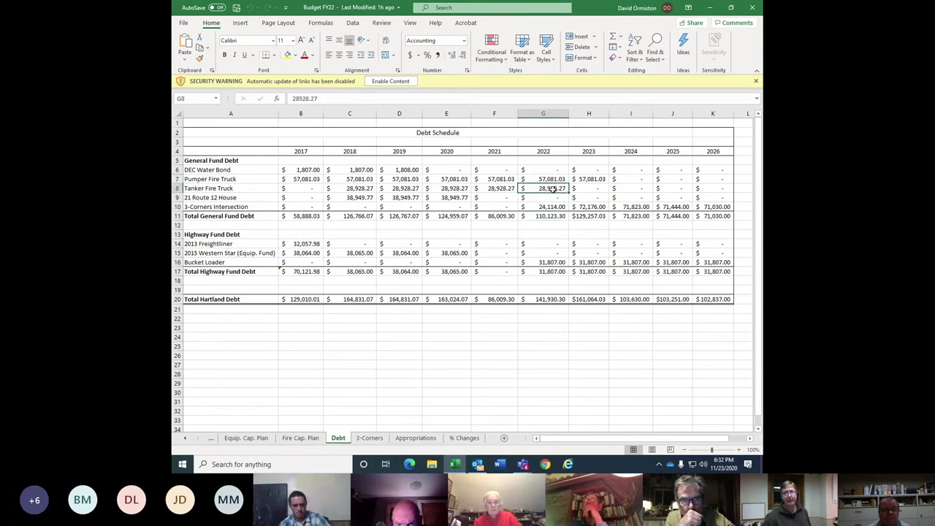
left_click(588, 181)
key("ctrl+c")
key("Down")
Review the Total General Fund Debt from 2023 through 2026, along with the 2023 3-Corners Intersection payment.
left_click(593, 217)
left_click(599, 208)
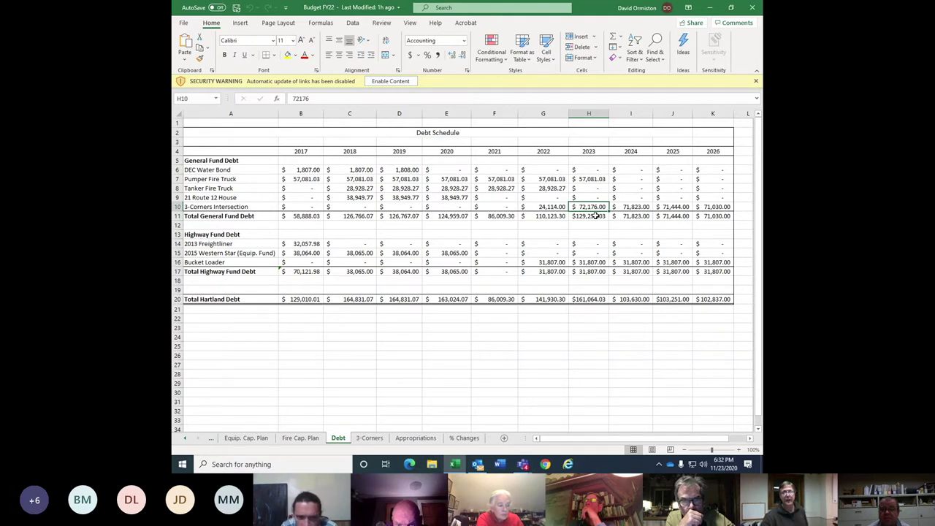
left_click(635, 216)
left_click(675, 216)
left_click(714, 216)
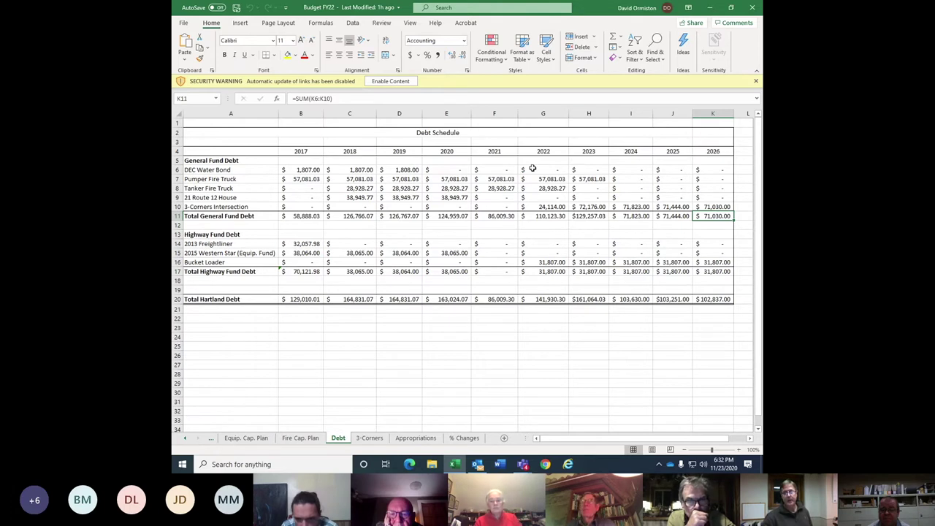
left_click(661, 234)
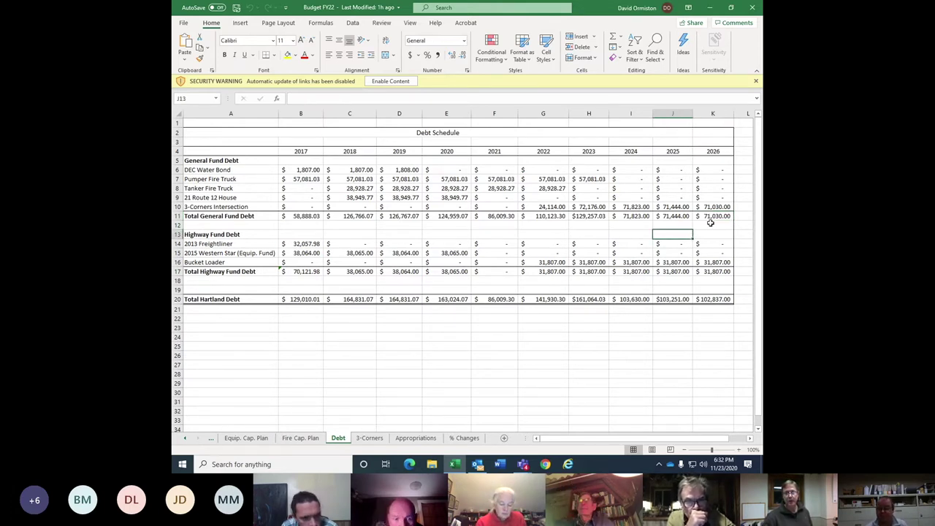
left_click(710, 224)
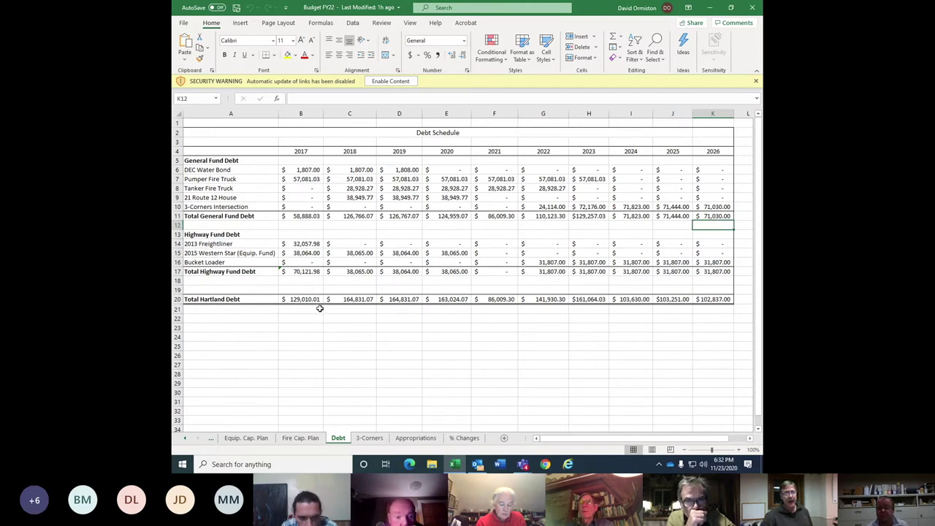
Inspect the Total Highway Fund Debt for 2021 and the Bucket Loader payment for 2022.
left_click(490, 273)
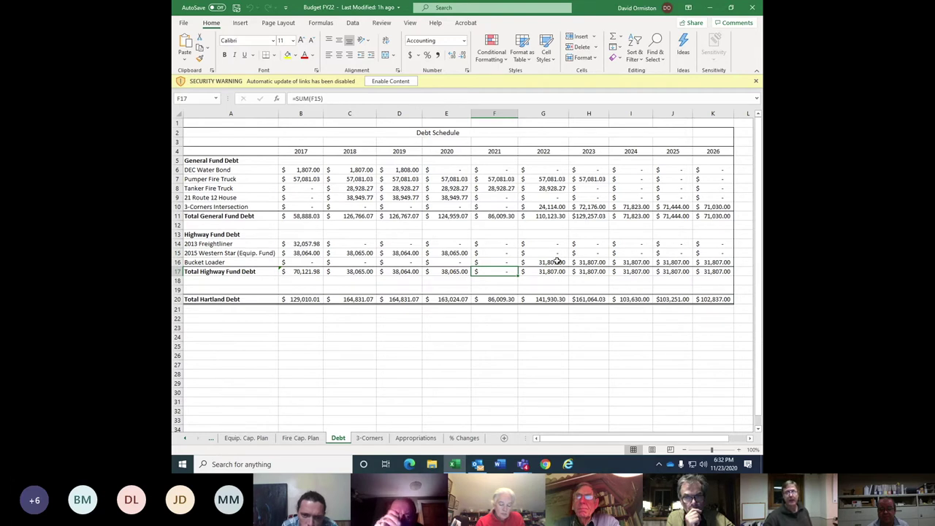
left_click(557, 262)
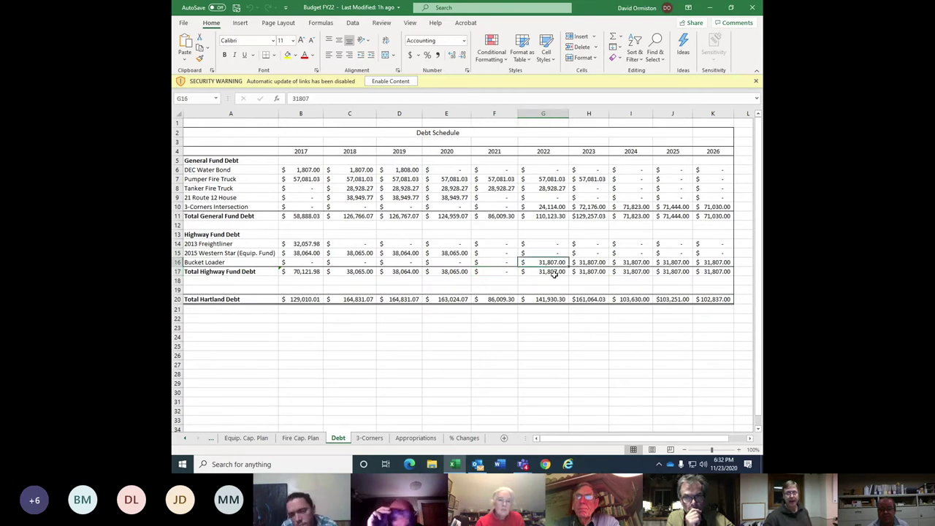
Review the Total Hartland Debt for each year from 2022 through 2026.
left_click(562, 299)
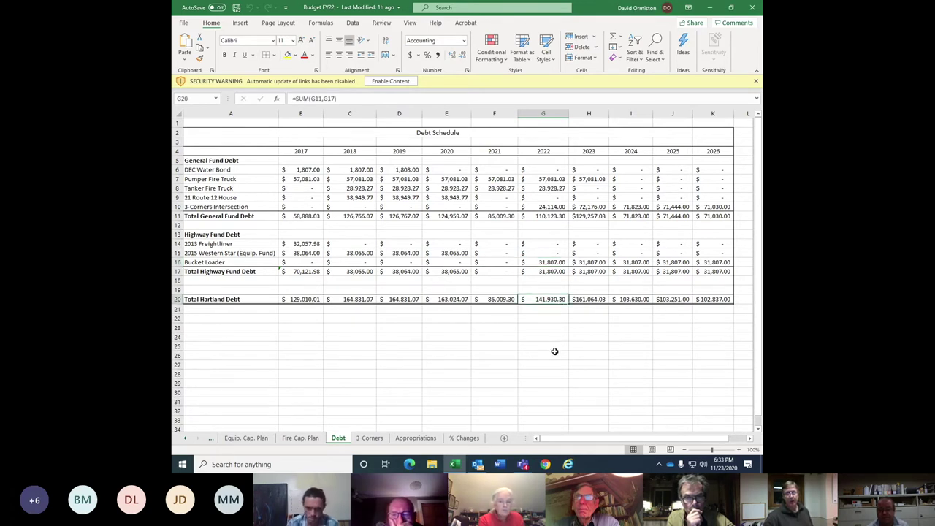
left_click(595, 299)
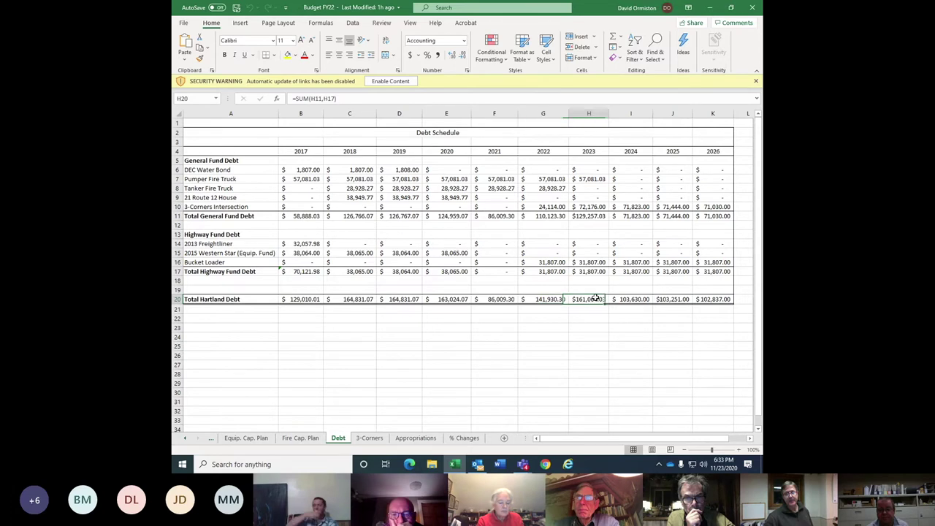
left_click(649, 299)
left_click(668, 299)
left_click(711, 297)
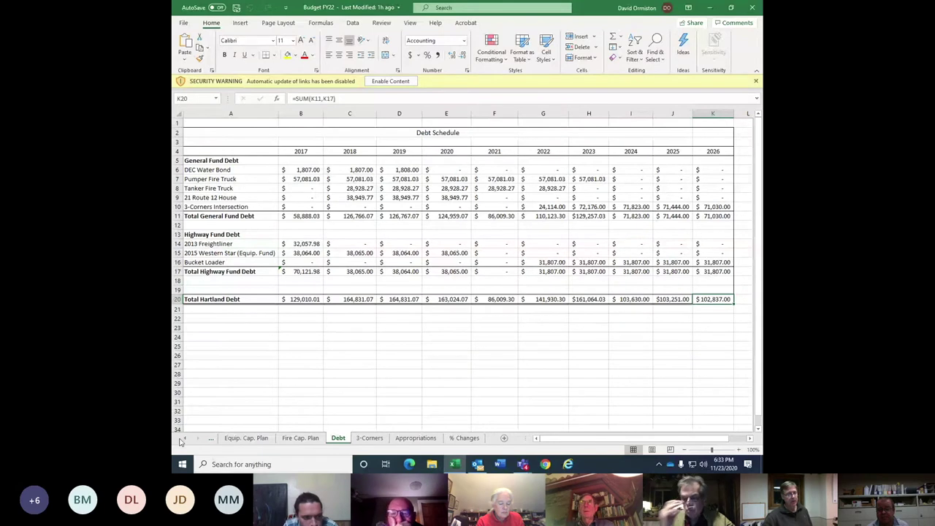
Open the Rec. Center sheet located among the earlier sheets of the workbook.
left_click(186, 438)
left_click(186, 439)
left_click(186, 439)
left_click(185, 439)
left_click(186, 439)
left_click(185, 439)
left_click(186, 438)
left_click(185, 439)
left_click(305, 440)
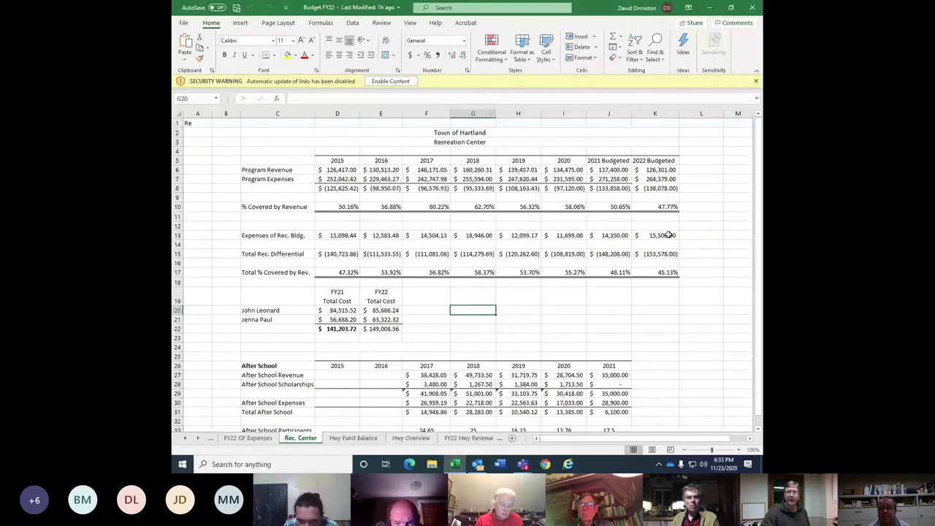
Inspect the 2022 budgeted program revenue, expenses and their difference, along with the combined FY22 total cost of the two listed staff.
left_click(672, 170)
left_click(675, 180)
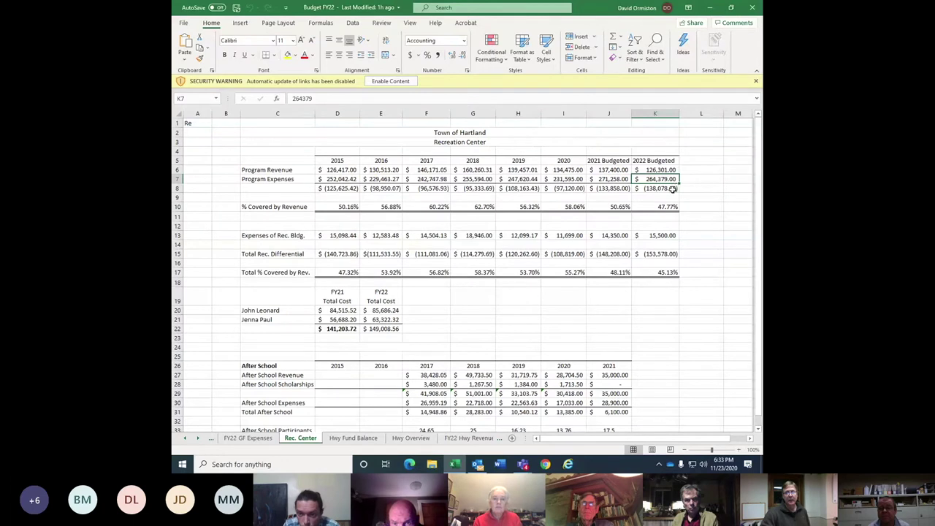
left_click(673, 189)
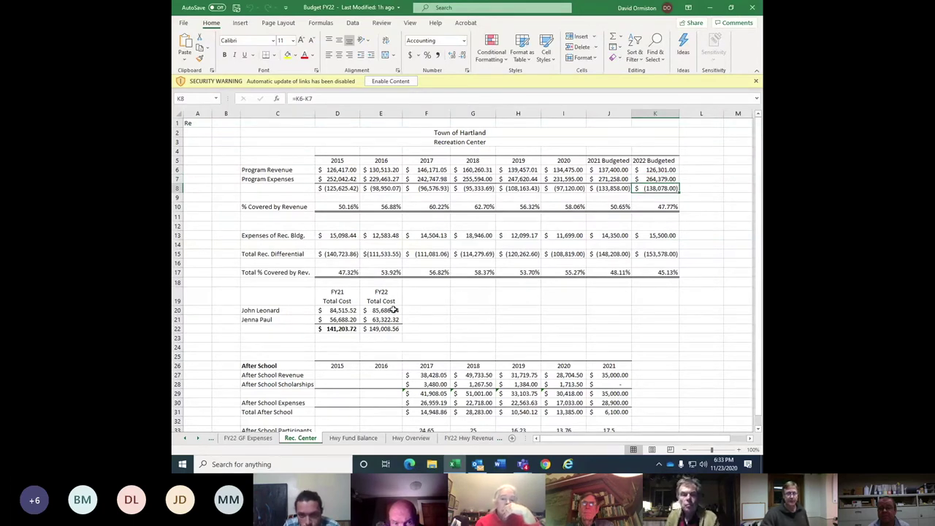
left_click(380, 330)
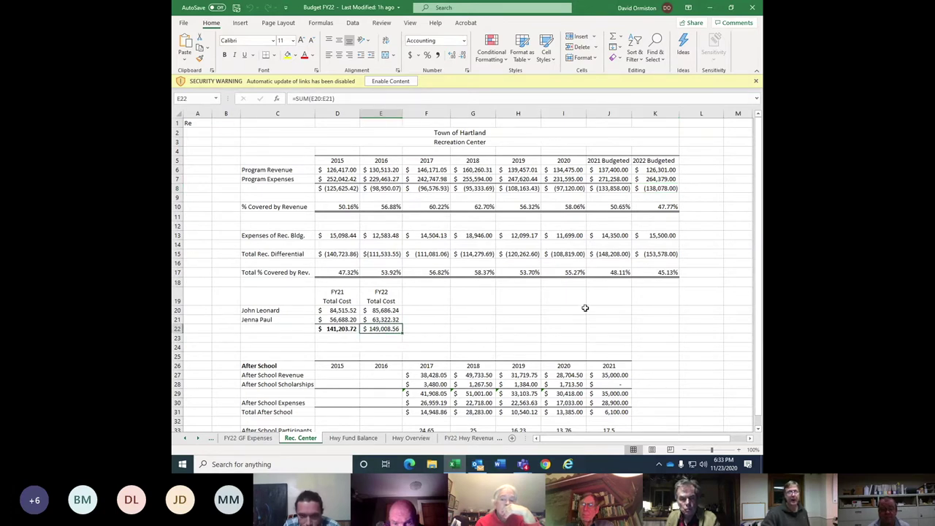
left_click(669, 187)
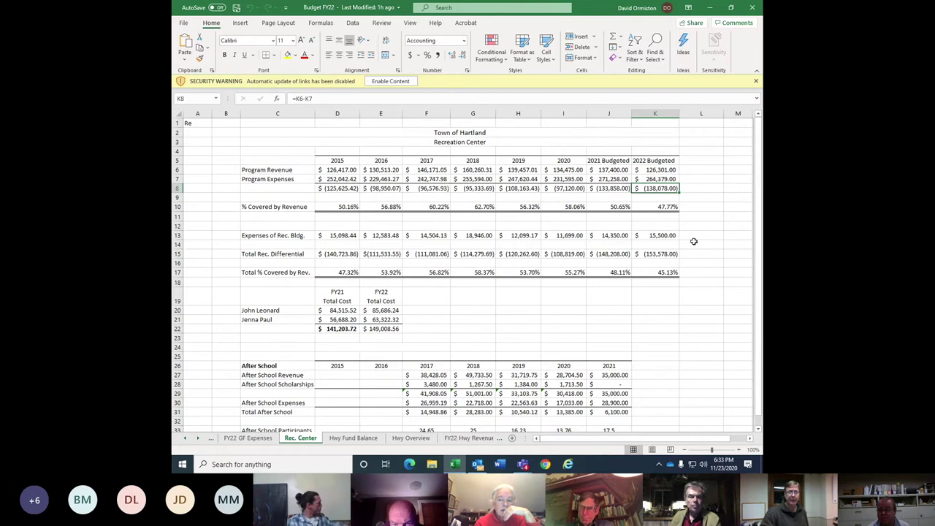
Inspect the 2022 budgeted Expenses of Rec. Bldg., Total Rec. Differential and % Covered by Revenue.
left_click(668, 235)
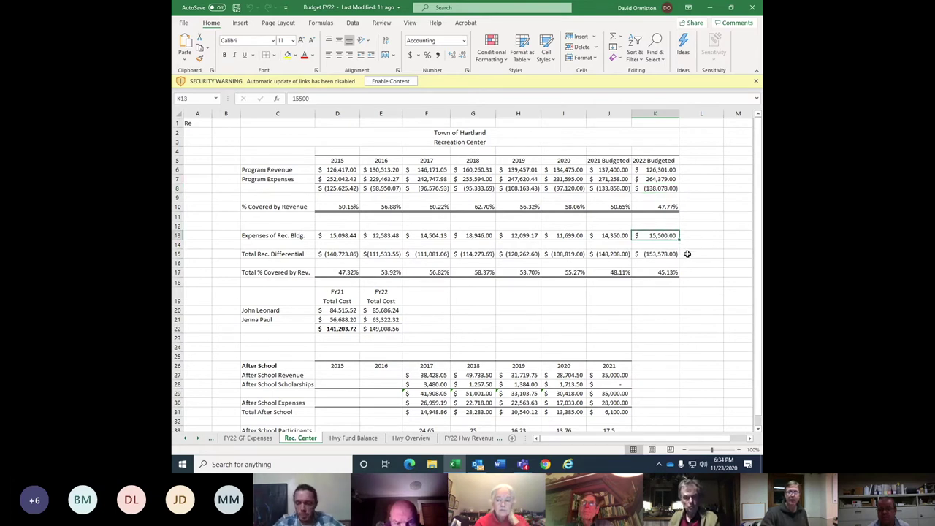
left_click(671, 253)
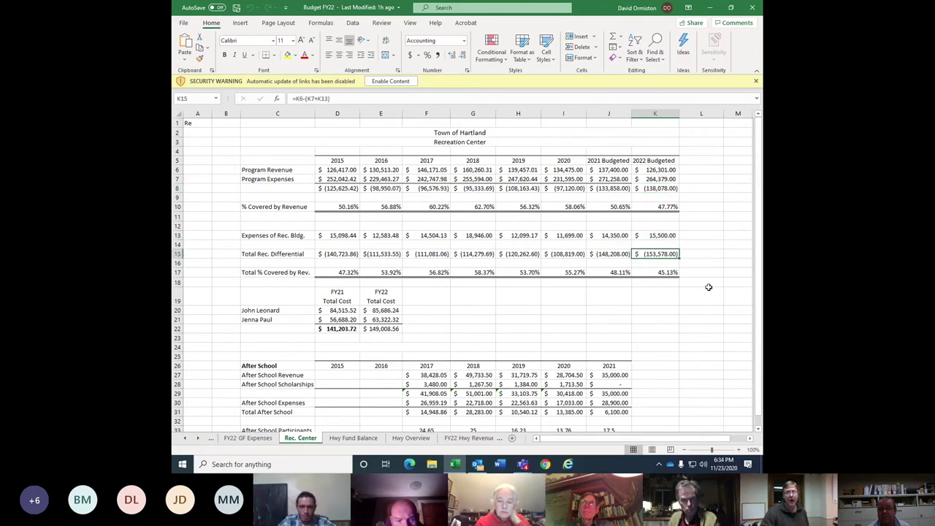
left_click(667, 207)
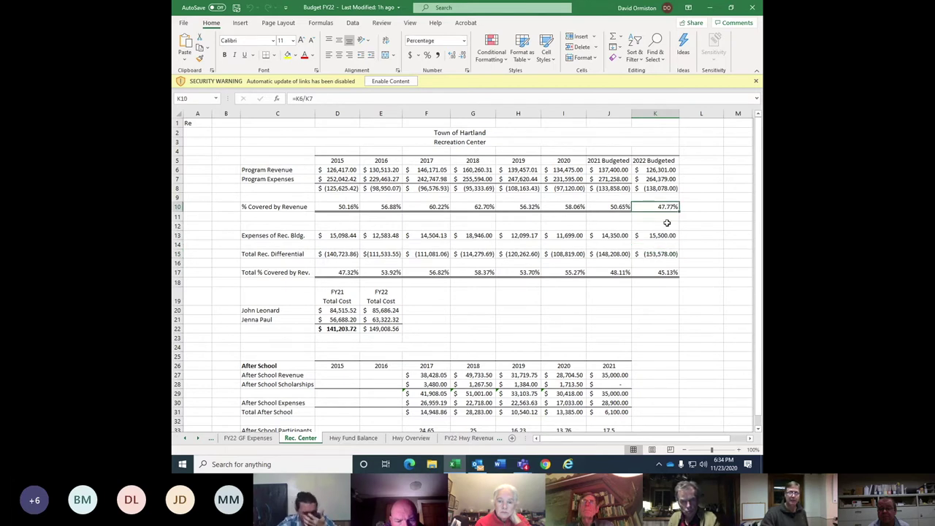
left_click(667, 254)
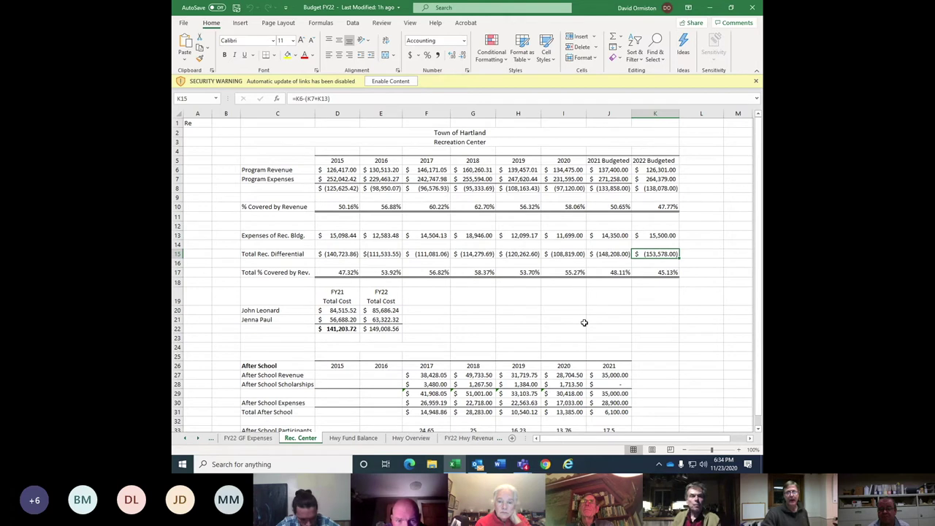
Inspect the 2018 Total Rec. Differential and go through the 2017 to 2022 Budgeted year headings.
left_click(476, 253)
left_click(626, 160)
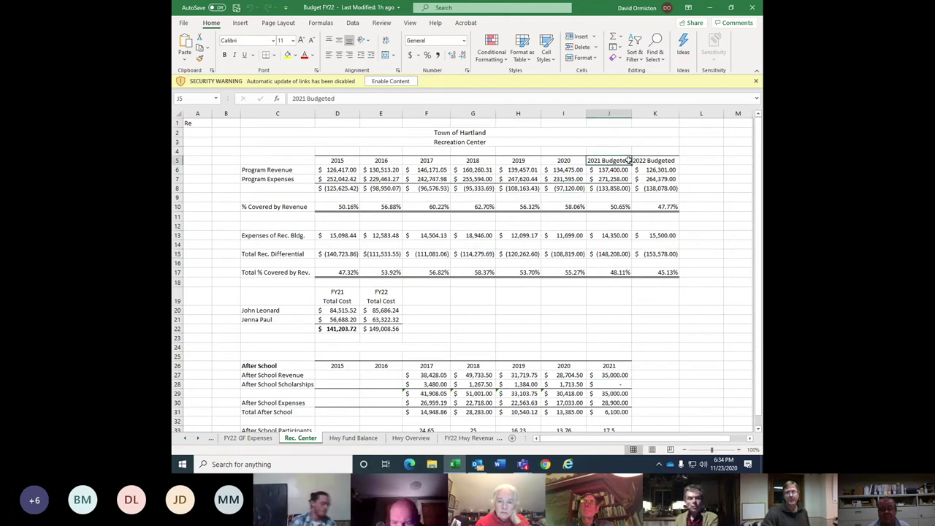
left_click(643, 160)
left_click(427, 160)
left_click(471, 160)
left_click(518, 160)
left_click(562, 160)
Review the 2020 column down to Expenses of Rec. Bldg., plus the 2021 and 2022 budgeted Total Rec. Differential.
key("Down")
key("Down")
key("Down")
key("Down")
key("Down")
key("Down")
key("Down")
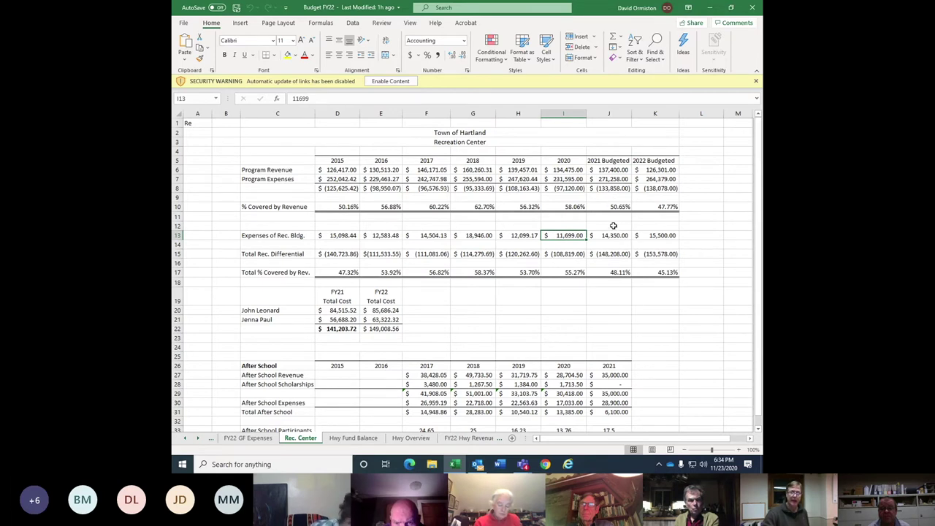
left_click(610, 253)
left_click(668, 253)
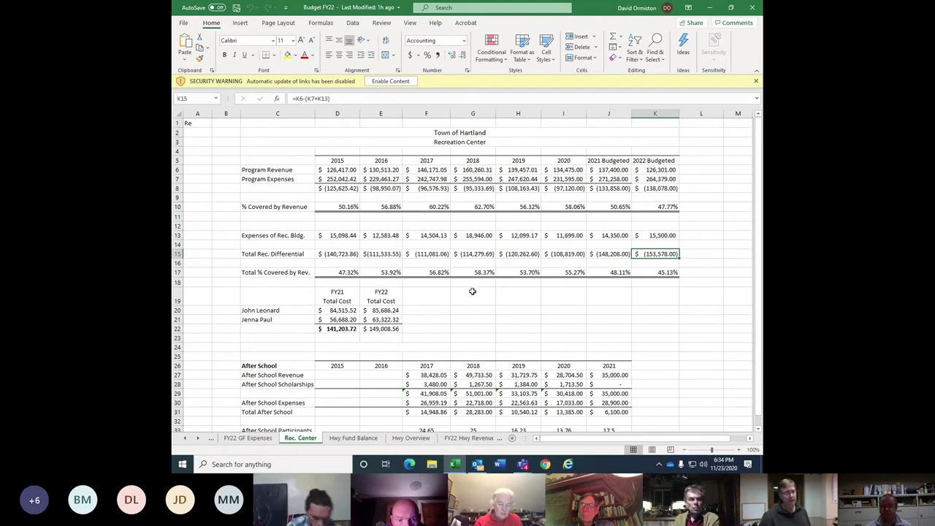
scroll(593, 315, "down", 2)
scroll(593, 315, "up", 2)
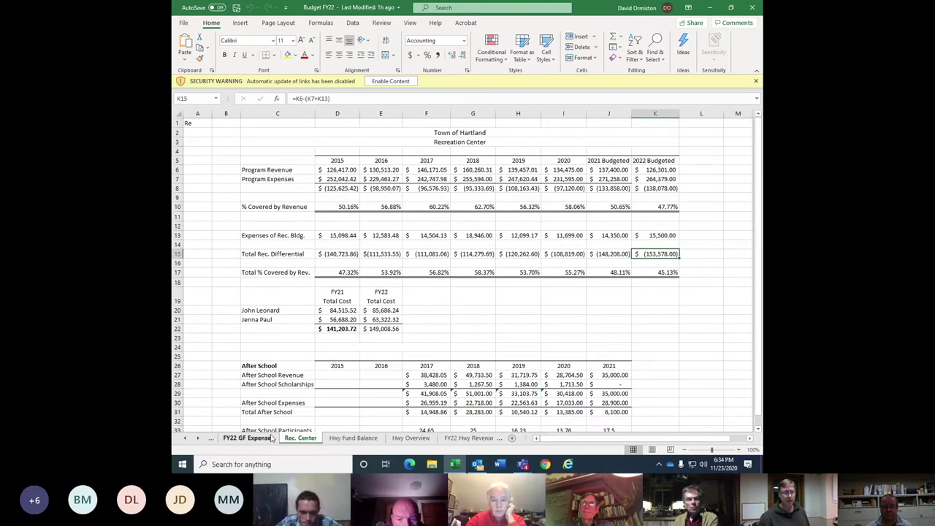
Close the budget workbook and reopen the Budget FY22 file from the desktop.
left_click(248, 438)
left_click(752, 7)
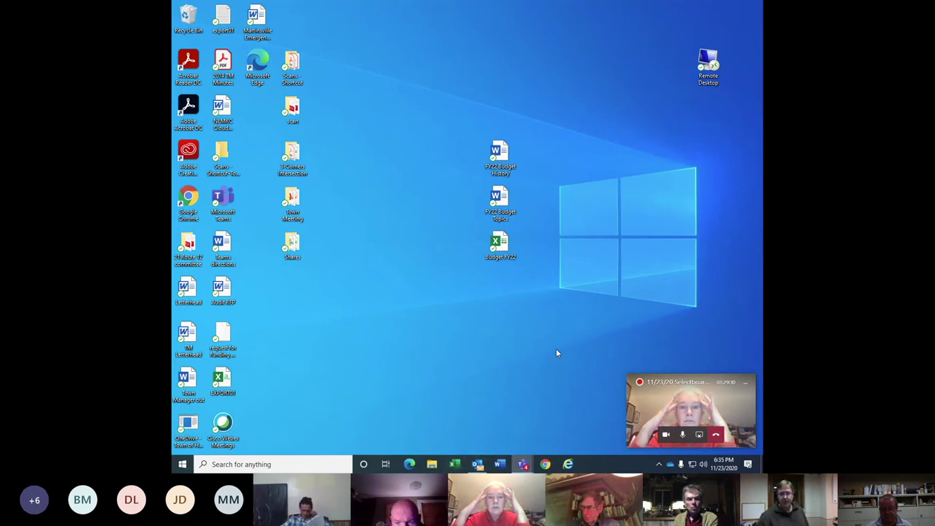
left_click(455, 464)
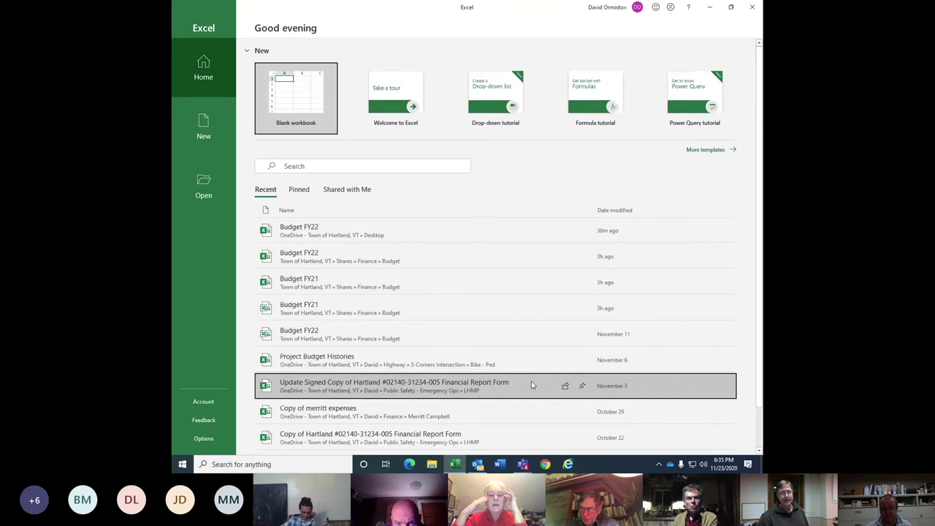
left_click(751, 9)
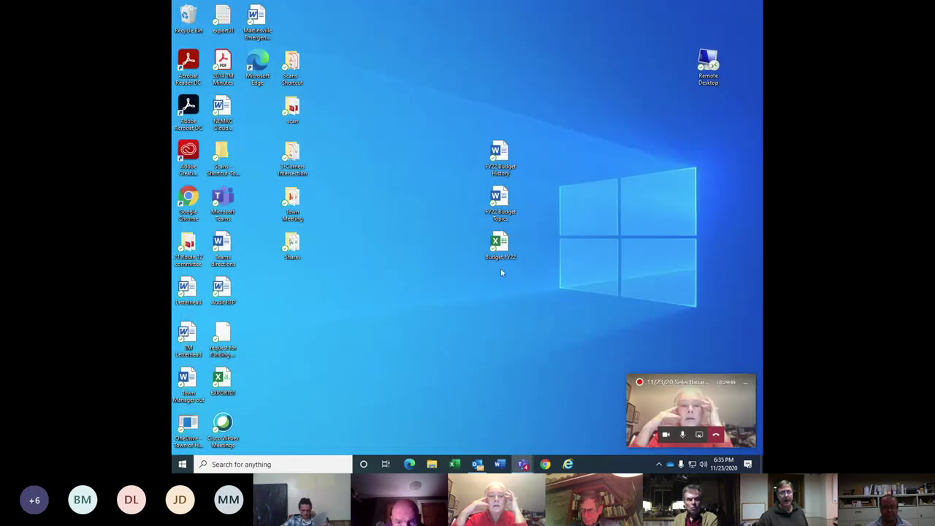
double_click(500, 245)
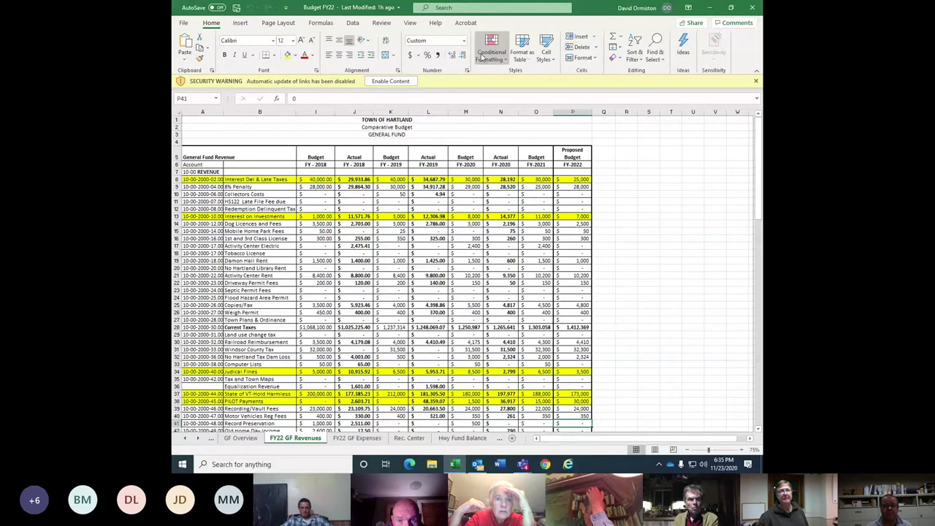
Set the FY22 GF Revenues sheet's zoom to 100% and switch to the FY22 GF Expenses sheet.
left_click(409, 23)
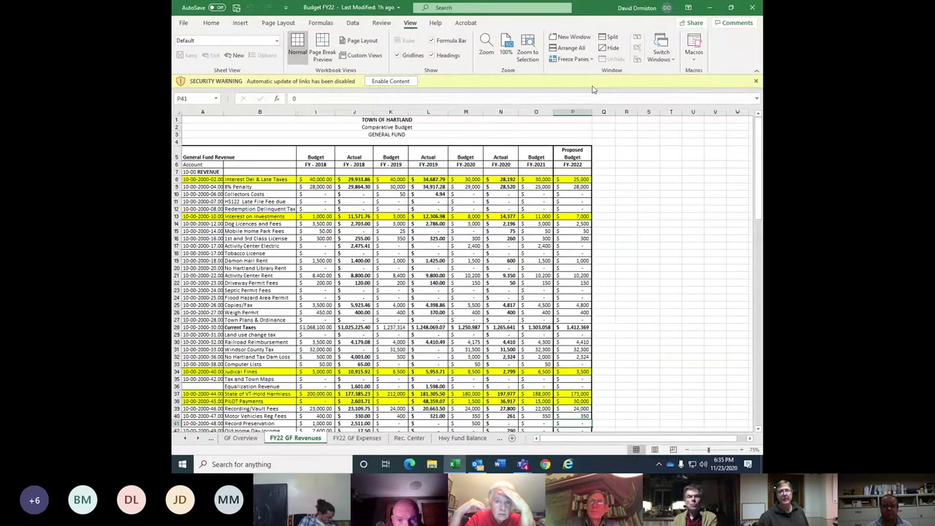
left_click(507, 51)
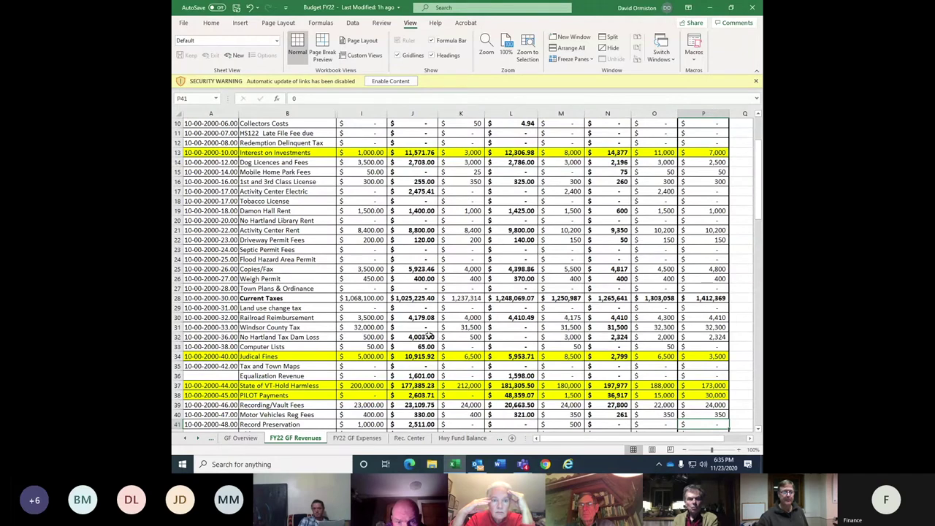
left_click(358, 439)
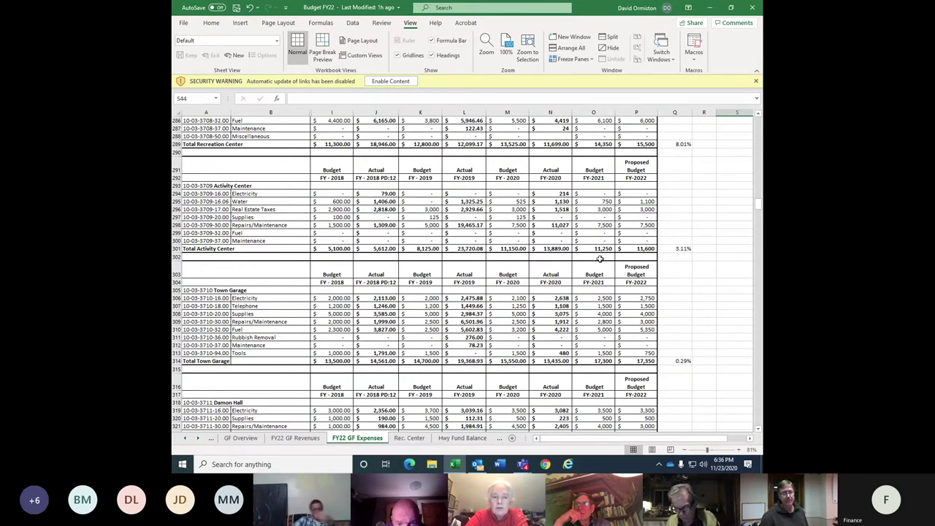
Open the Debt sheet near the end of the workbook and set its zoom to 100%.
left_click(199, 437)
left_click(200, 438)
left_click(200, 438)
left_click(201, 438)
left_click(201, 438)
left_click(200, 438)
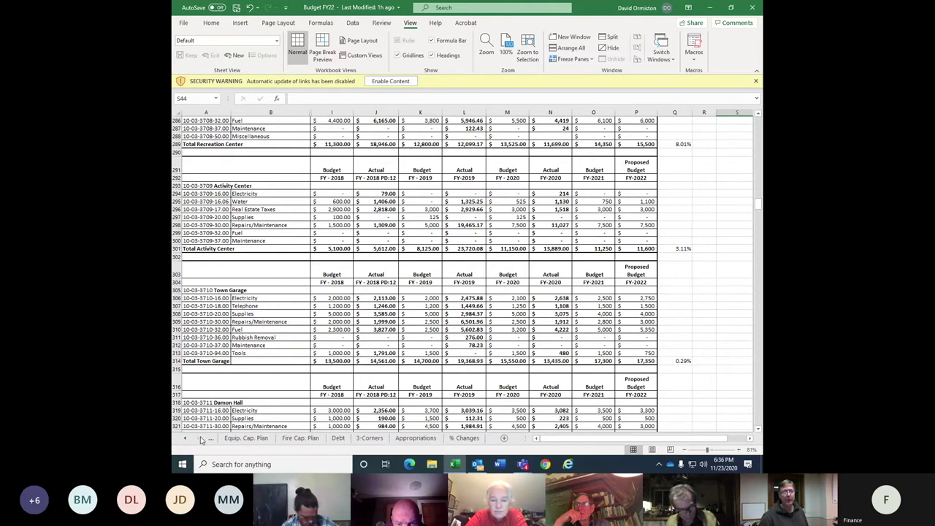
left_click(337, 437)
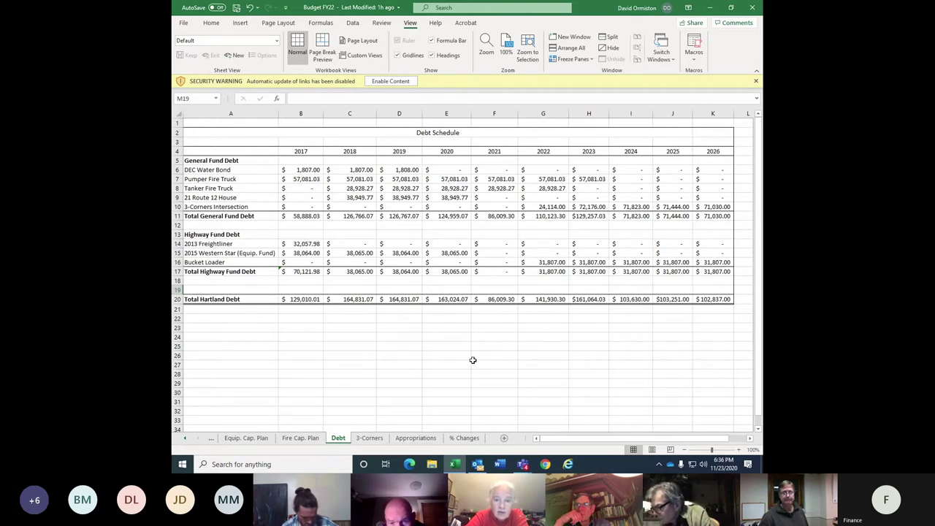
left_click(509, 56)
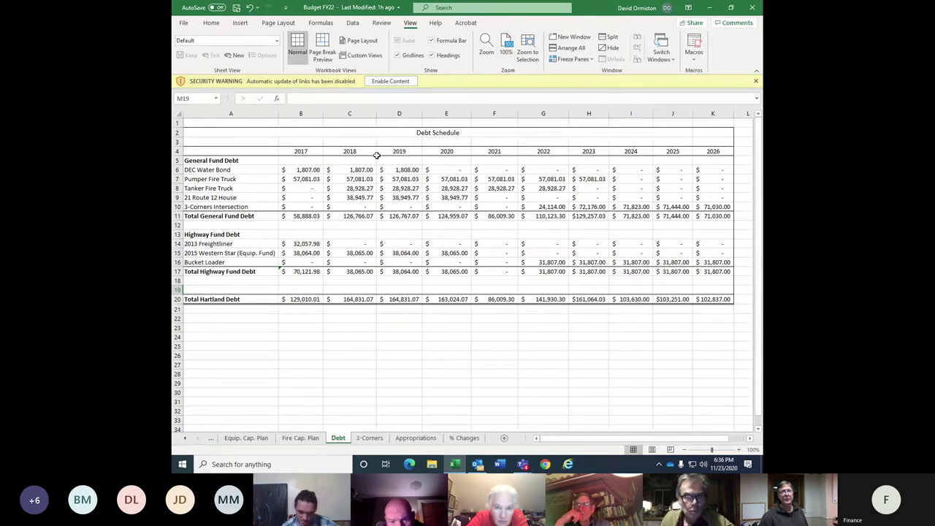
Try zooming the Debt sheet to the selected empty cell and restore the Debt Schedule view at 100%.
left_click(750, 438)
left_click(749, 438)
left_click(749, 438)
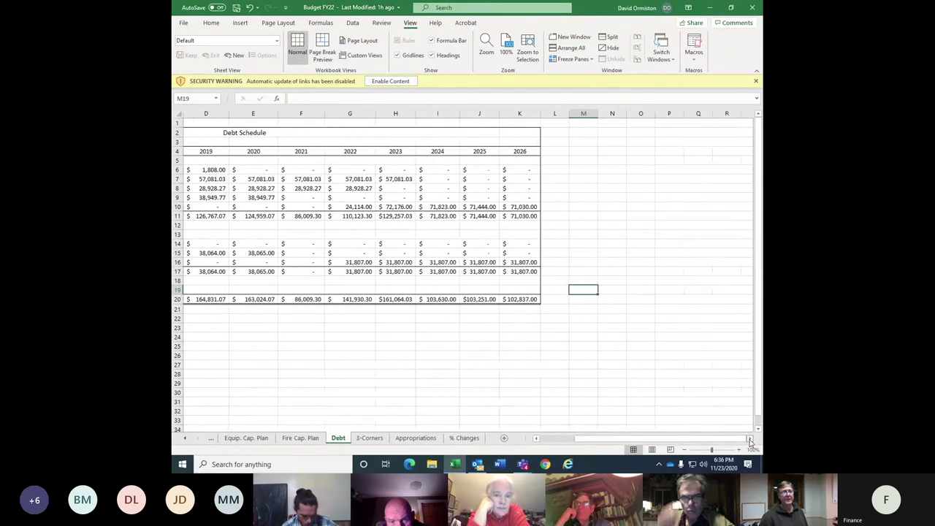
left_click(749, 438)
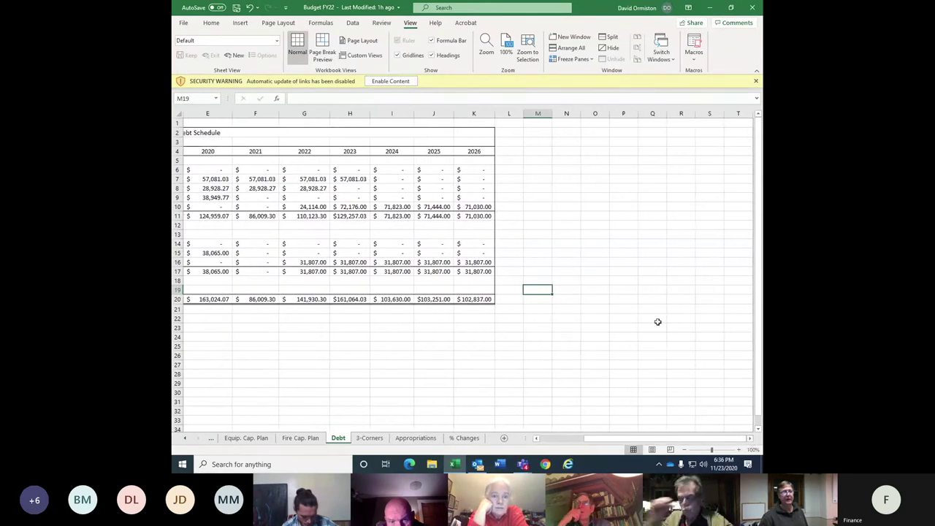
left_click(492, 56)
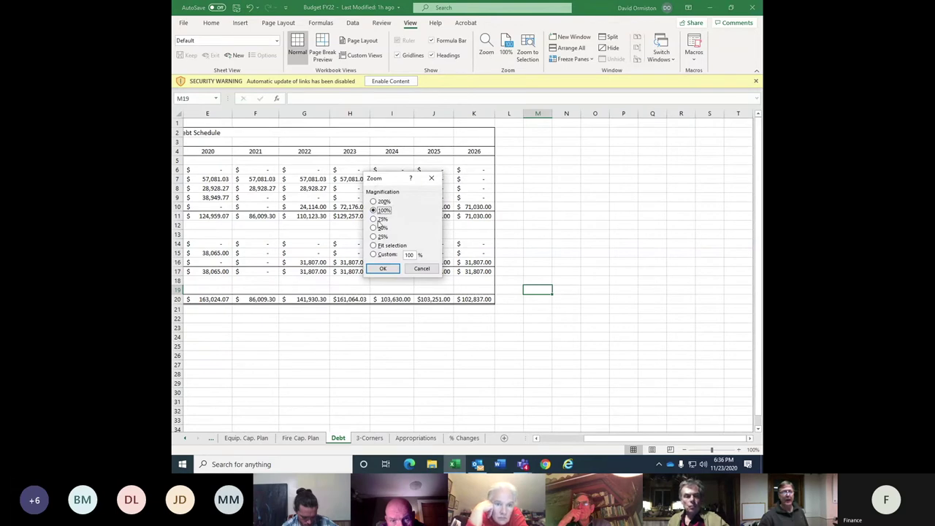
left_click(421, 268)
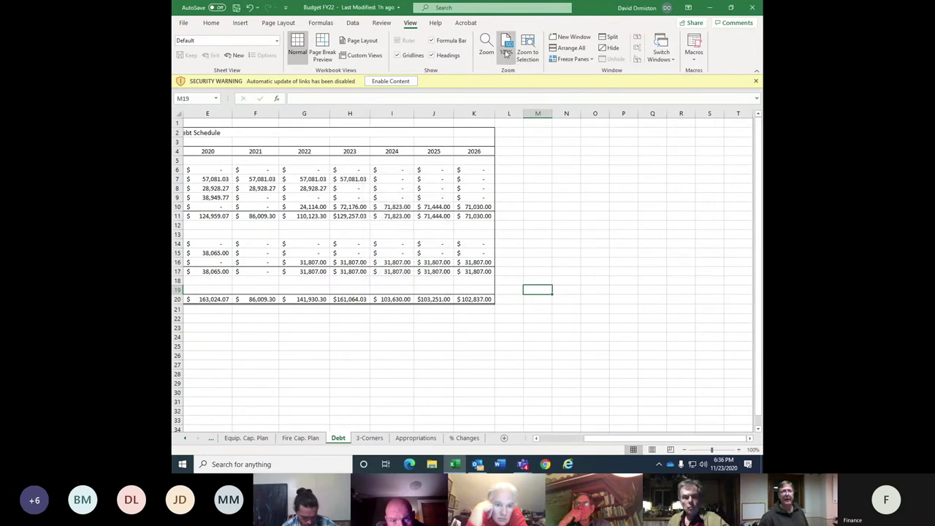
left_click(528, 50)
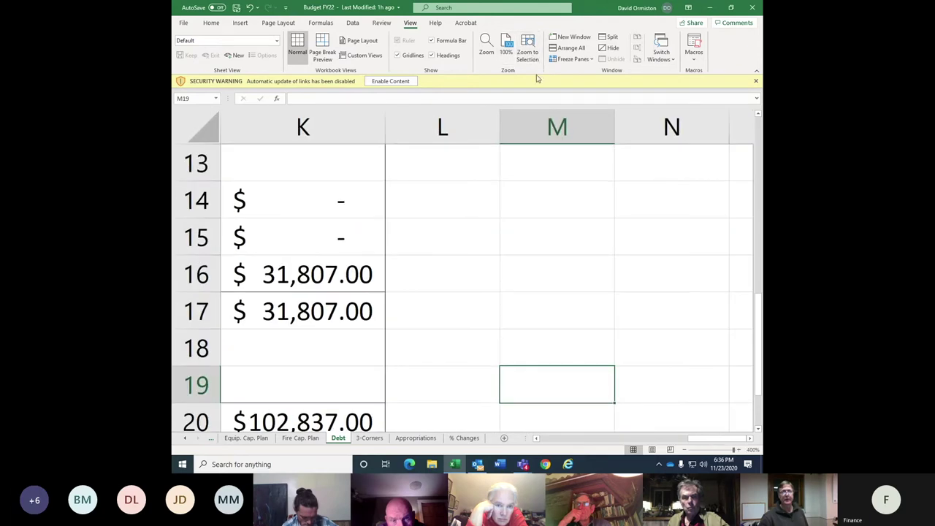
left_click(505, 50)
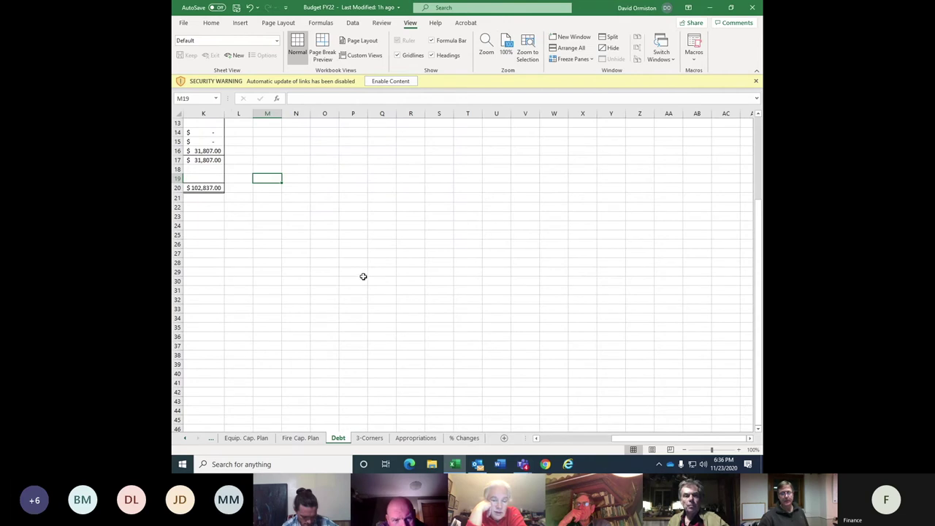
left_click(536, 438)
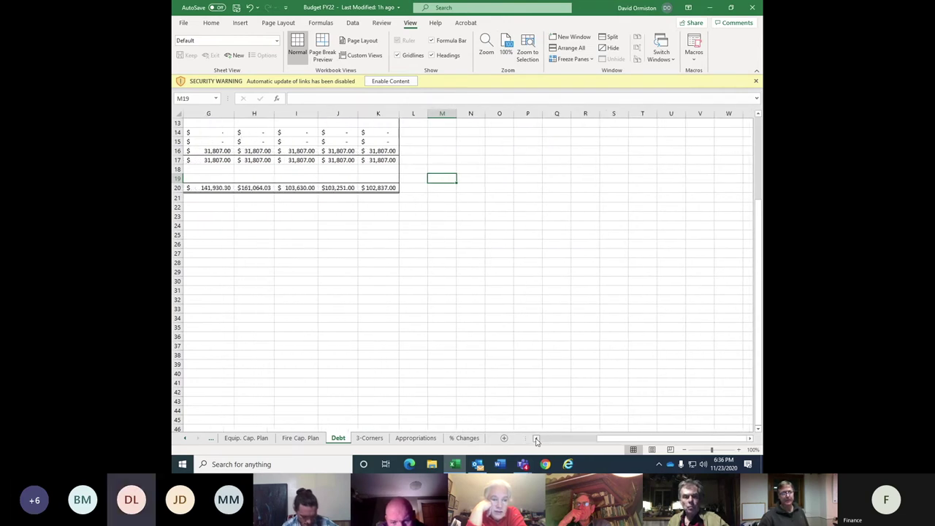
scroll(538, 363, "down", 2)
scroll(538, 363, "up", 6)
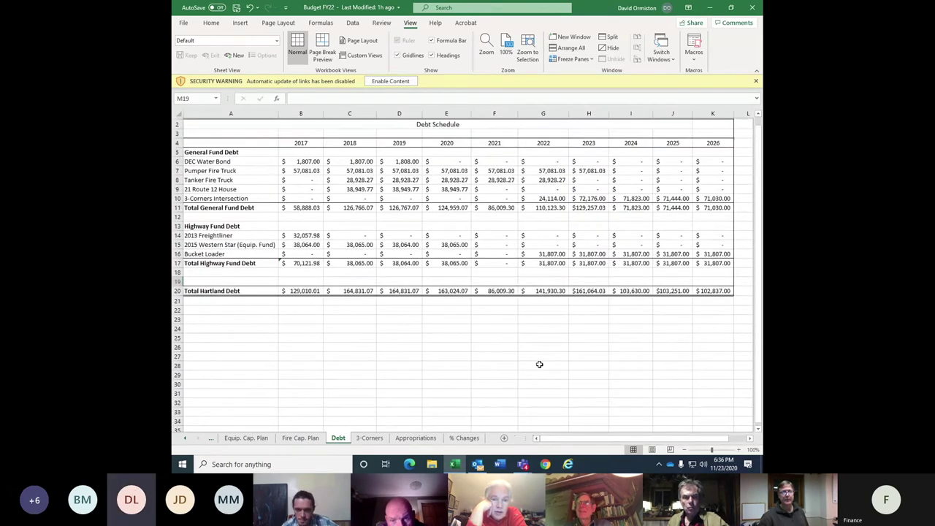
Shift the view of the Debt Schedule to its 2020 through 2026 columns.
left_click(749, 438)
left_click(749, 438)
left_click(749, 438)
left_click(749, 438)
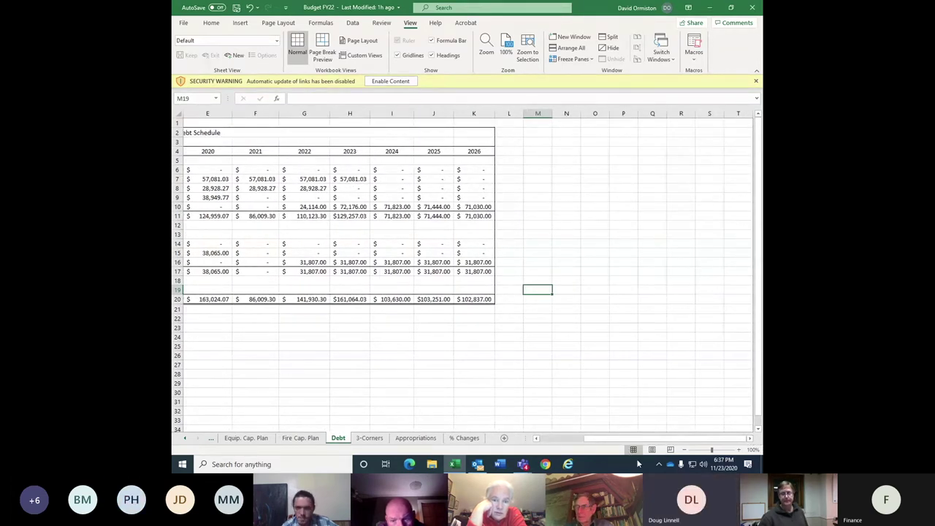
Enlarge the Debt sheet to 130% zoom.
left_click(714, 451)
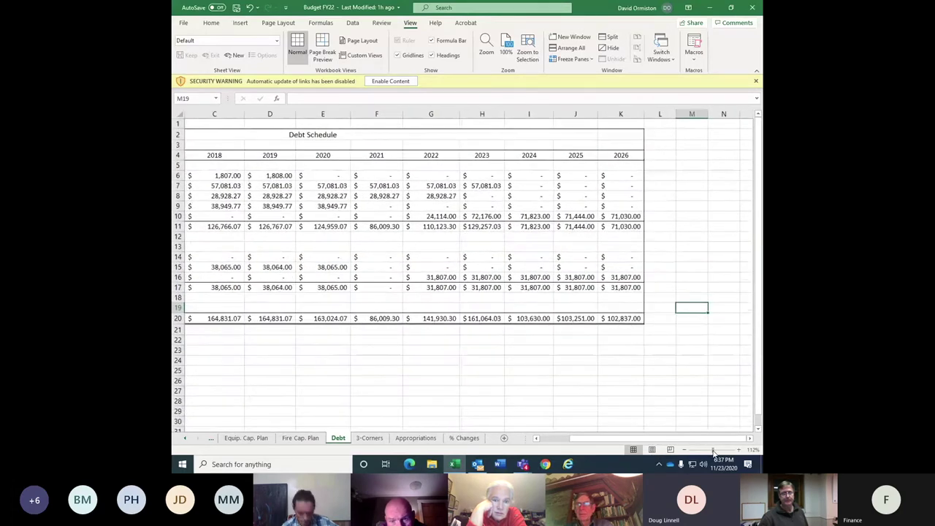
left_click(714, 451)
left_click(714, 451)
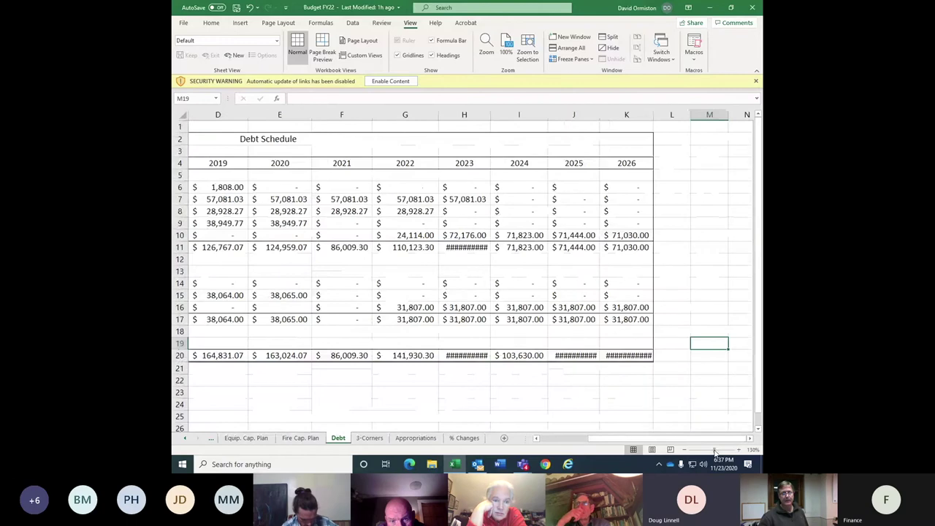
left_click(715, 451)
left_click(714, 451)
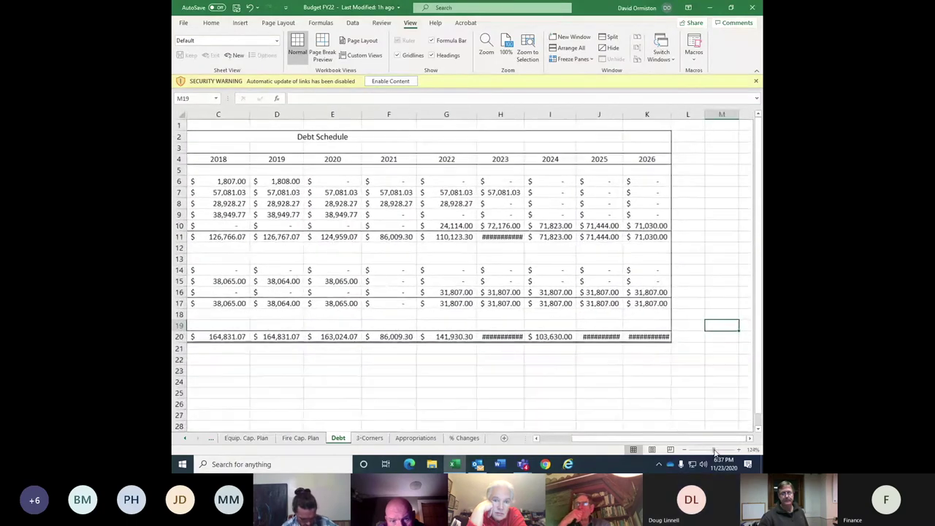
left_click(714, 451)
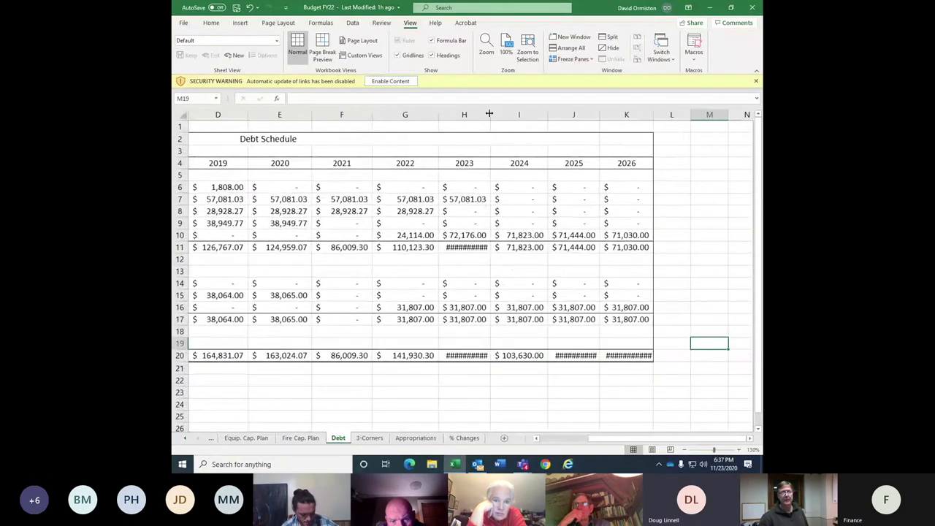
Widen the 2023, 2024, 2025 and 2026 columns of the Debt Schedule so their totals fit at this zoom.
left_click_drag(490, 114, 495, 114)
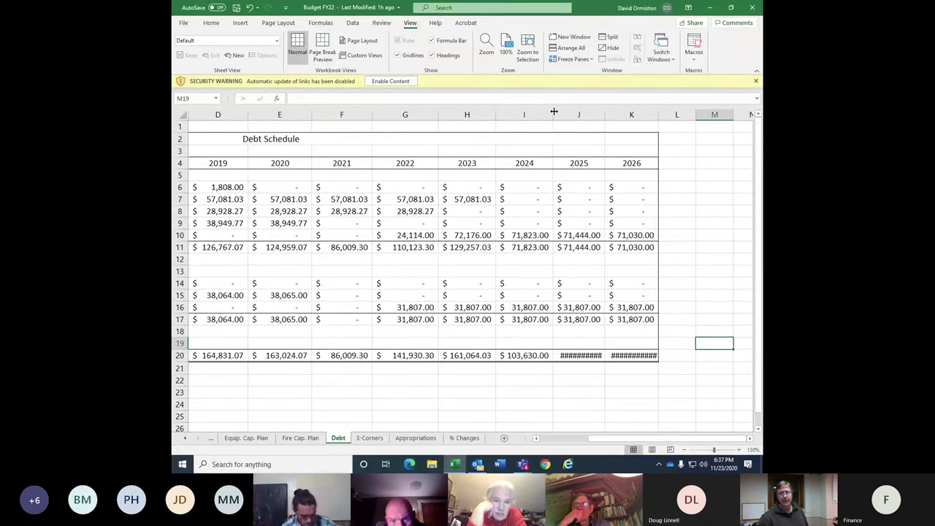
left_click_drag(553, 111, 615, 112)
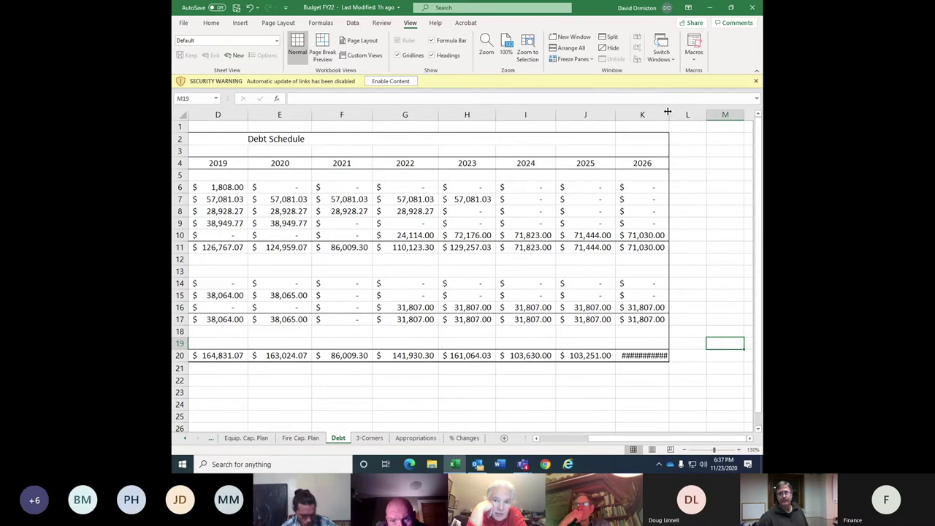
left_click_drag(668, 111, 673, 111)
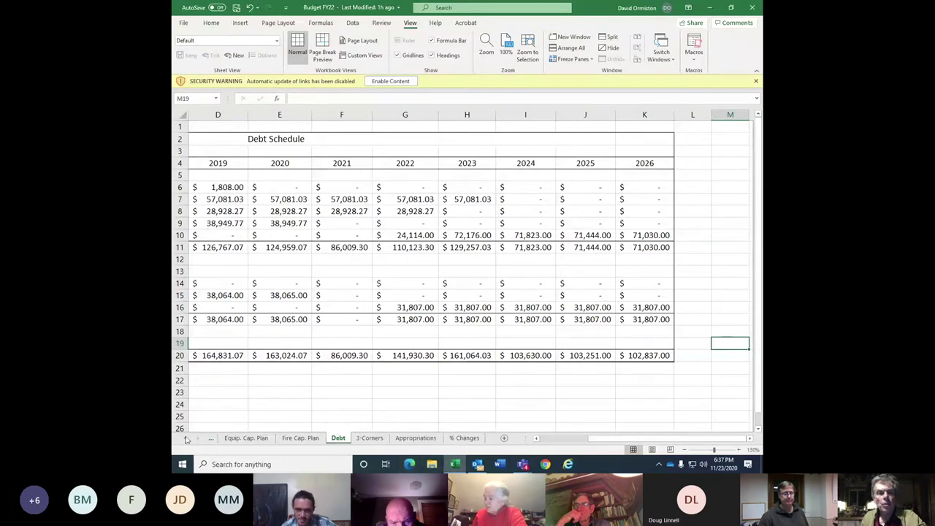
Set the Debt sheet's zoom back to 100%.
left_click(684, 449)
left_click(684, 450)
left_click(685, 450)
left_click(684, 450)
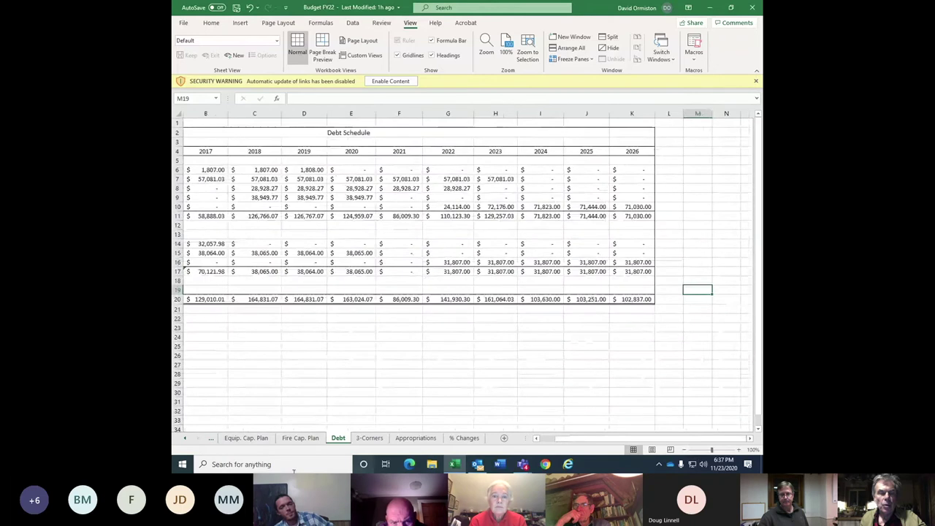
Go back through the earlier sheets of the workbook and open the FY22 GF Expenses sheet.
left_click(185, 439)
left_click(185, 439)
left_click(185, 438)
left_click(185, 438)
left_click(185, 438)
left_click(185, 438)
left_click(185, 438)
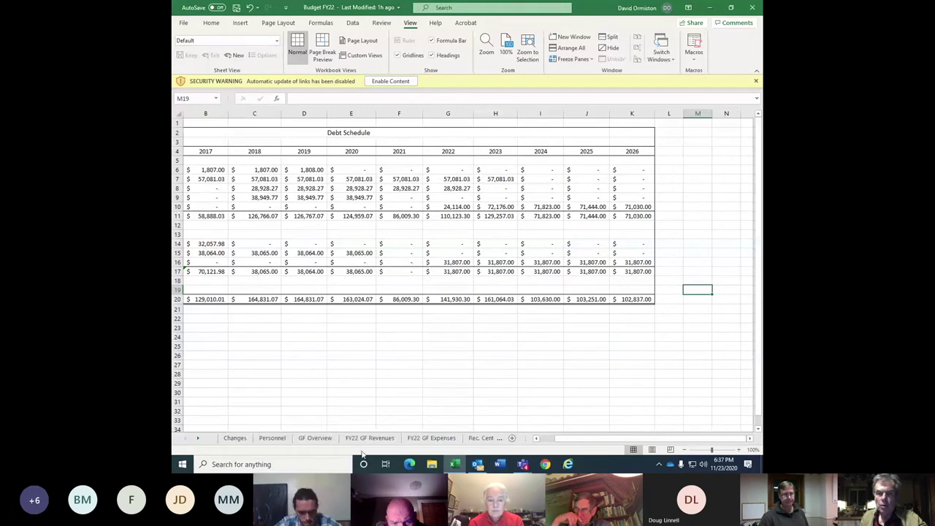
left_click(431, 438)
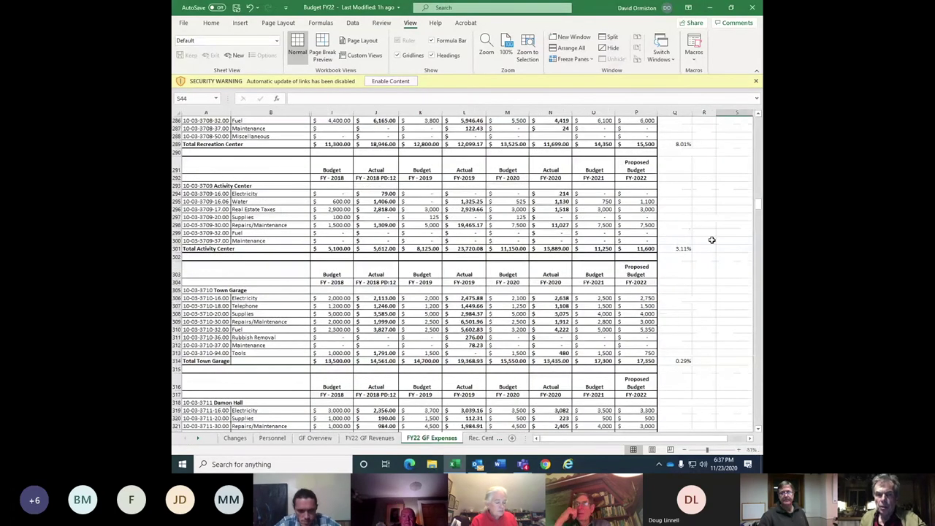
Go to the Administration section of the General Fund expenses and select the proposed FY-2022 Health Insurance amount.
left_click_drag(757, 201, 758, 139)
scroll(683, 307, "up", 10)
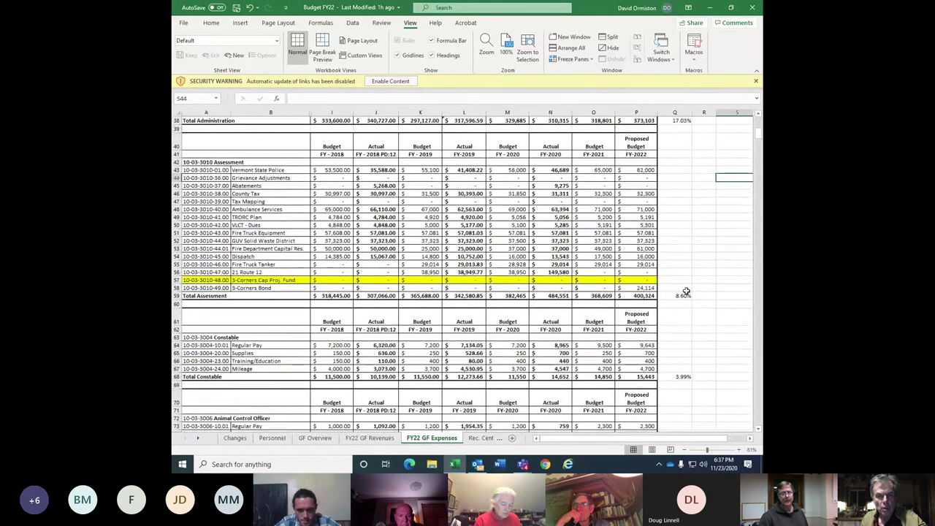
scroll(672, 327, "up", 10)
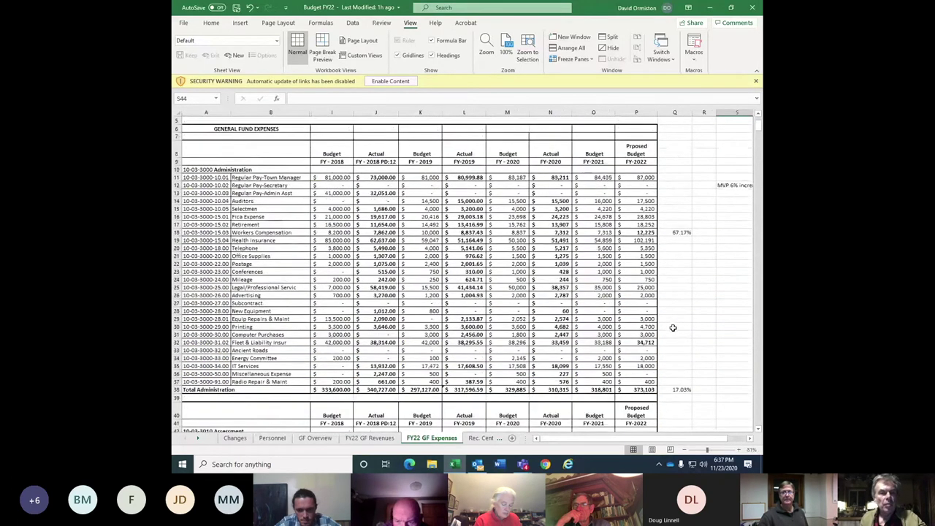
scroll(673, 327, "down", 2)
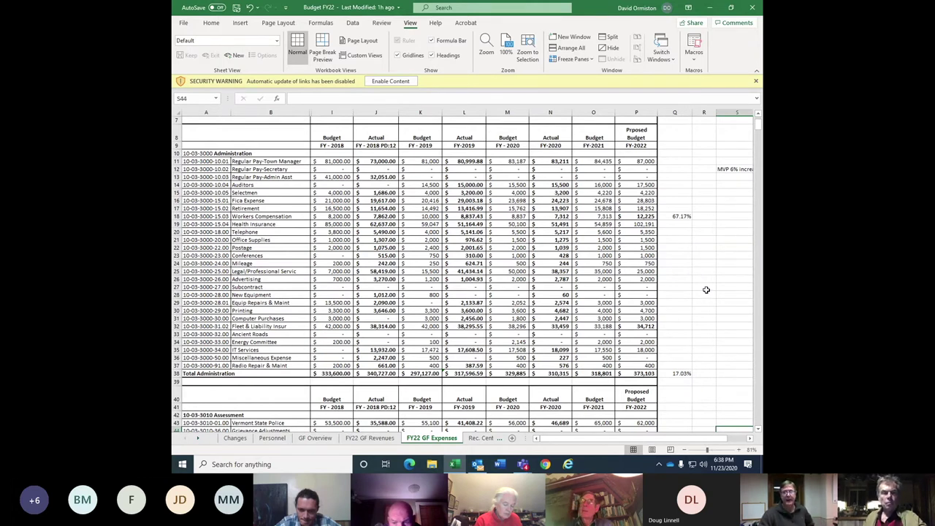
left_click(645, 225)
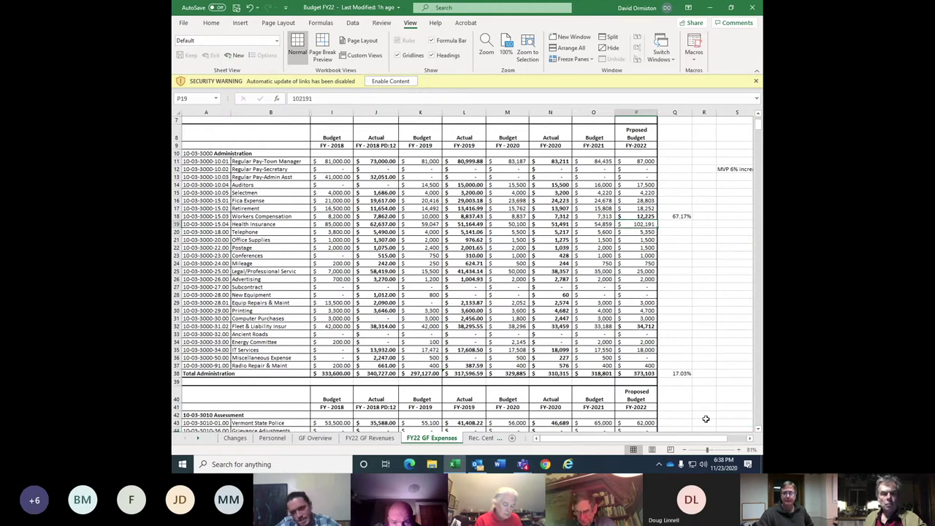
Zoom the FY22 GF Expenses sheet to 100% and point out the proposed FY-2022 Health Insurance amount.
left_click(738, 450)
left_click(739, 450)
left_click(739, 450)
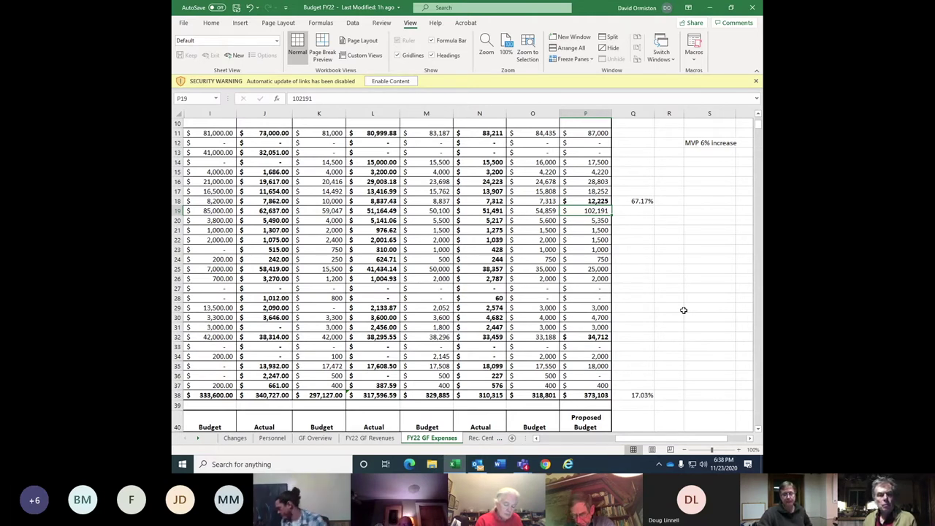
left_click(634, 210)
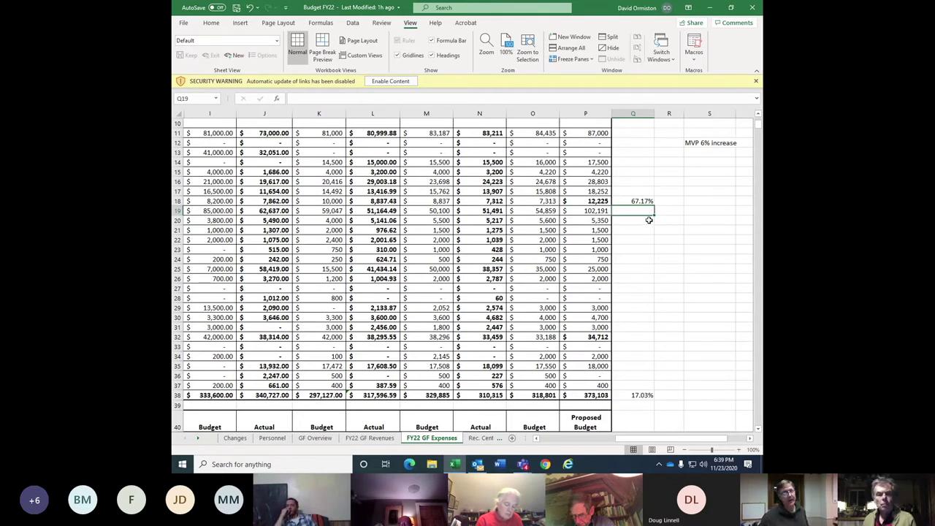
left_click(597, 210)
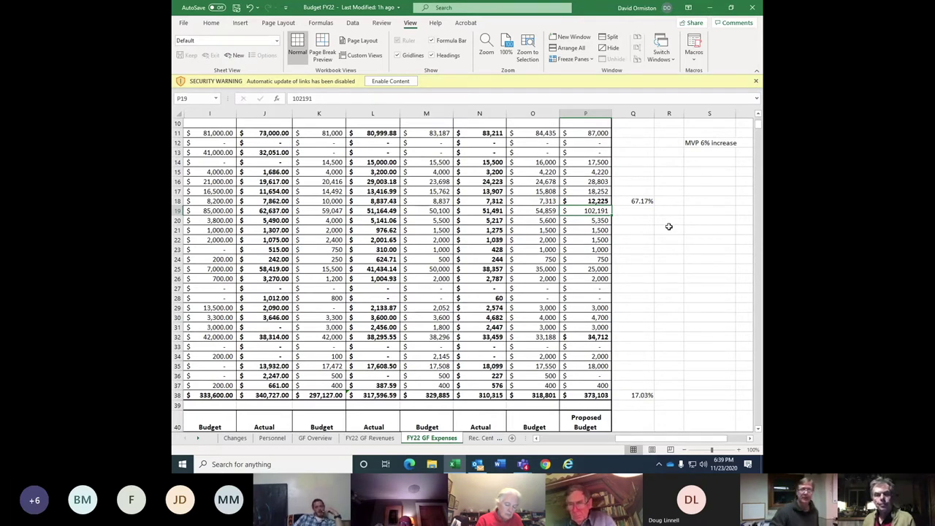
Try a 120% zoom on the expenses, then set it to 90% with the account names and proposed FY-2022 column in view.
left_click(739, 449)
left_click(739, 450)
left_click(739, 450)
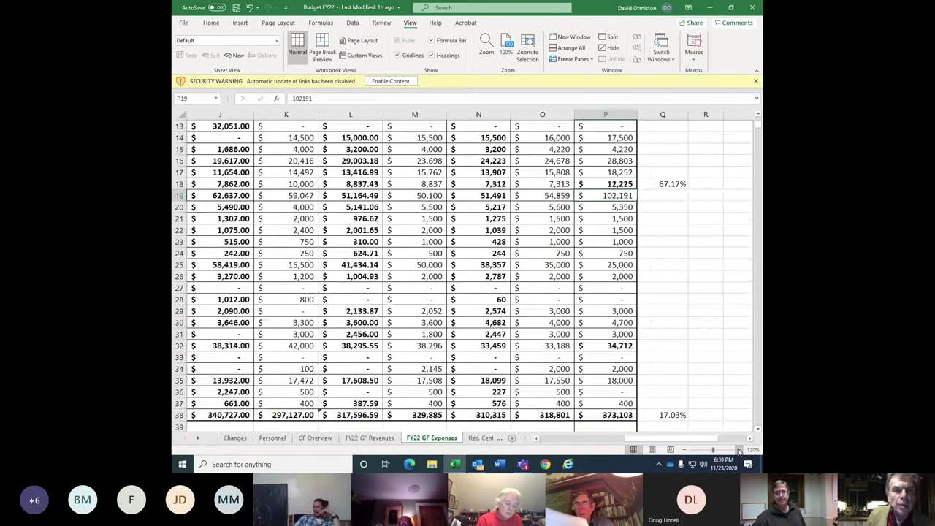
left_click(684, 450)
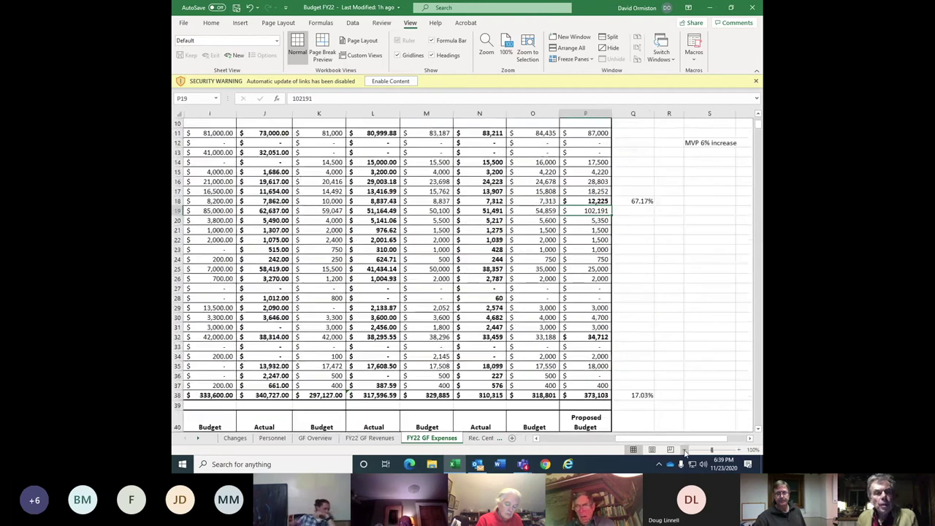
left_click(536, 438)
left_click(536, 438)
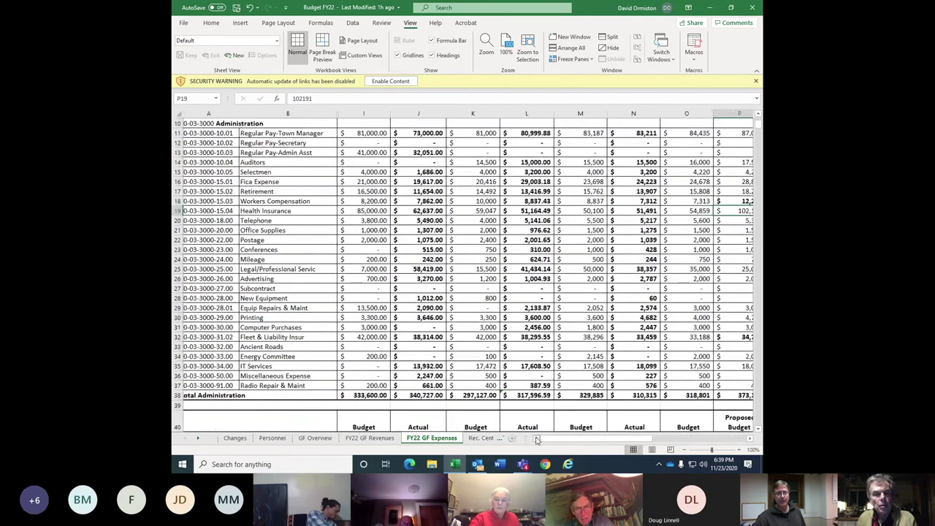
left_click(685, 450)
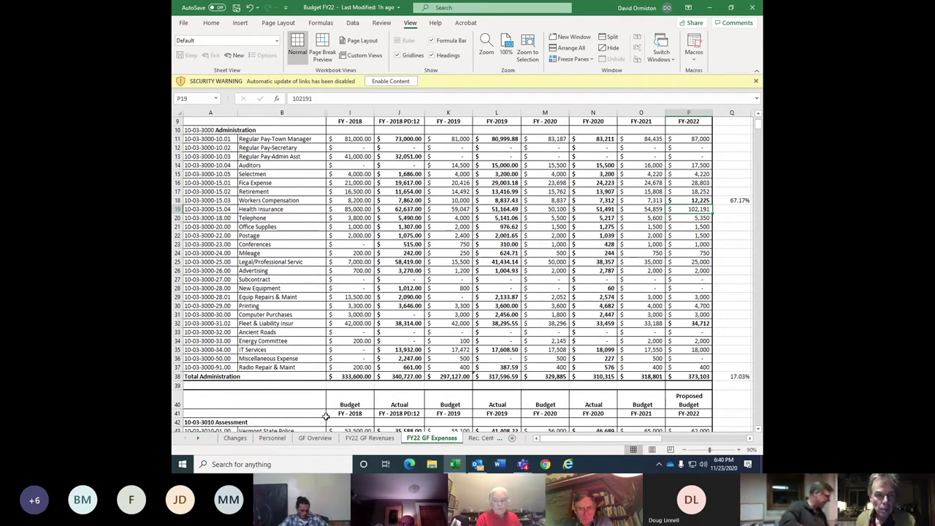
Move ahead through the workbook's sheets and open the FY22 Highway sheet.
left_click(198, 439)
left_click(197, 439)
left_click(198, 439)
left_click(198, 439)
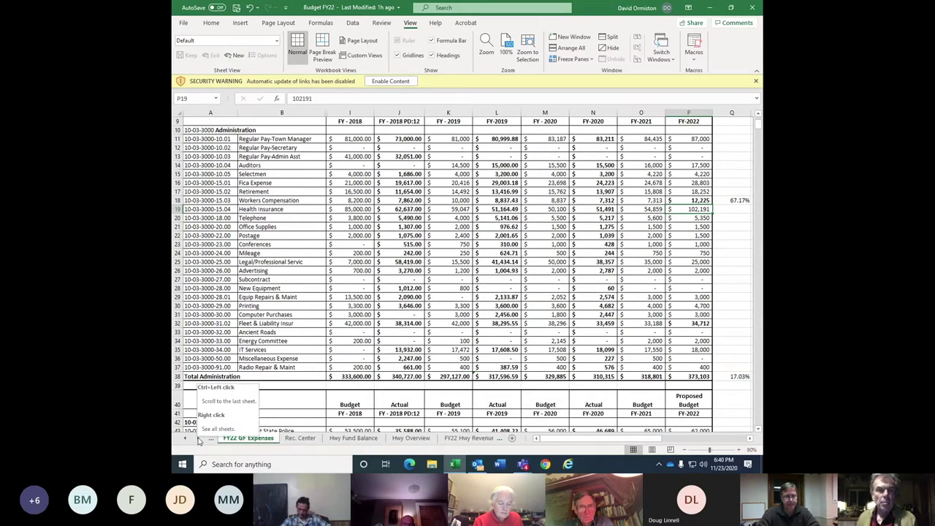
left_click(198, 439)
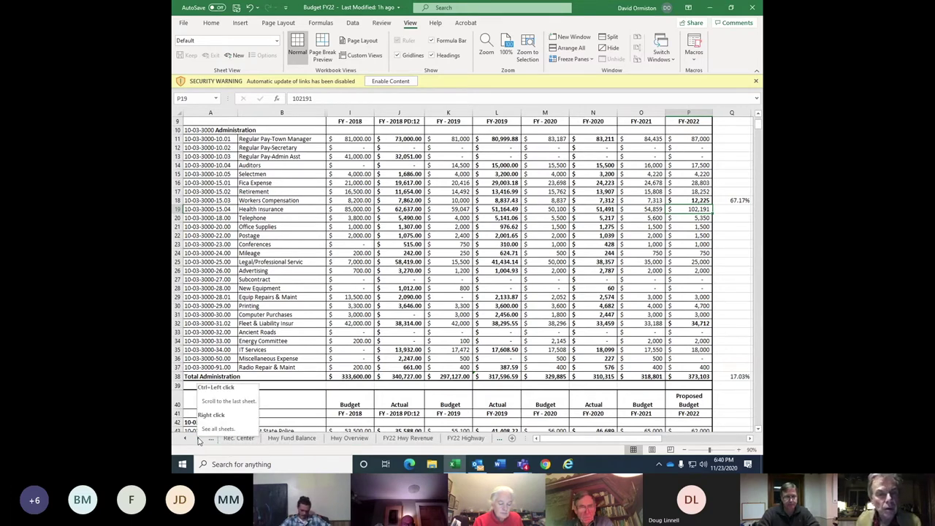
left_click(197, 439)
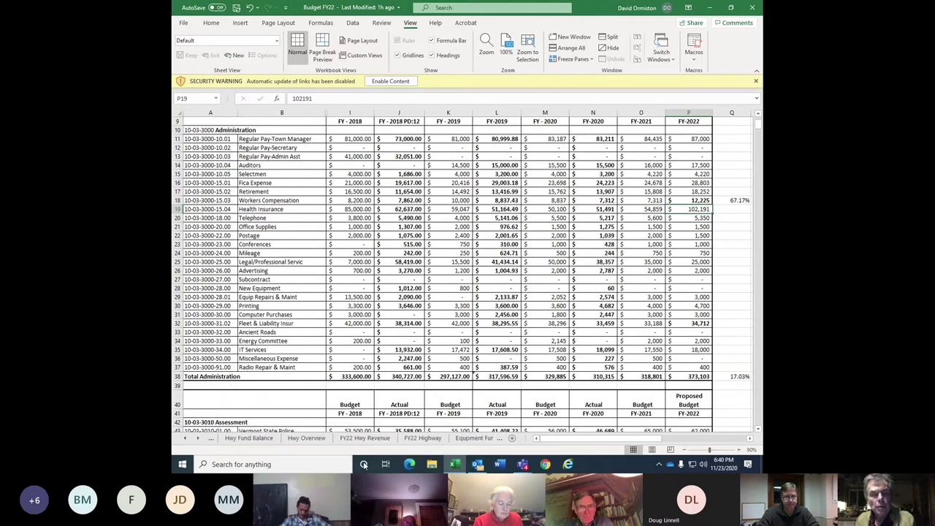
left_click(425, 439)
Examine the Summer Maintenance lines of the Highway budget above the Gravel Resurfacing section.
scroll(483, 351, "up", 7)
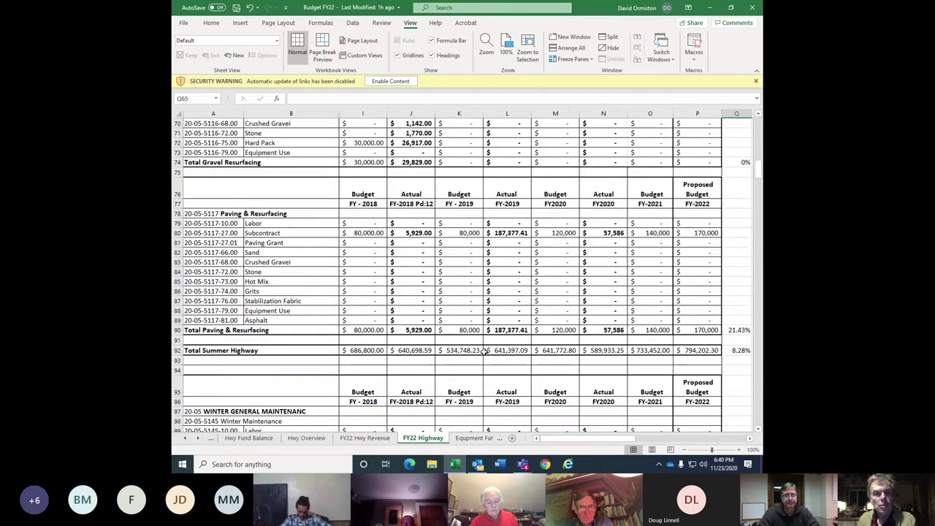
scroll(483, 352, "up", 7)
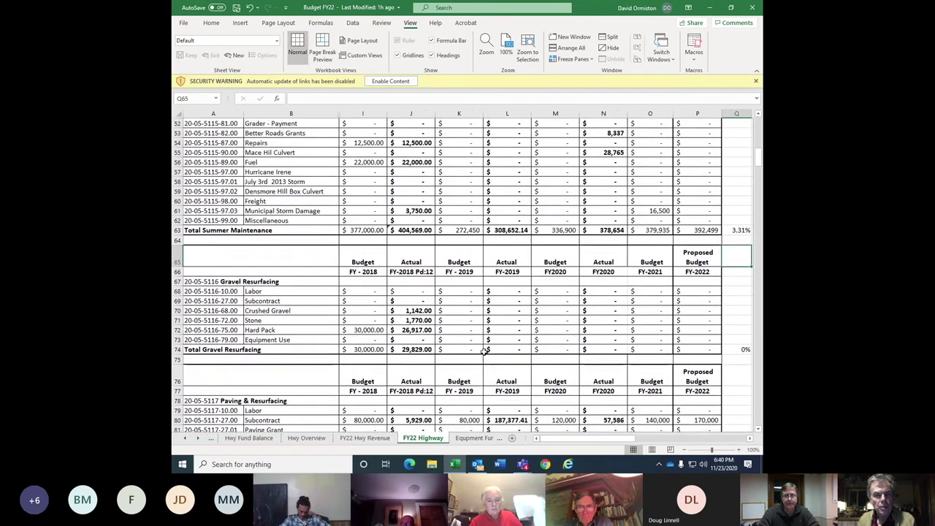
scroll(484, 352, "up", 1)
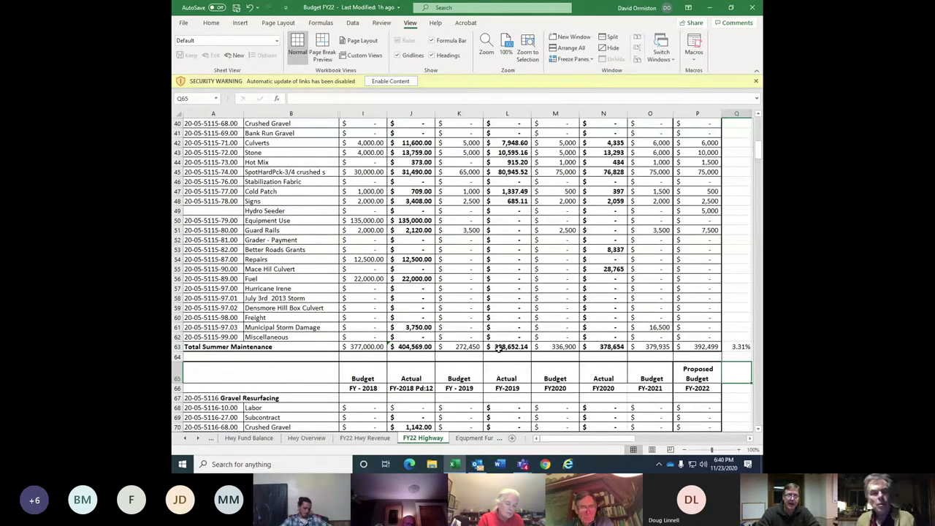
scroll(497, 348, "up", 2)
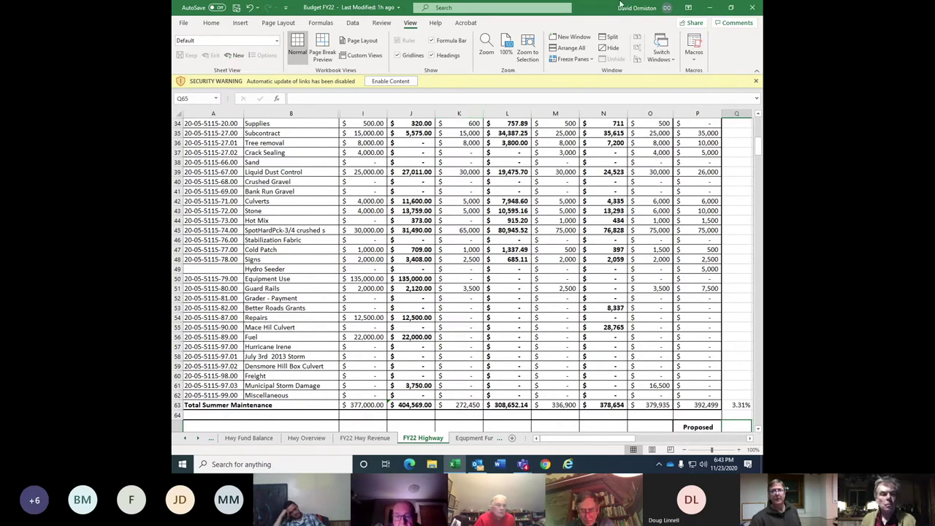
Minimize the budget workbook and stop sharing the screen in the Microsoft Teams meeting.
left_click(712, 8)
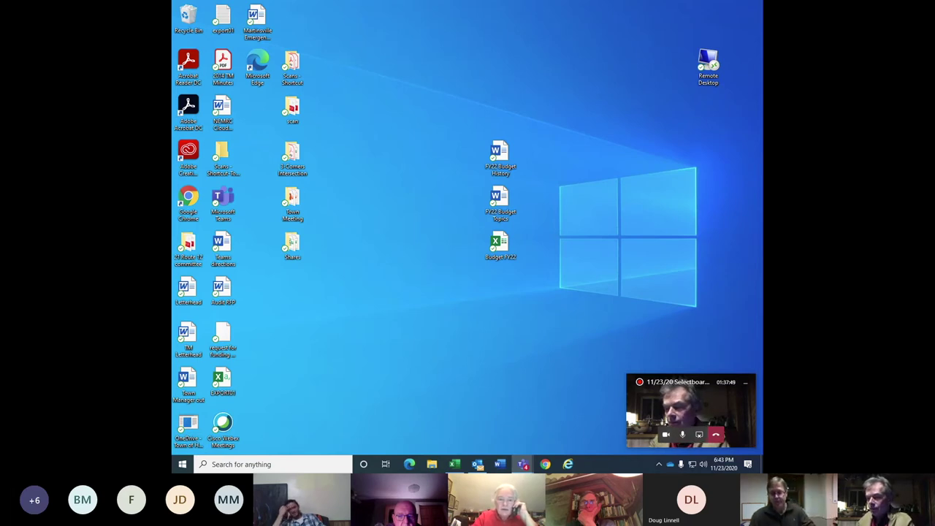
left_click(697, 436)
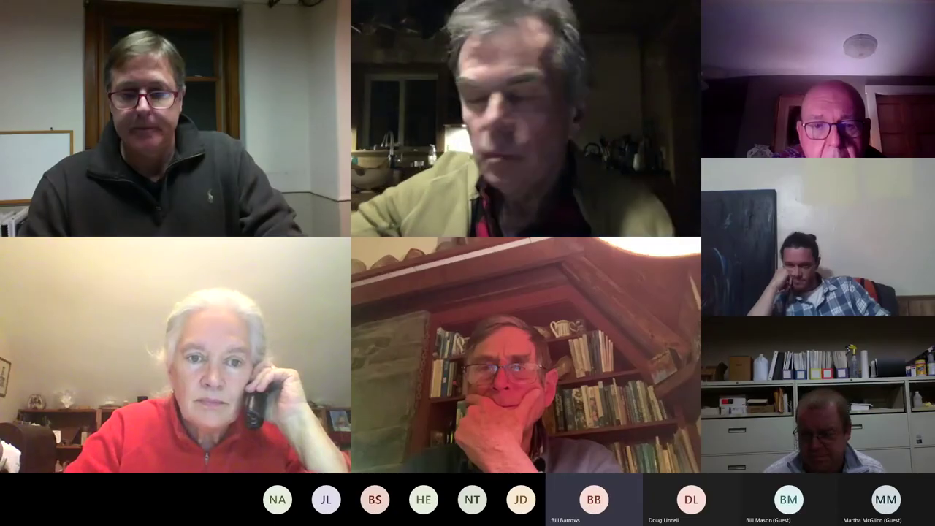